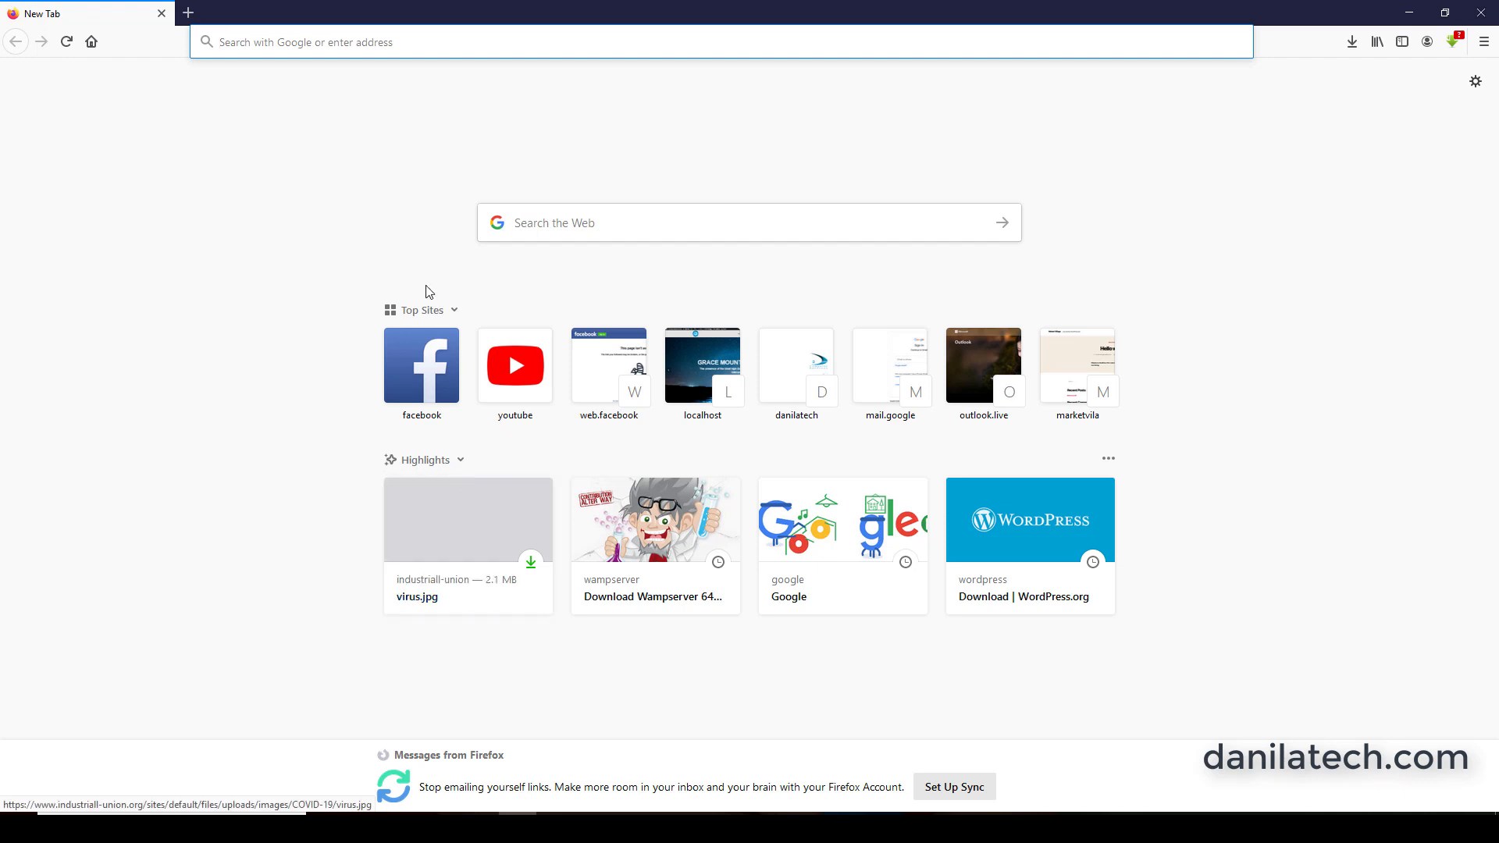
Open wordpress.org/download and download the WordPress 5.4.2 zip archive, saving the file.
left_click(274, 41)
type("wordpress")
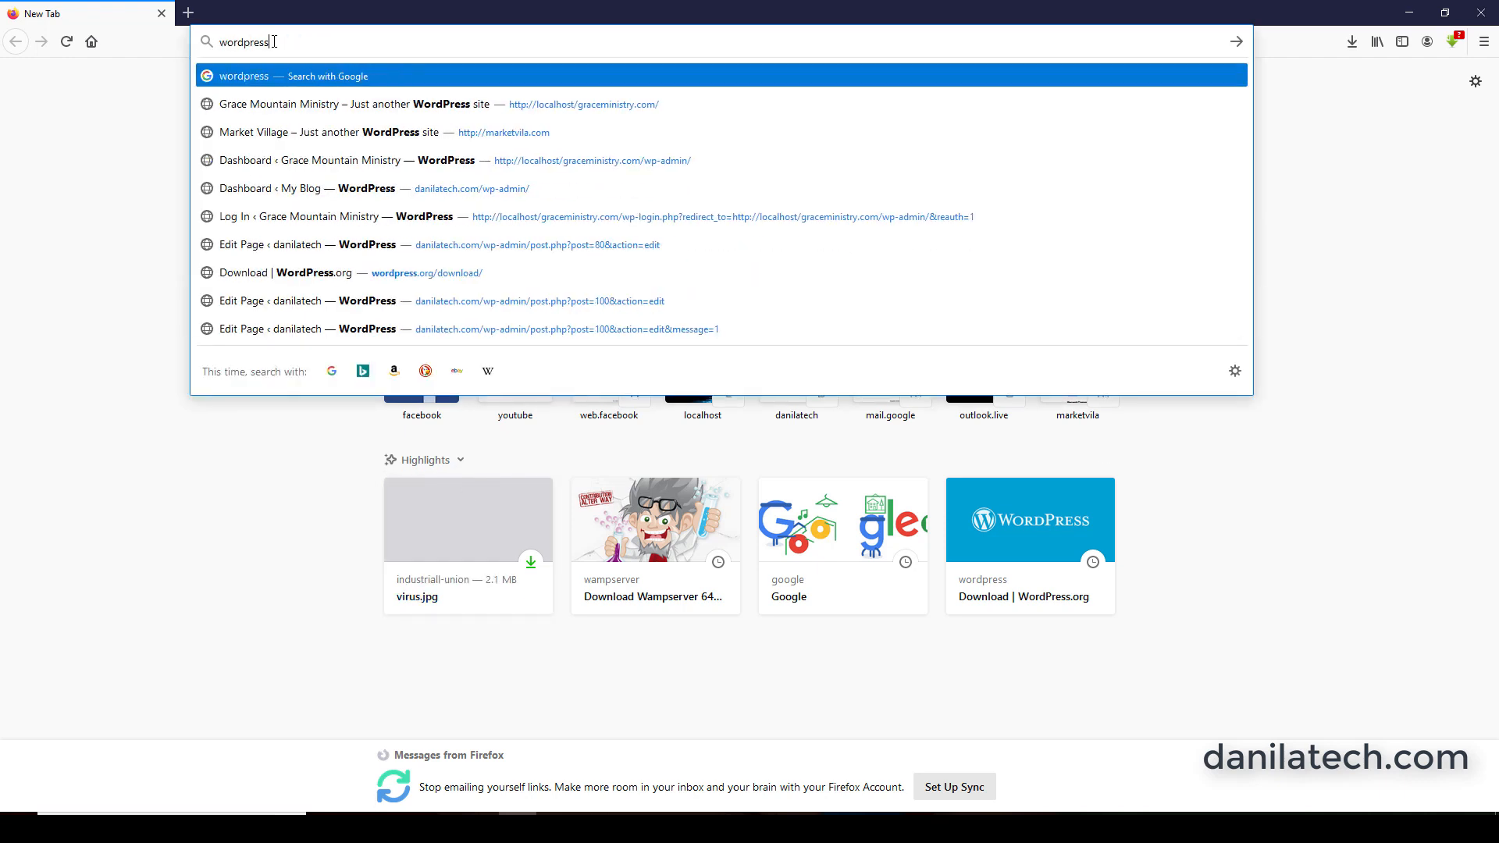
type(".org")
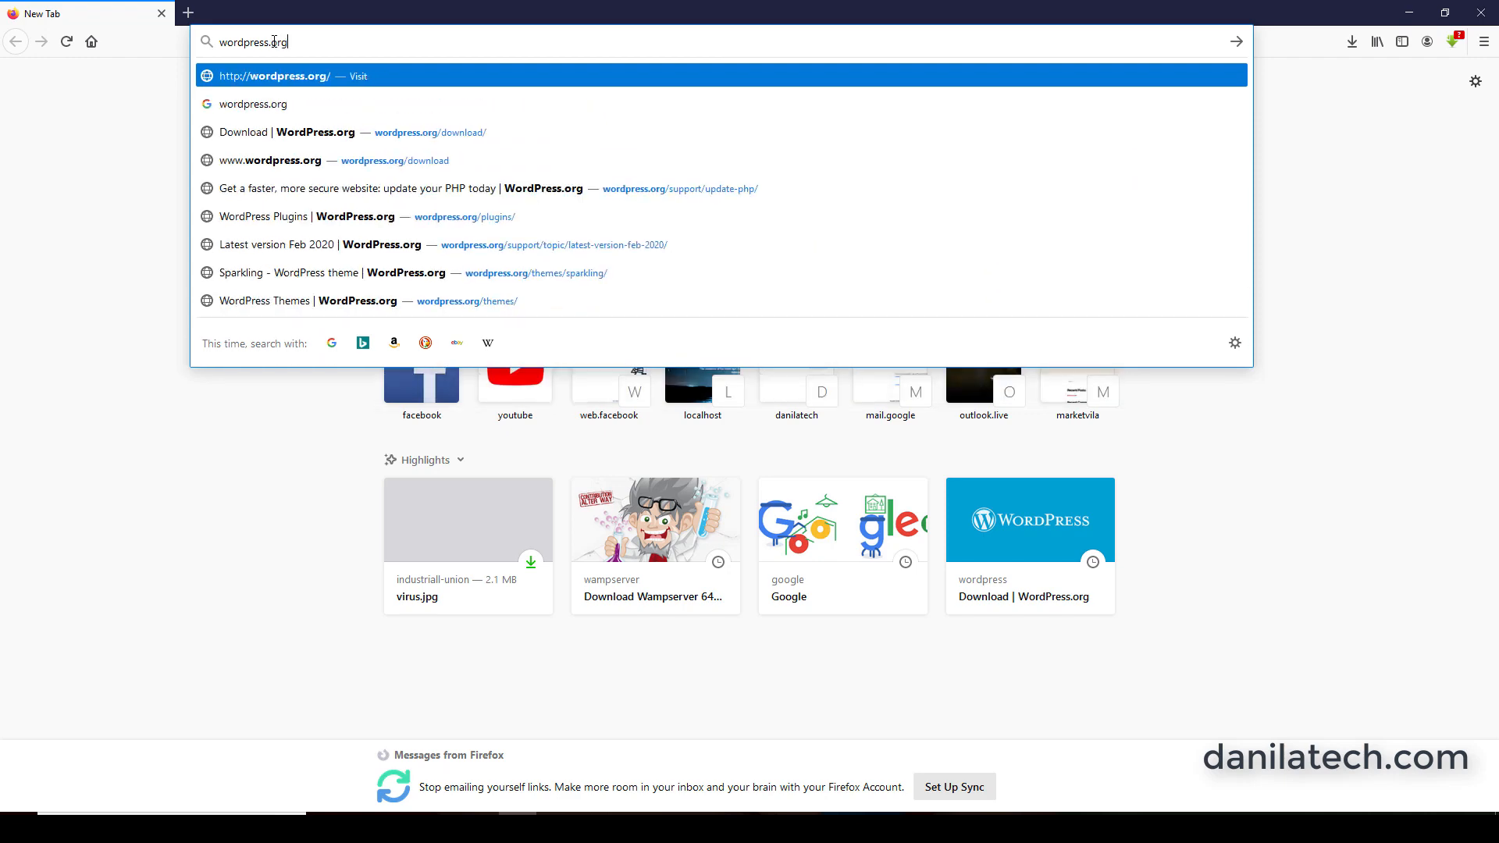
type("/download/")
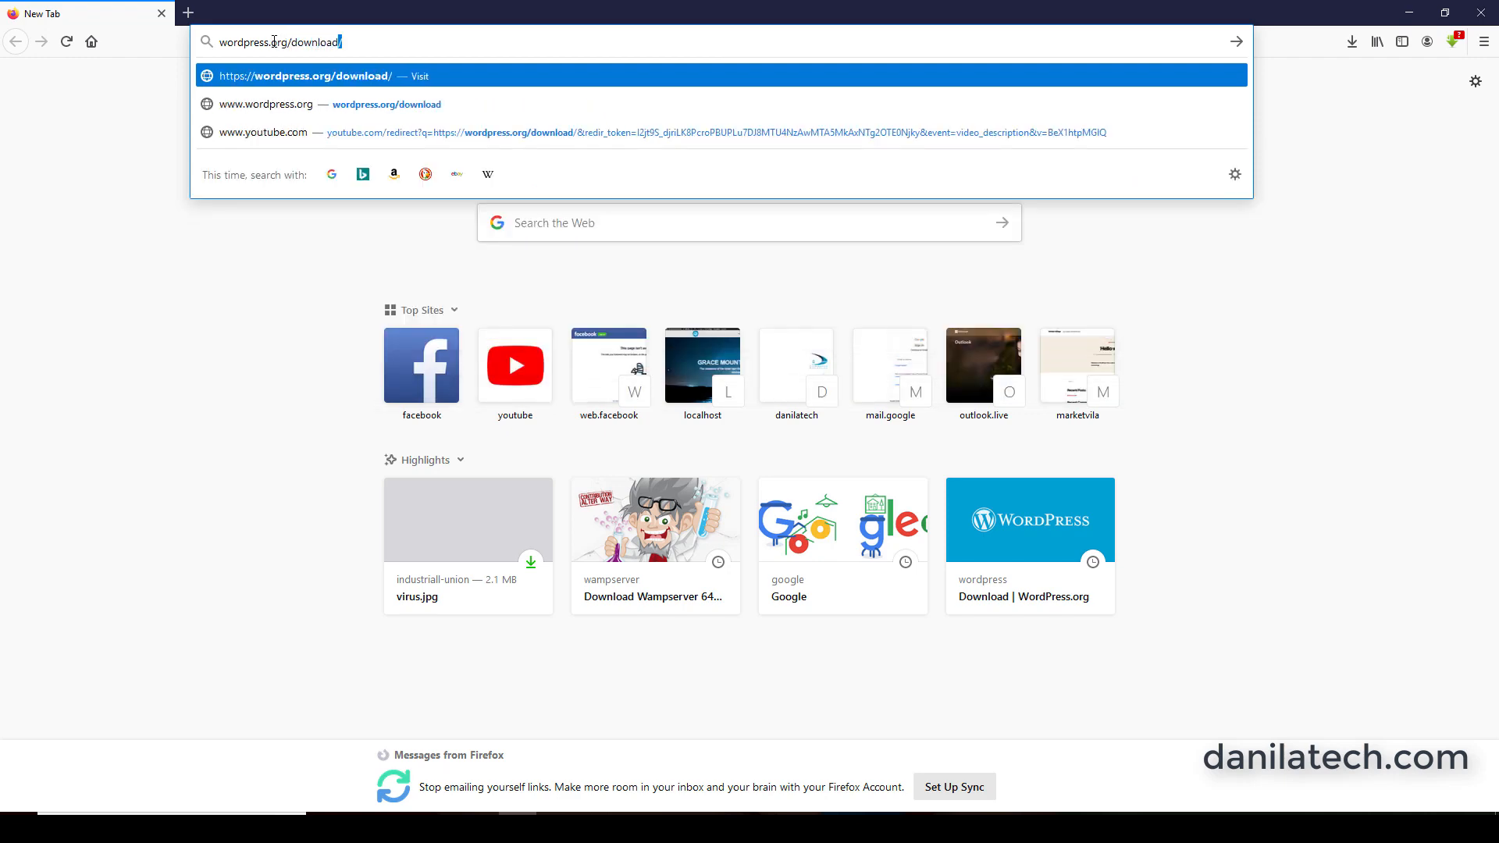
key("Return")
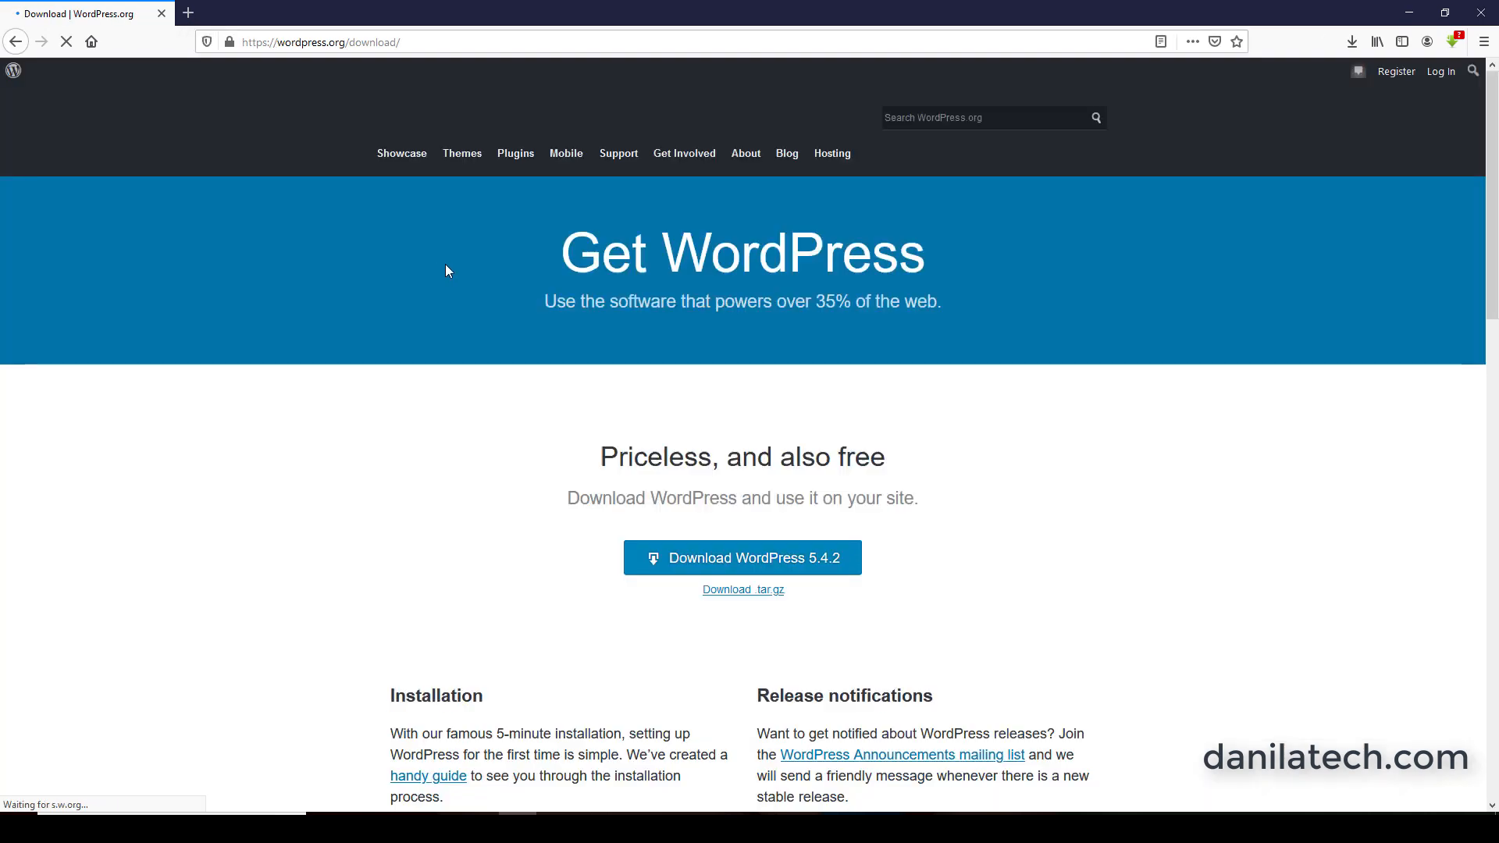
left_click(731, 567)
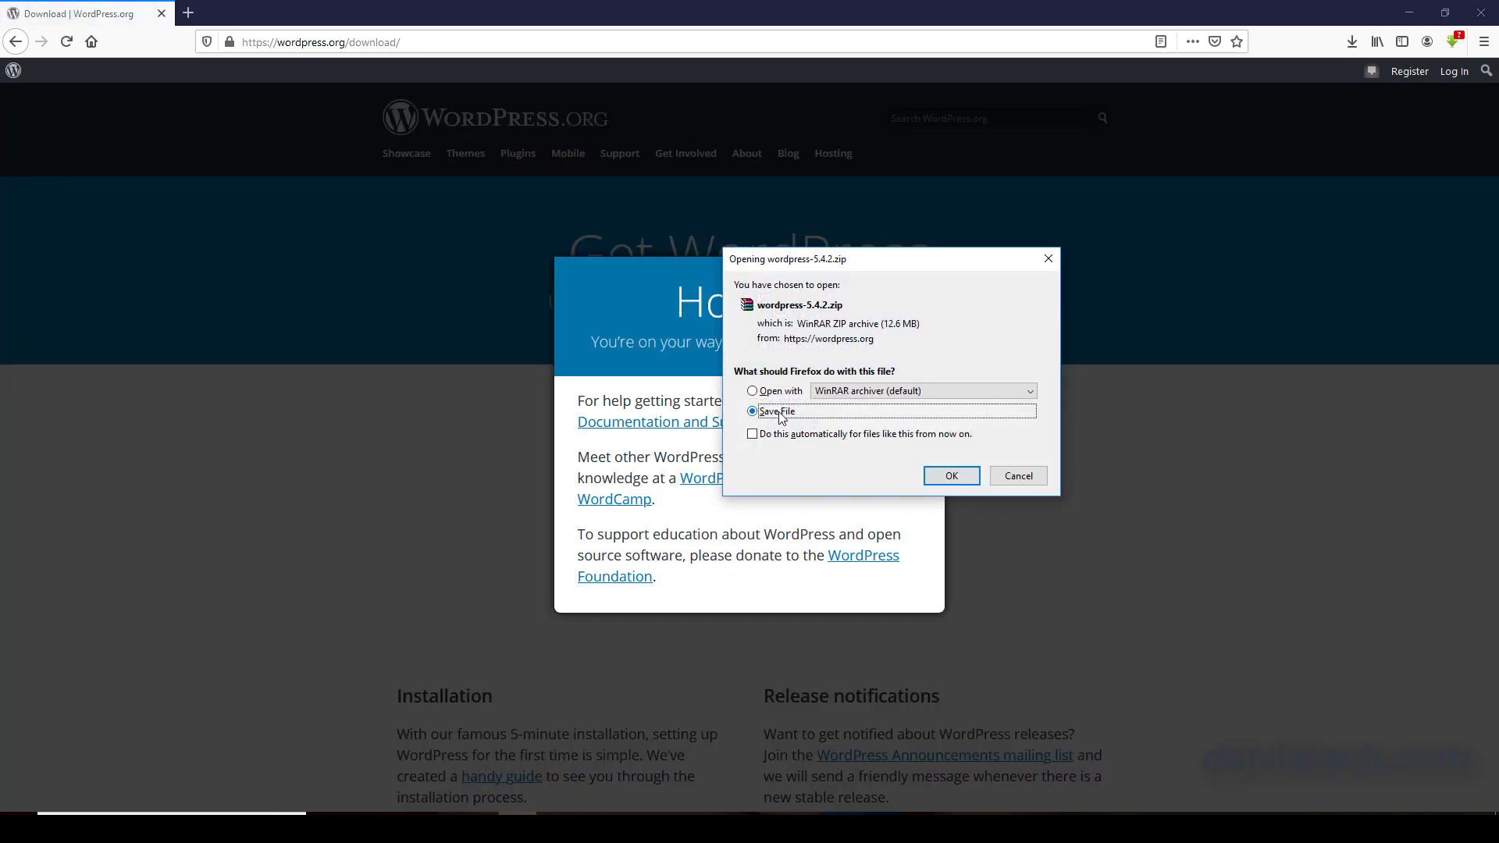
left_click(947, 477)
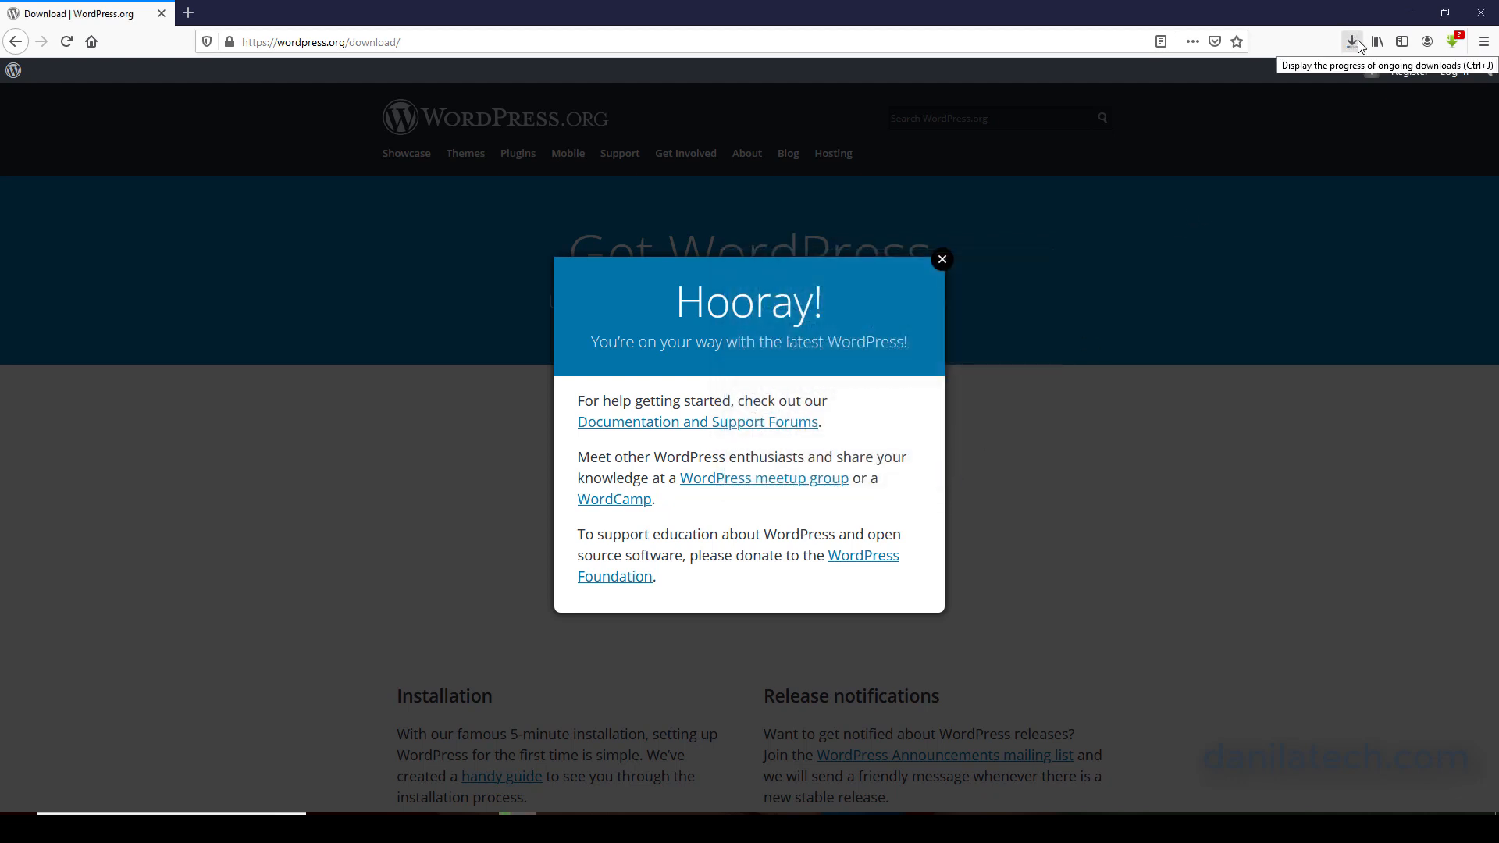
Open Google in a new browser tab and search for "wampserver 64".
left_click(188, 13)
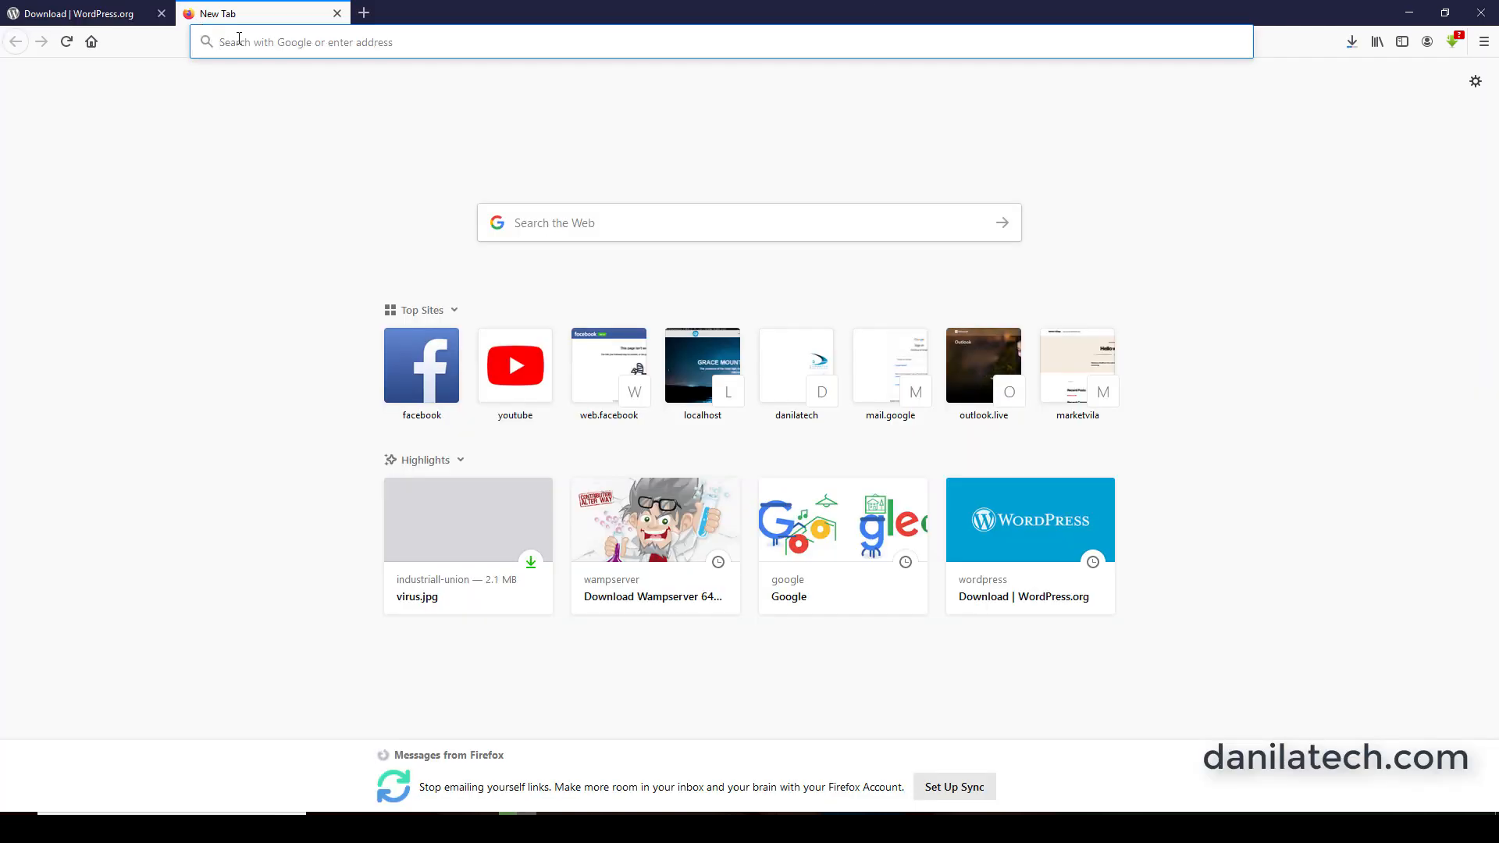
type("google.com/")
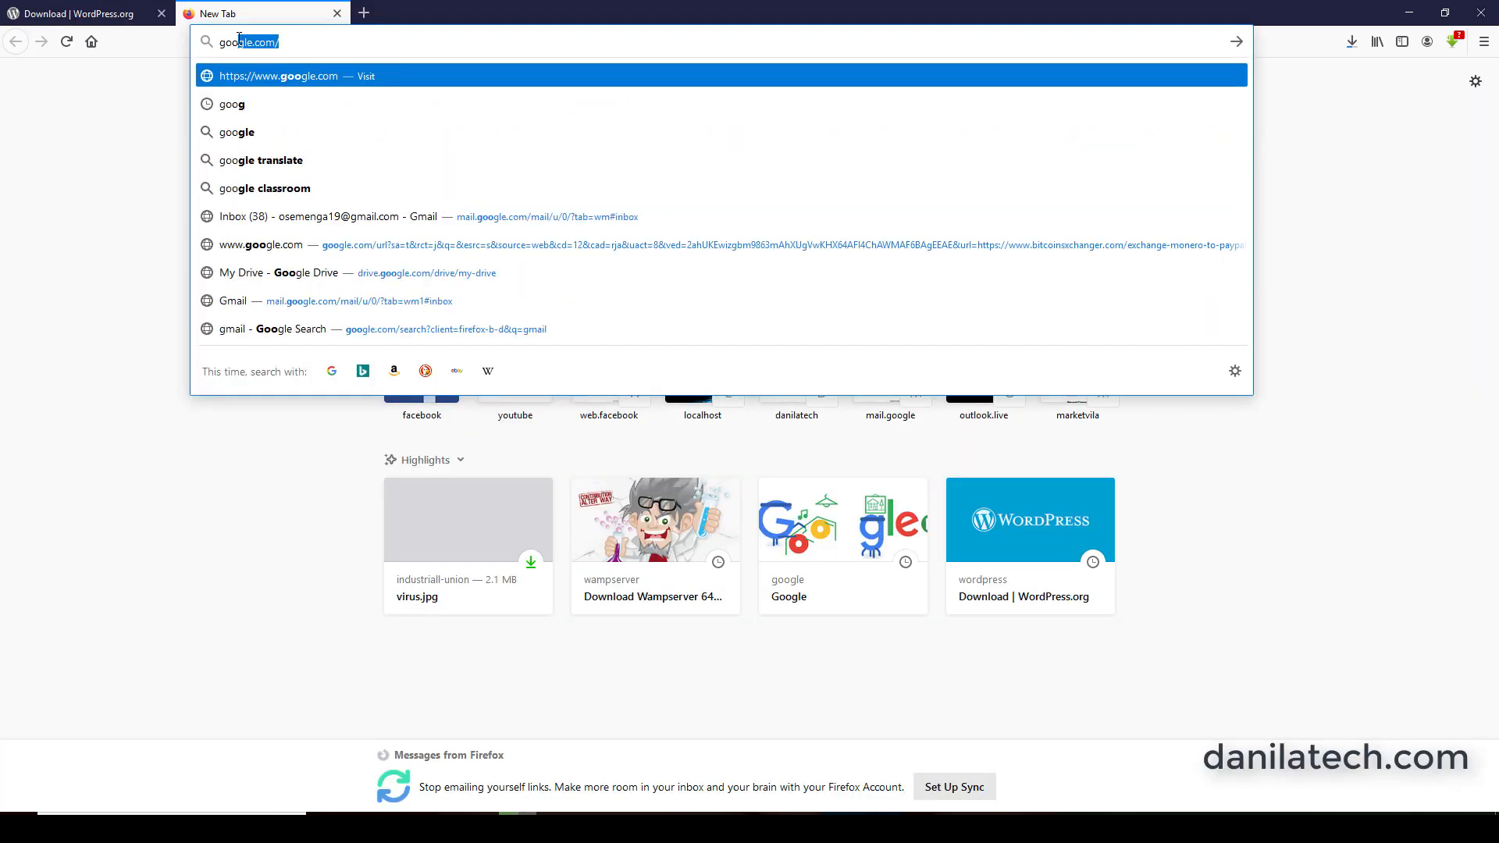
key("Return")
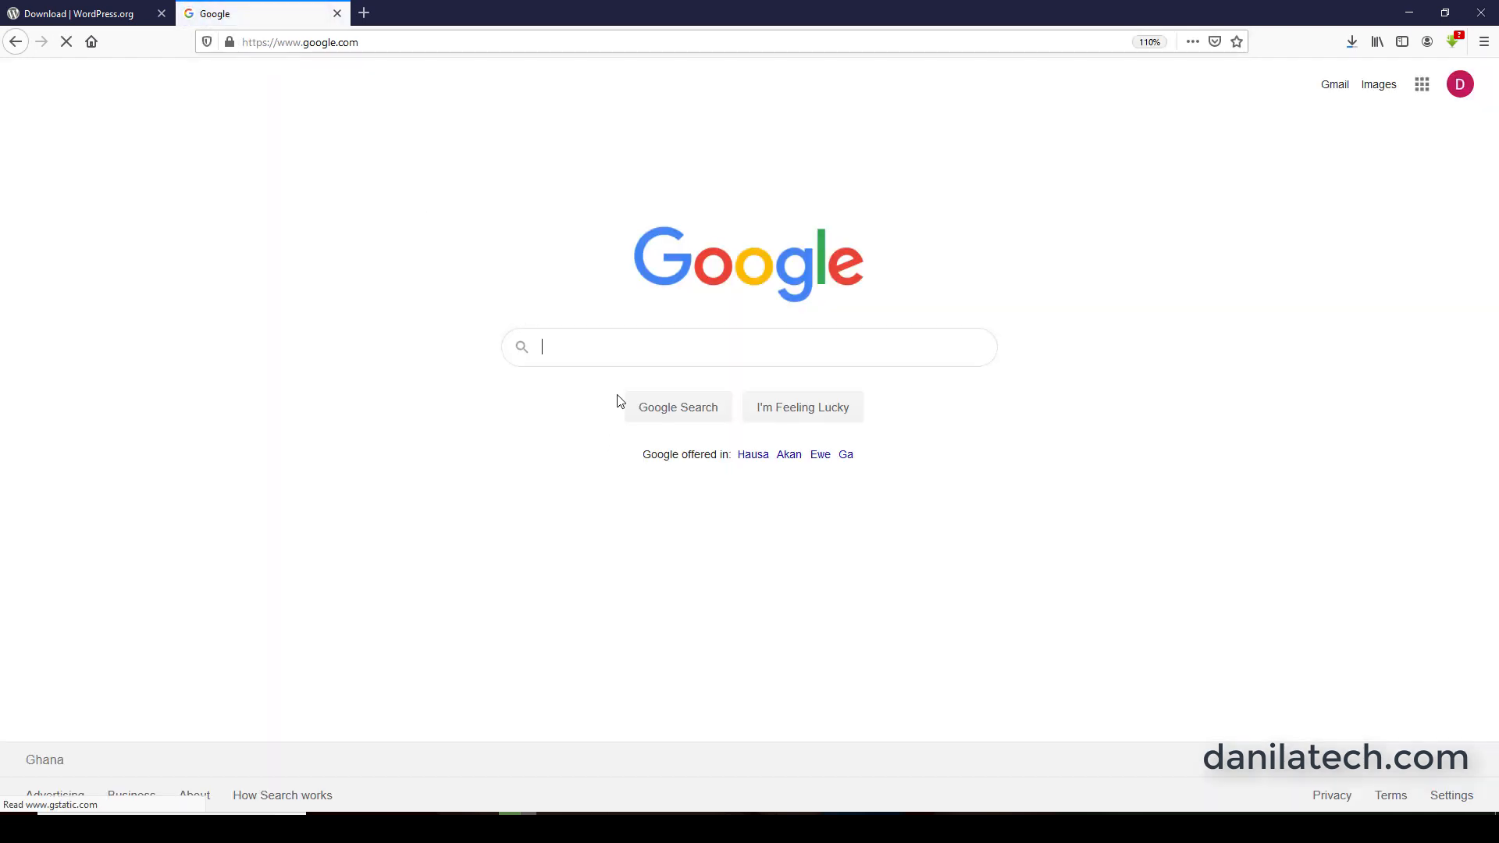
left_click(623, 349)
type("w")
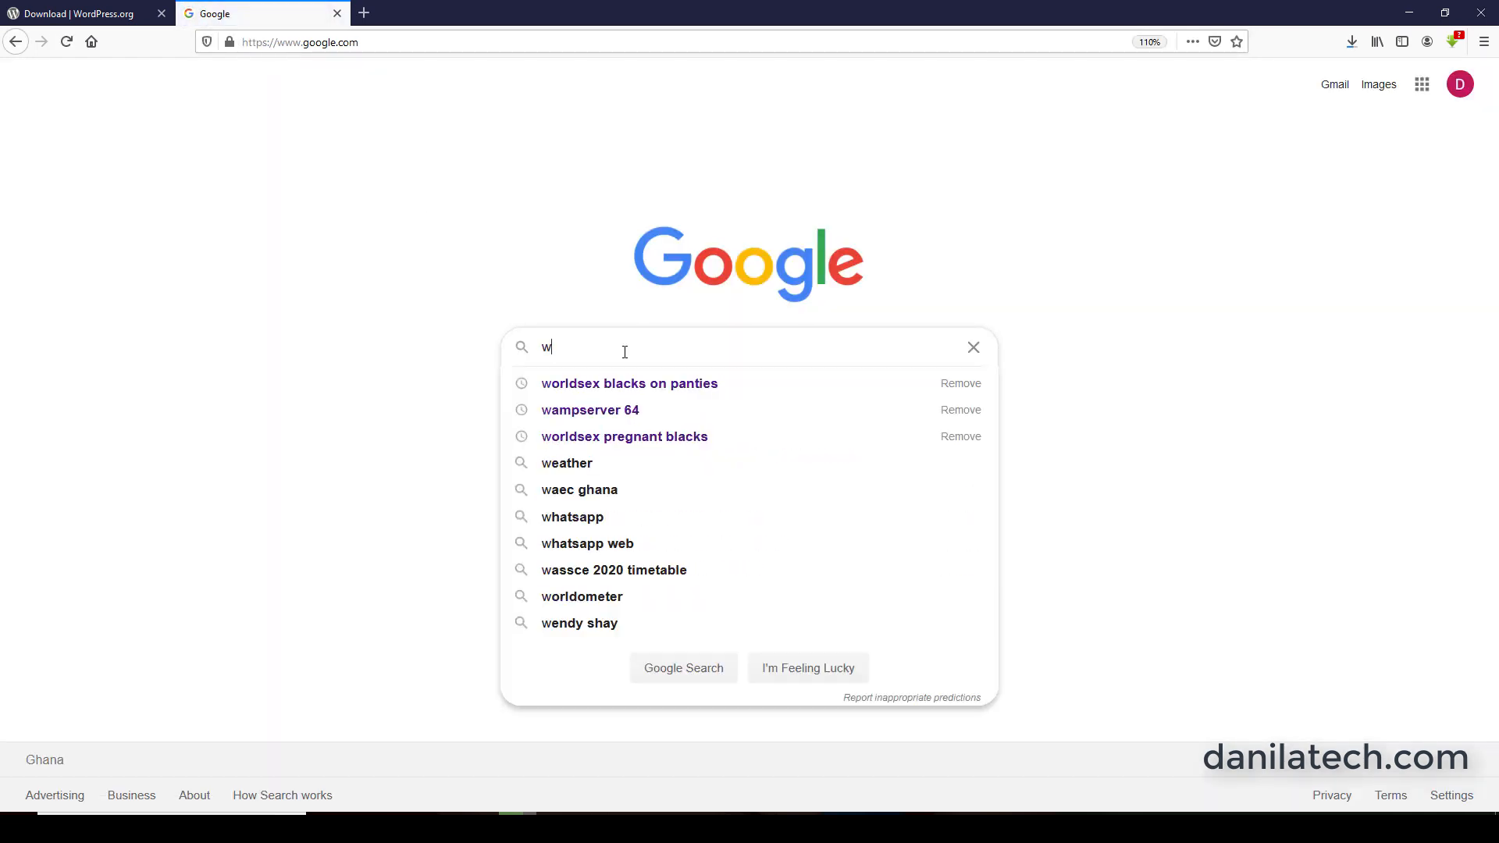
type("amp")
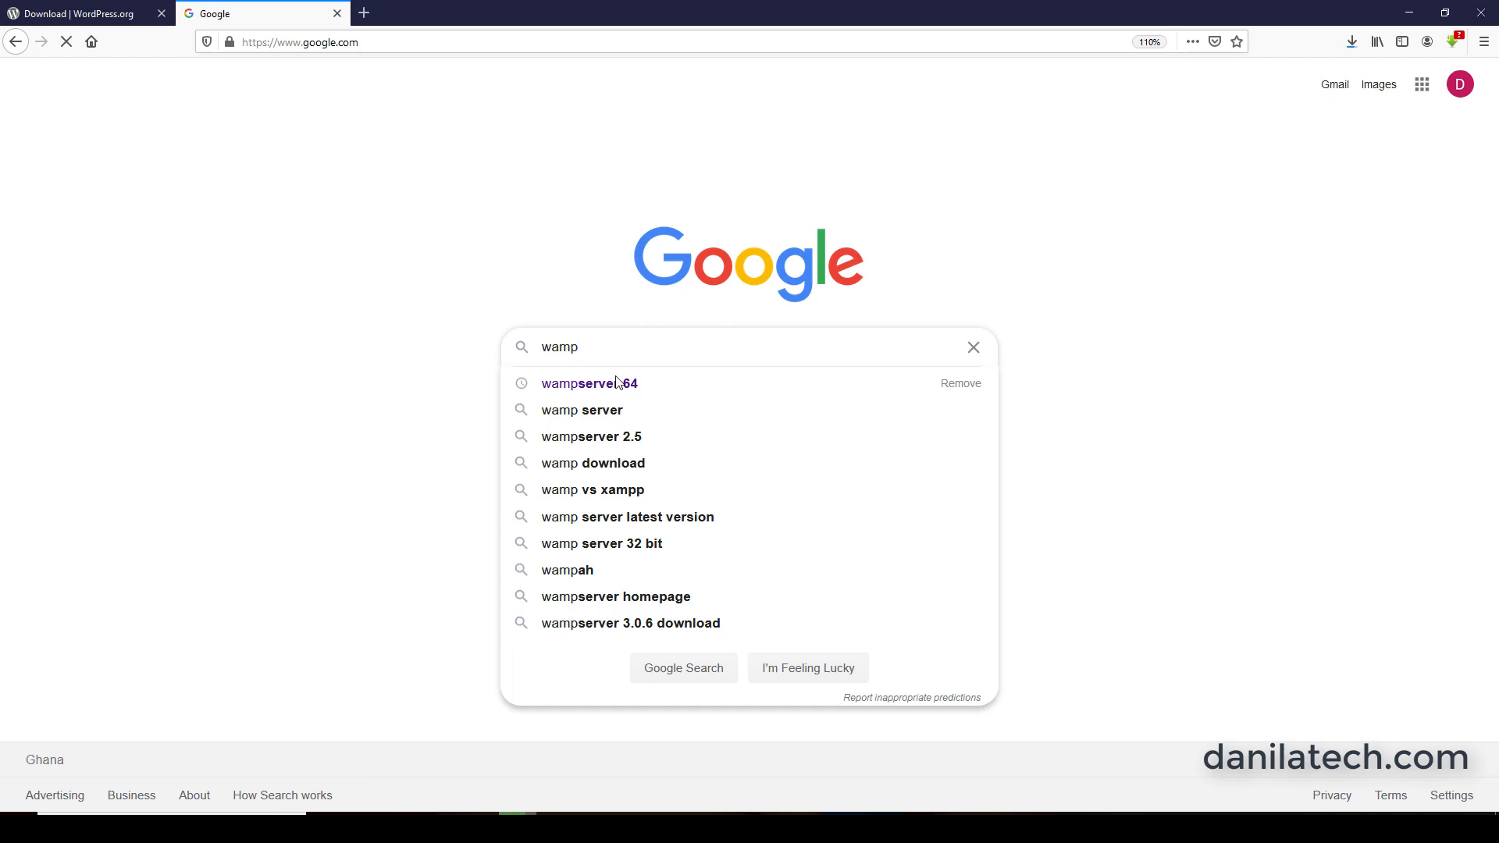
left_click(616, 382)
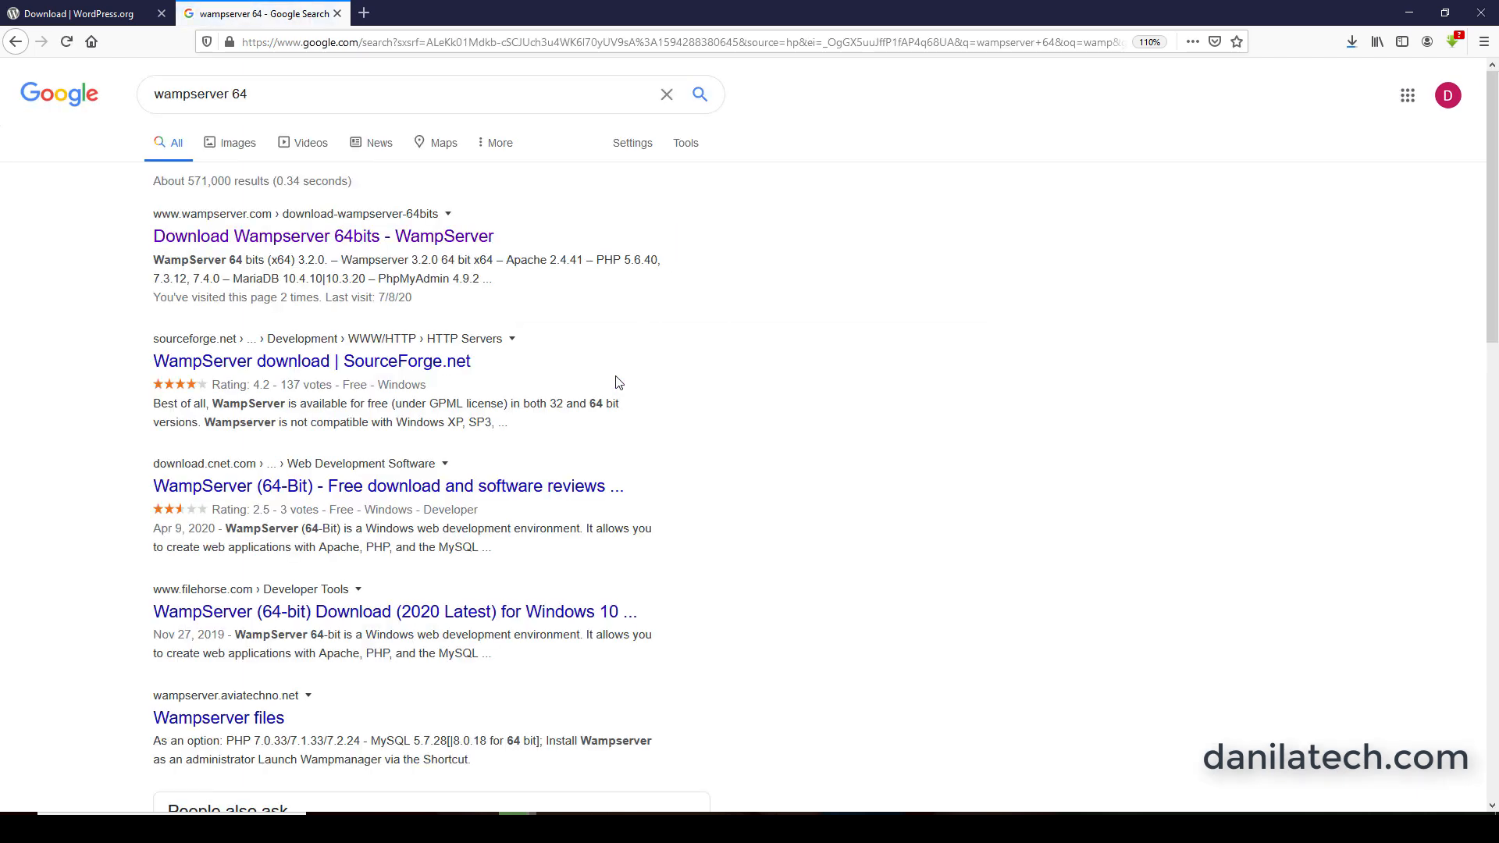
Download and save the WampServer 64 bits (x64) 3.2.0 installer directly from the WampServer site, and return to the Web site folder.
left_click(337, 242)
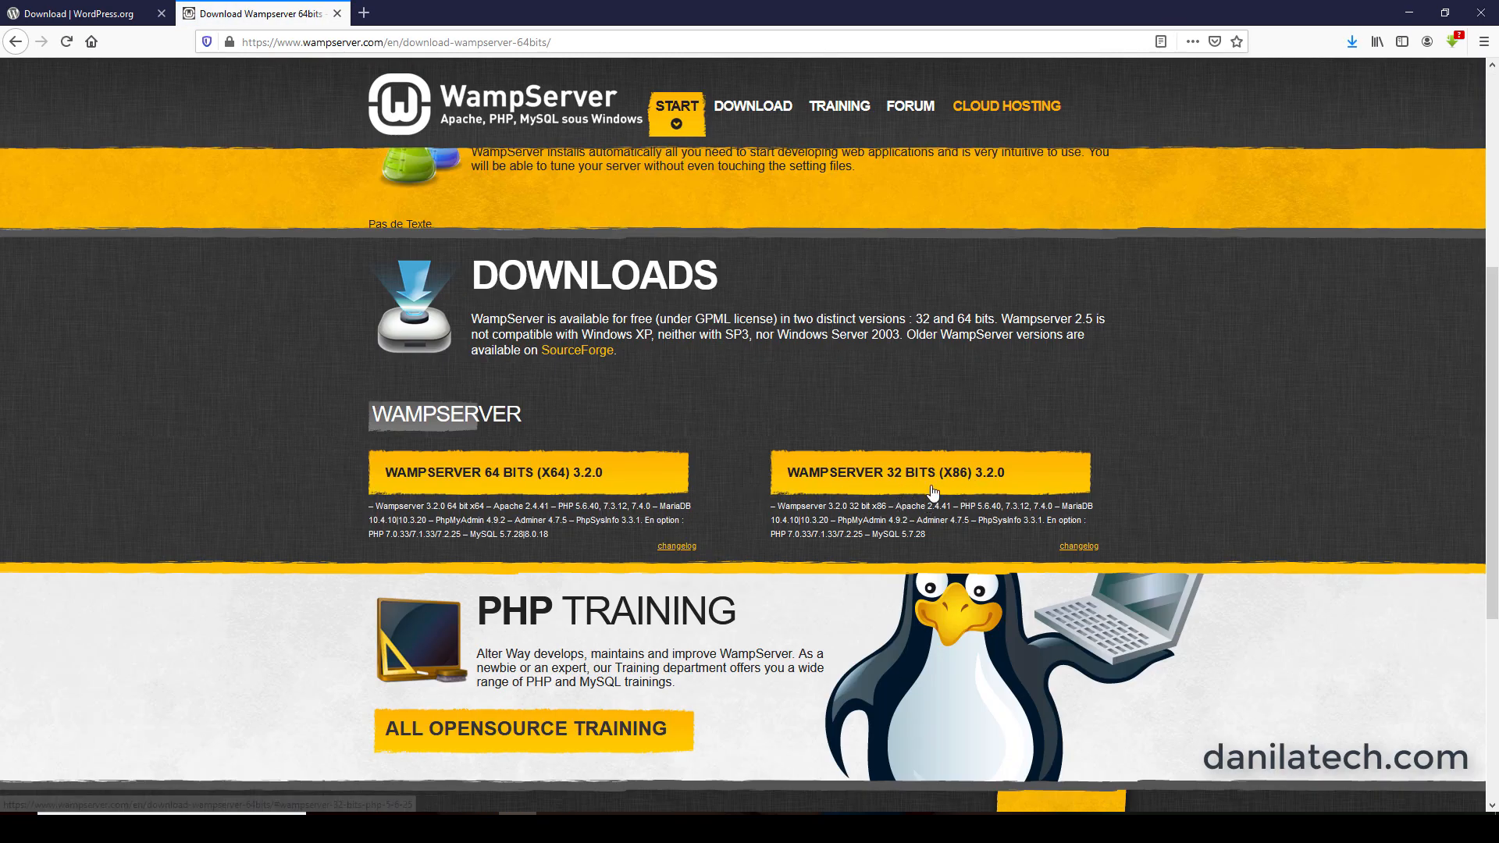
left_click(546, 482)
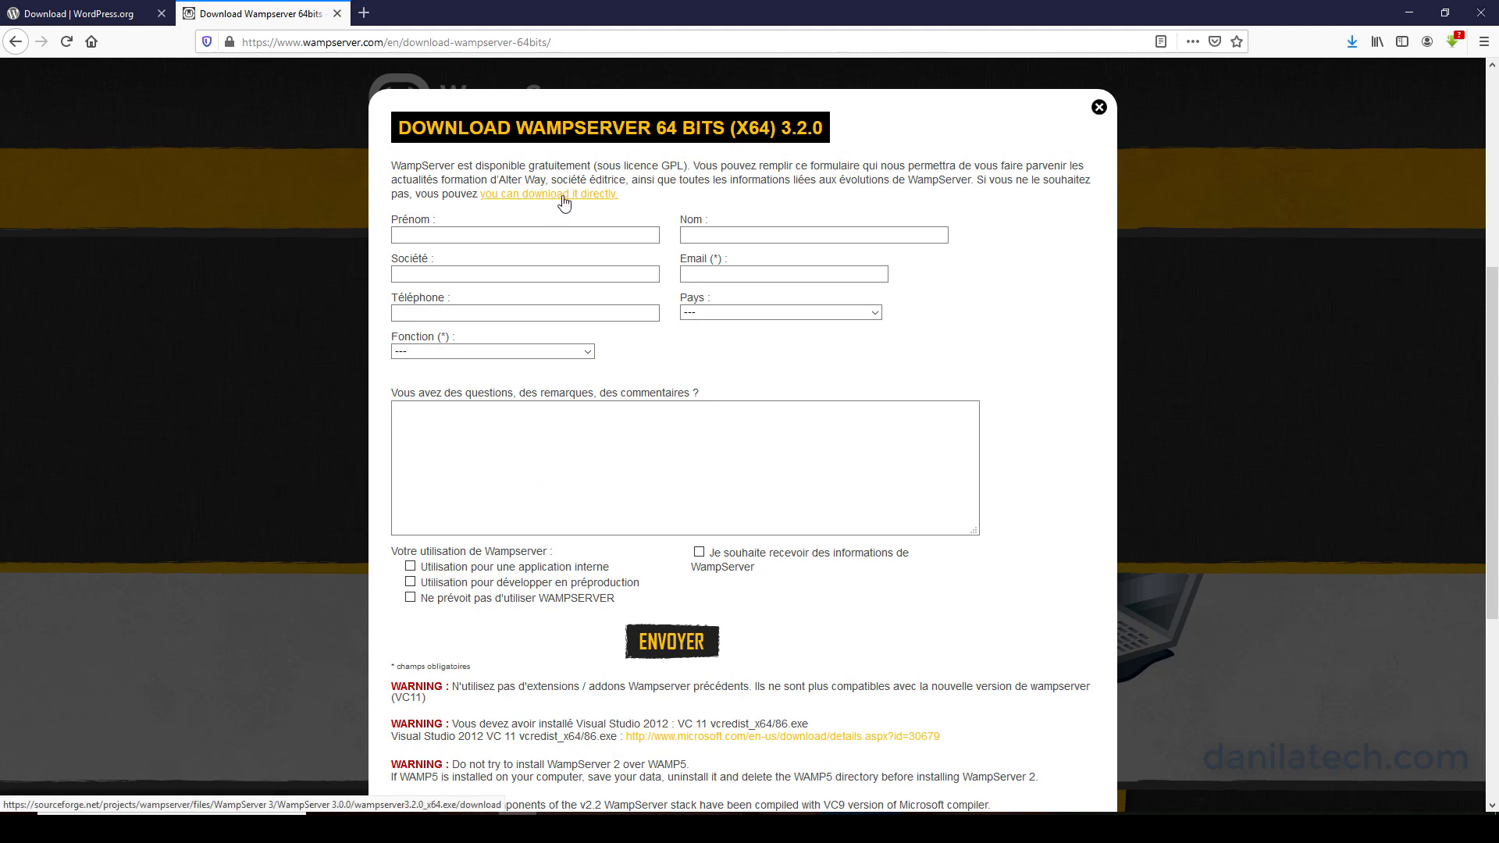
left_click(568, 197)
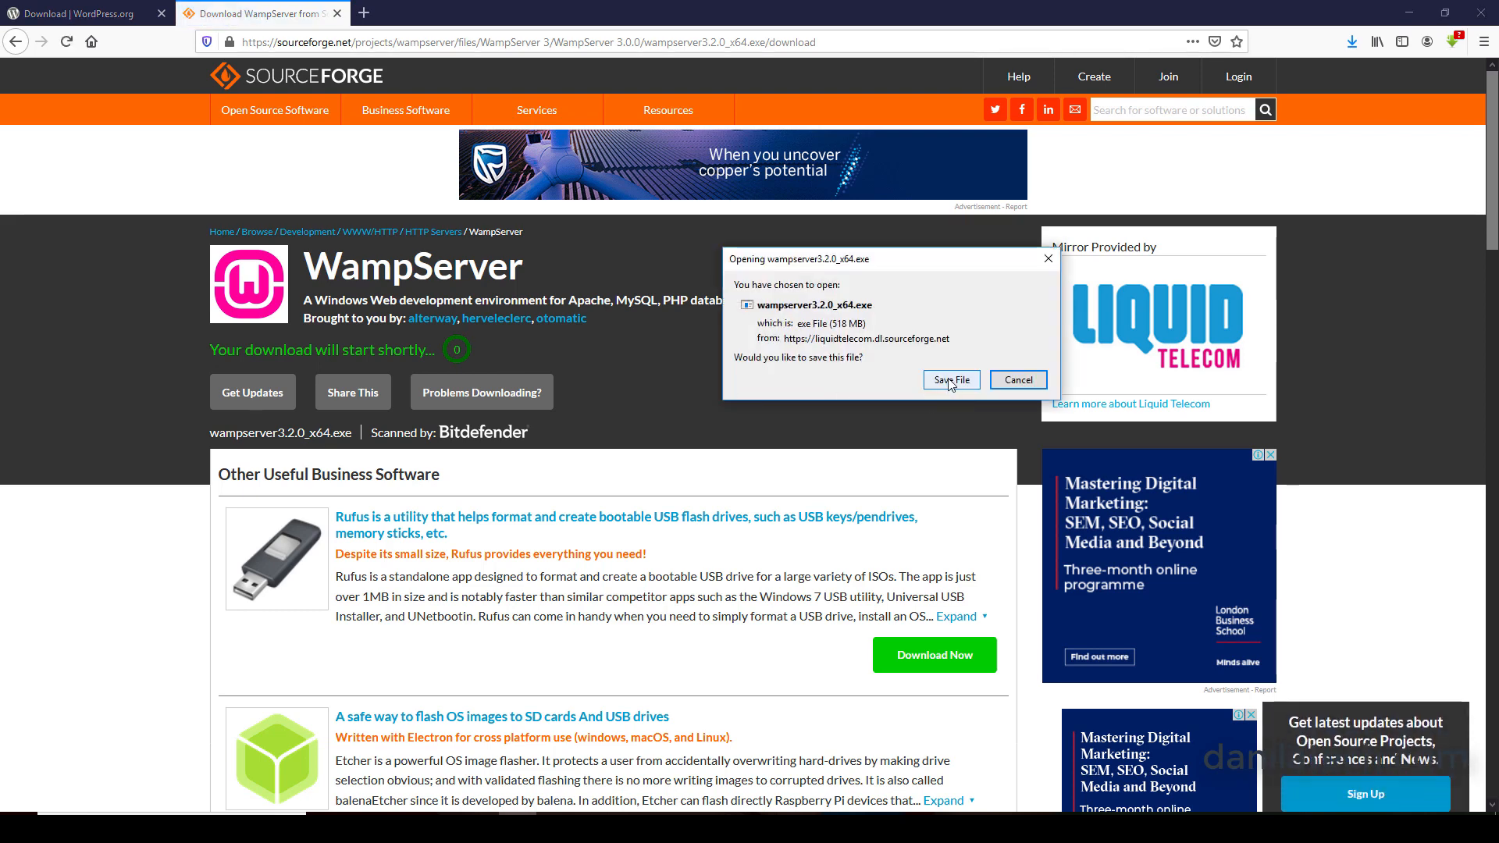
left_click(950, 380)
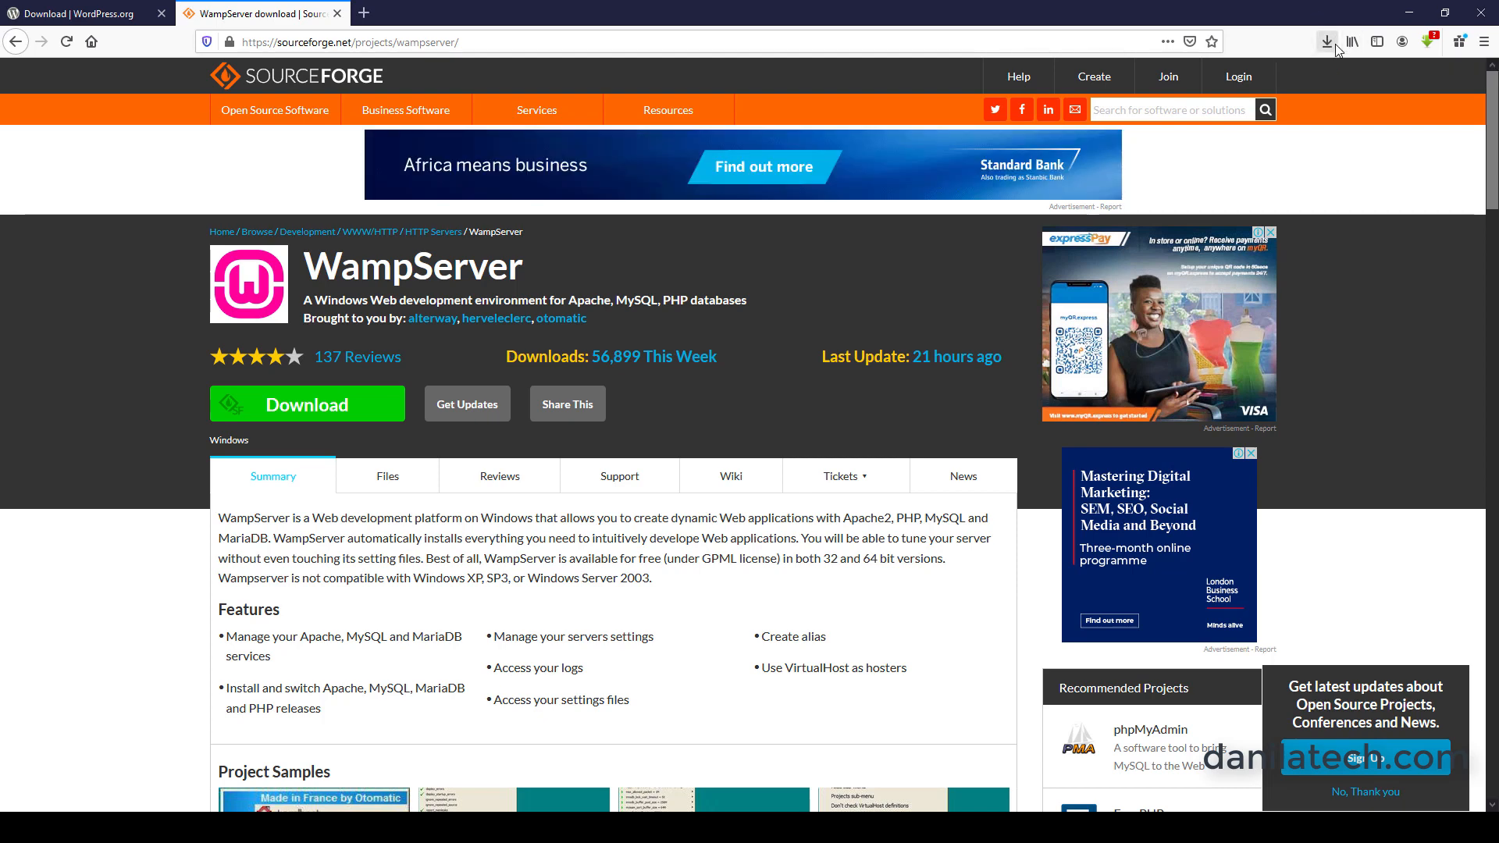
left_click(1412, 9)
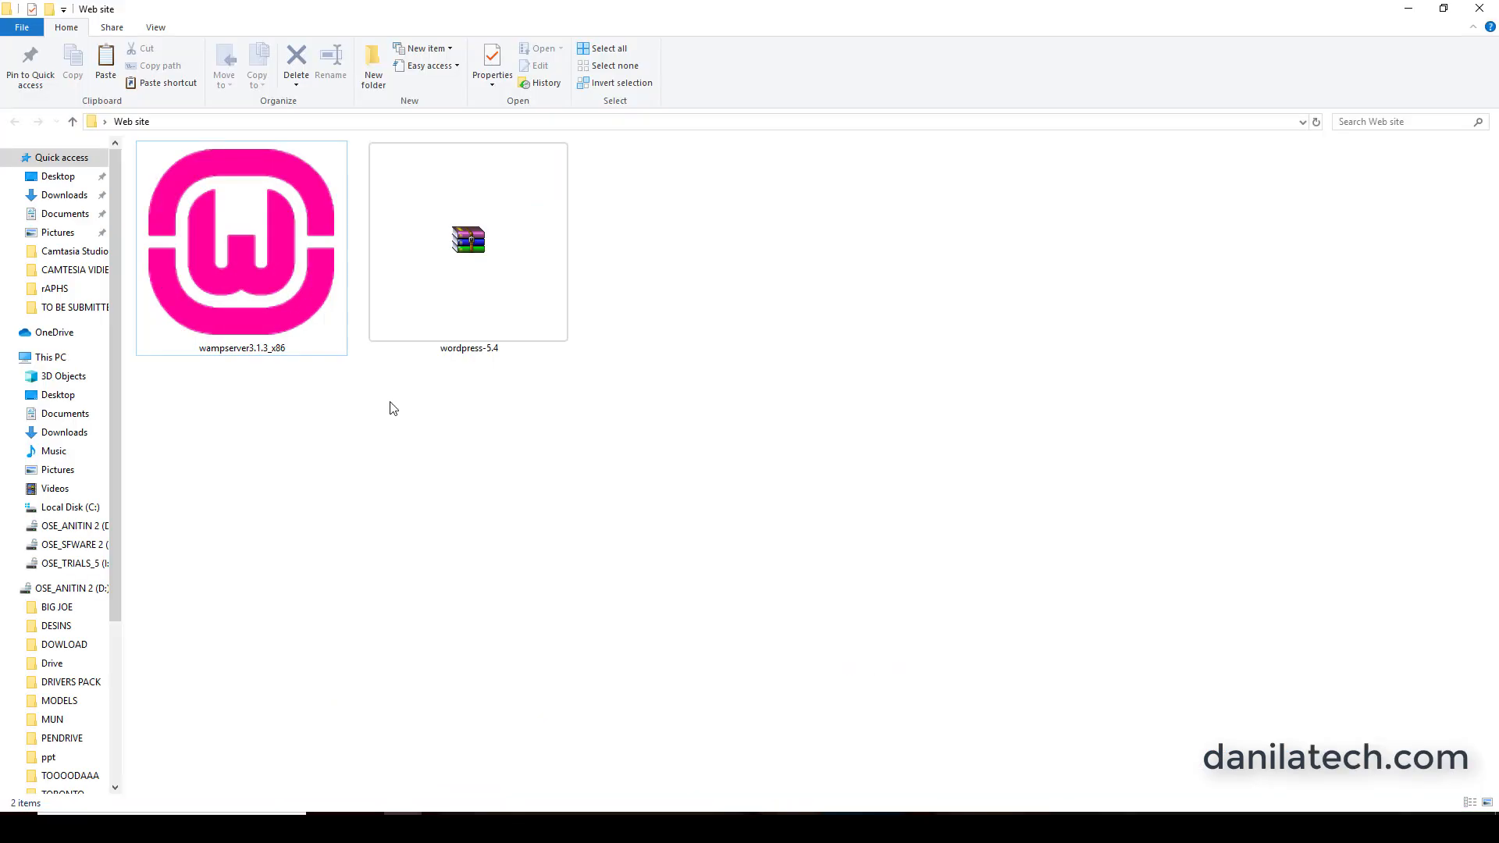
Run the wampserver3.1.3_x86 installer in English, accept its license agreement, and exit the setup at the destination location page.
double_click(284, 289)
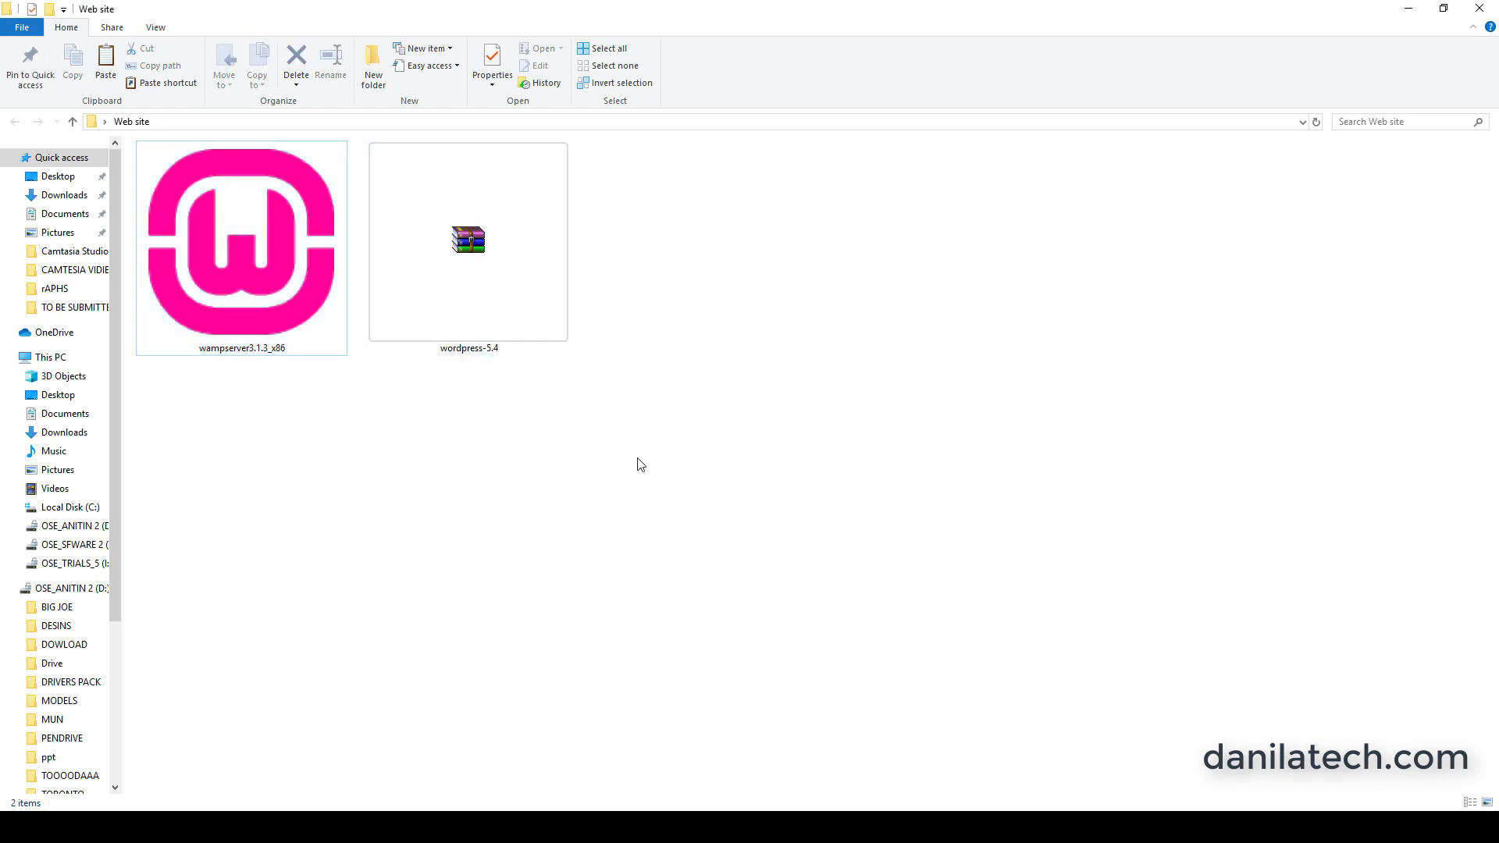
double_click(282, 285)
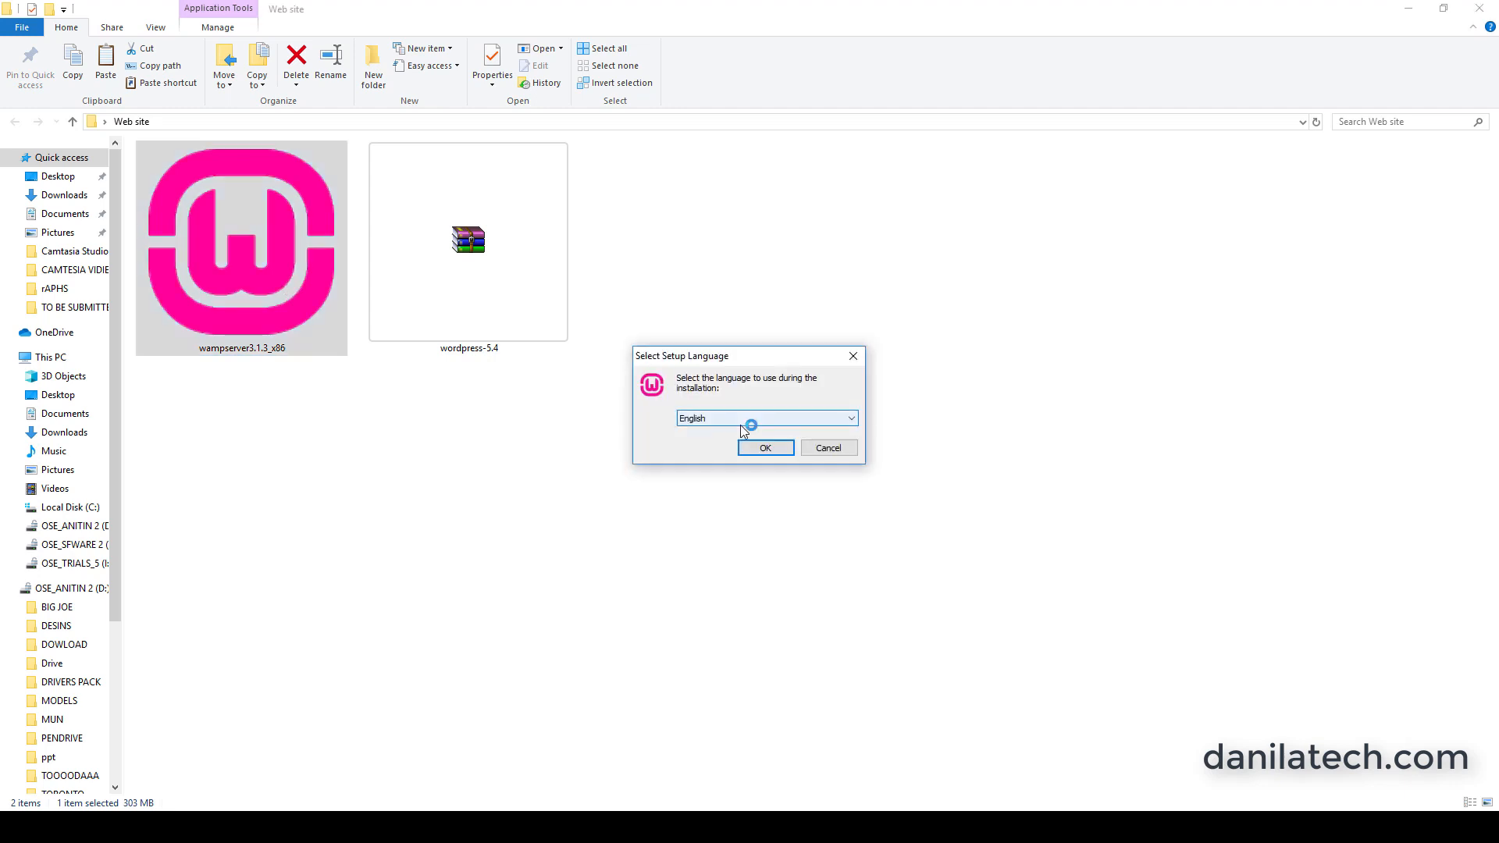
left_click(757, 452)
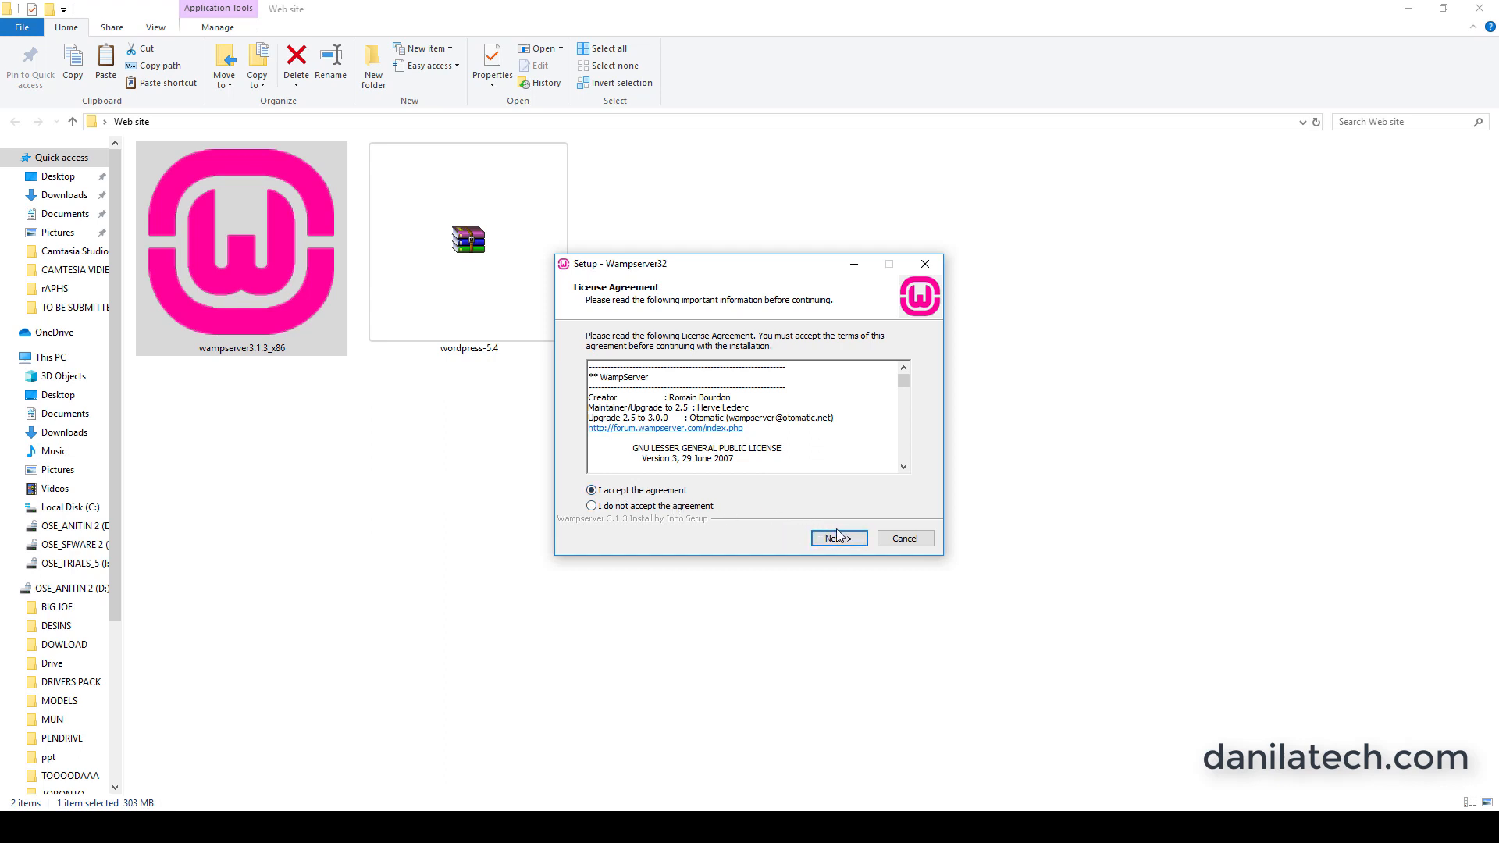
left_click(837, 537)
left_click(838, 538)
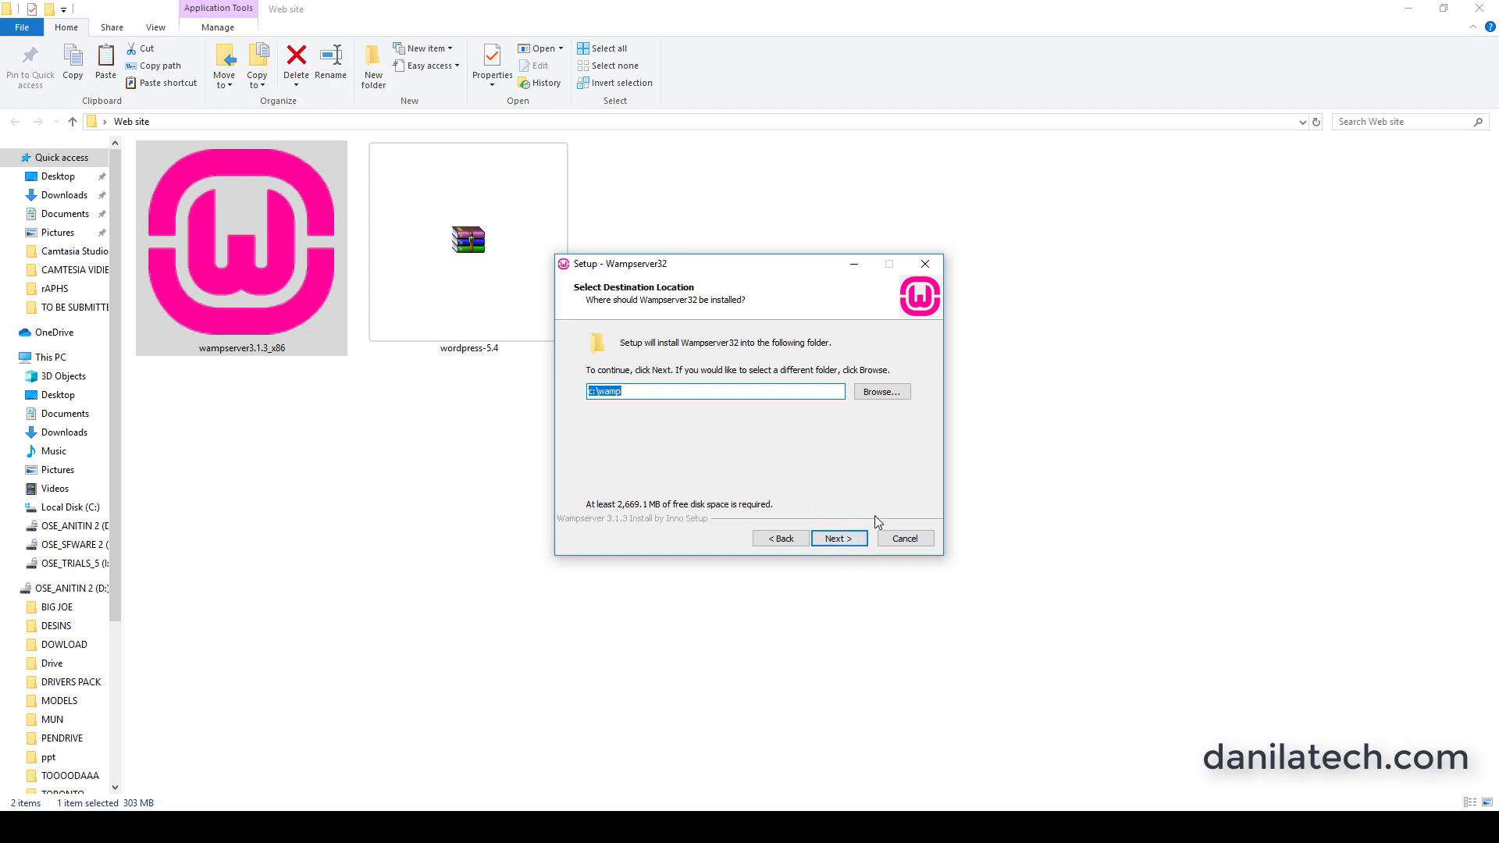
left_click(900, 540)
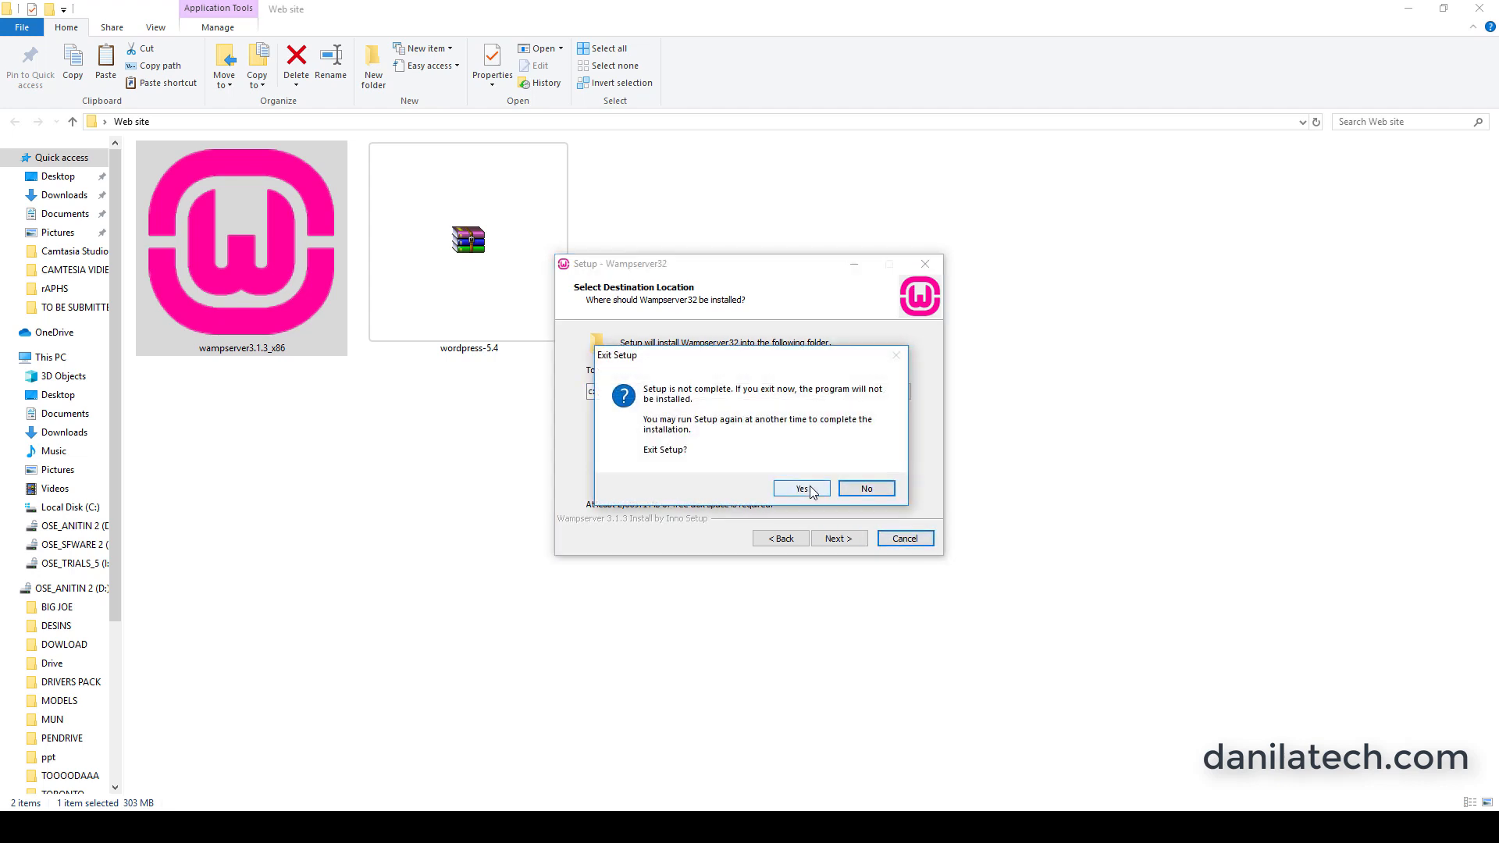
left_click(800, 489)
left_click(873, 321)
Extract the wordpress-5.4 archive into the Web site folder and refresh the folder view.
left_click(502, 298)
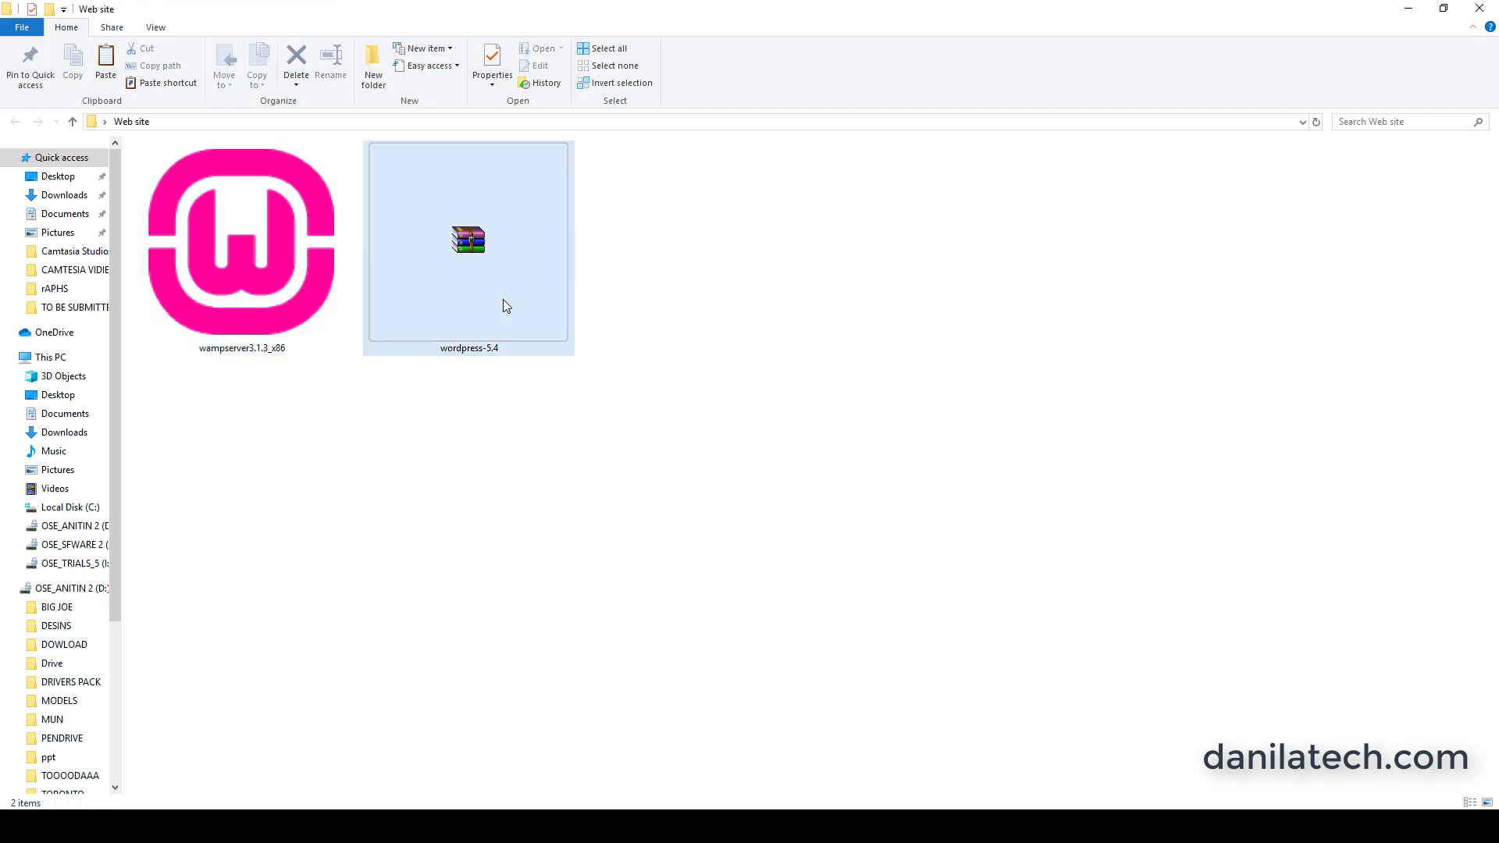
right_click(503, 298)
left_click(546, 362)
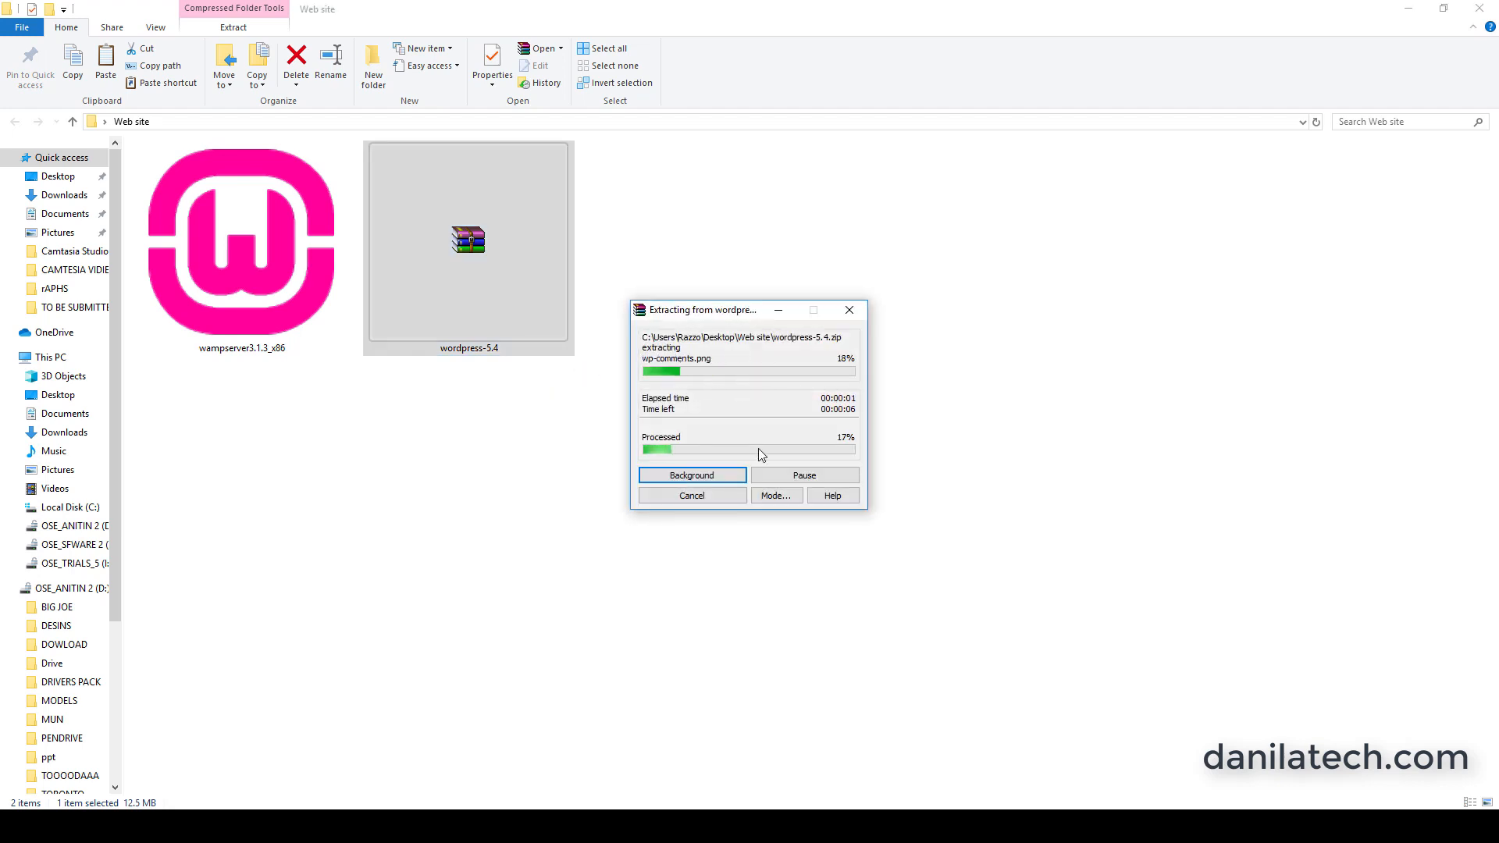
right_click(825, 516)
left_click(858, 582)
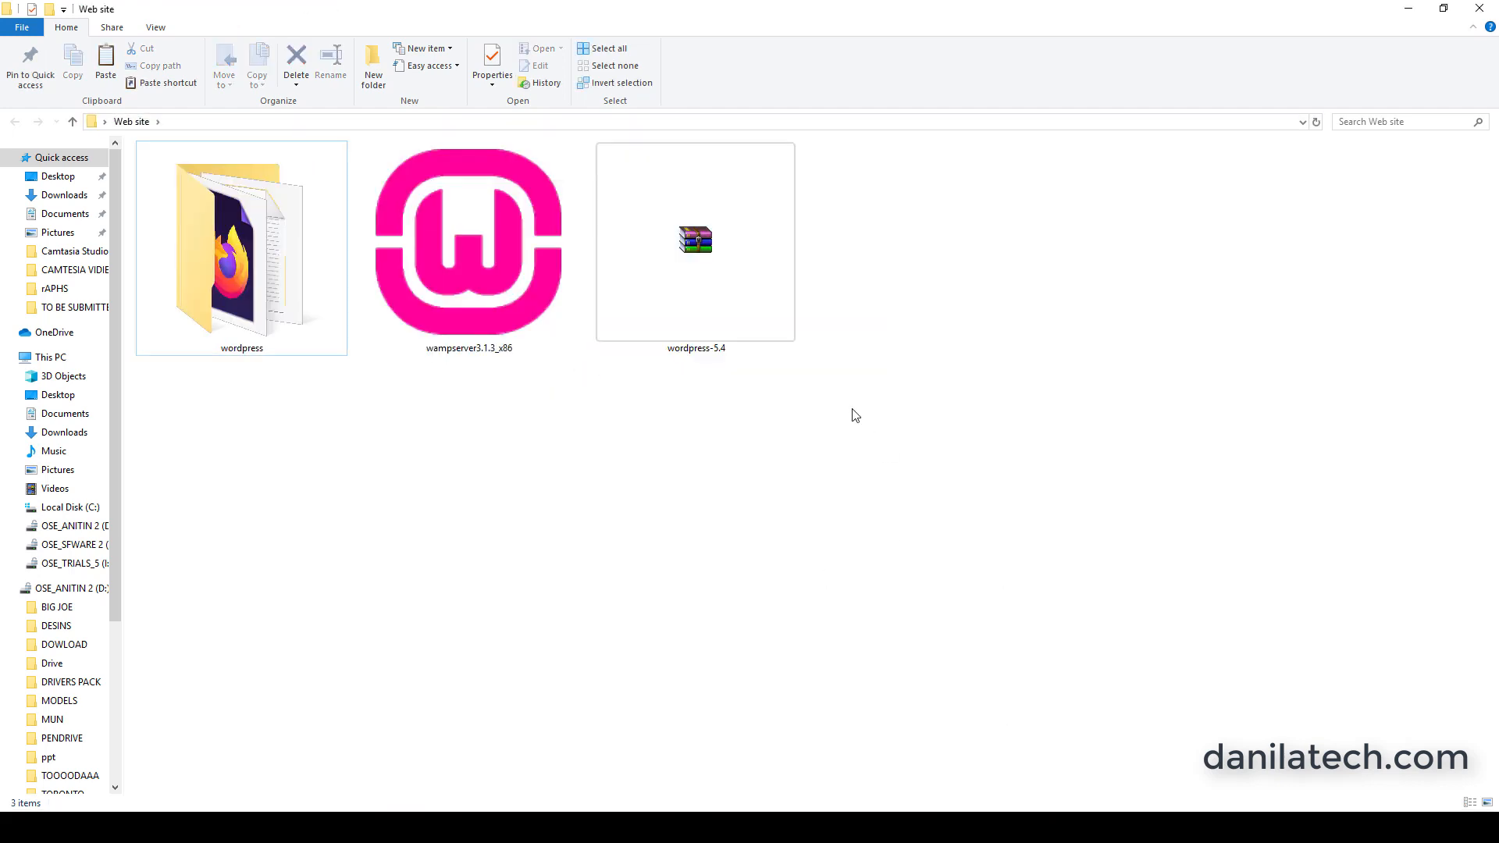
Check the contents of the extracted wordpress folder and return to the Web site folder.
right_click(260, 263)
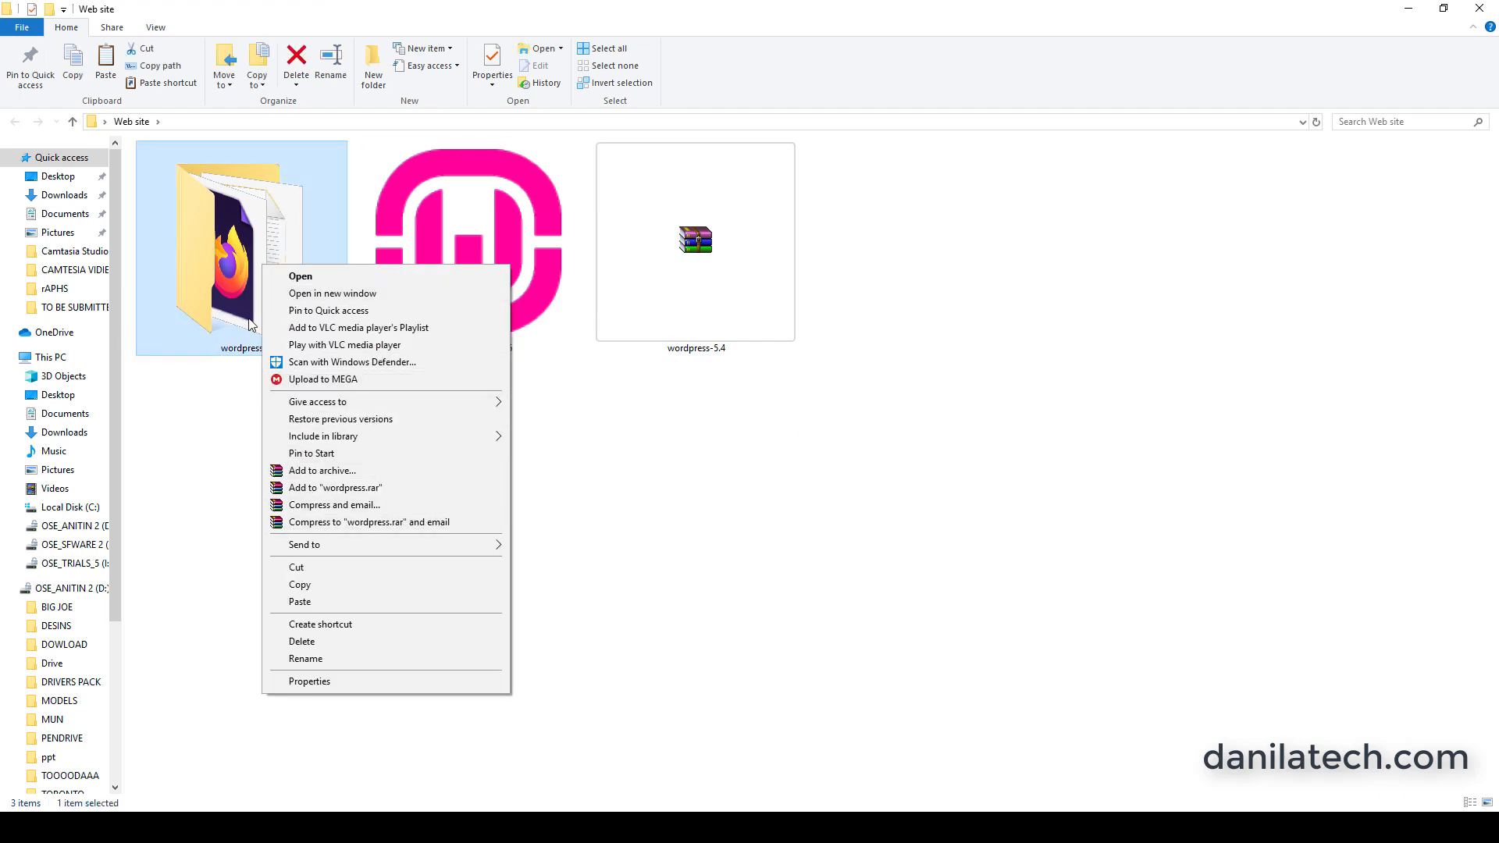
double_click(243, 293)
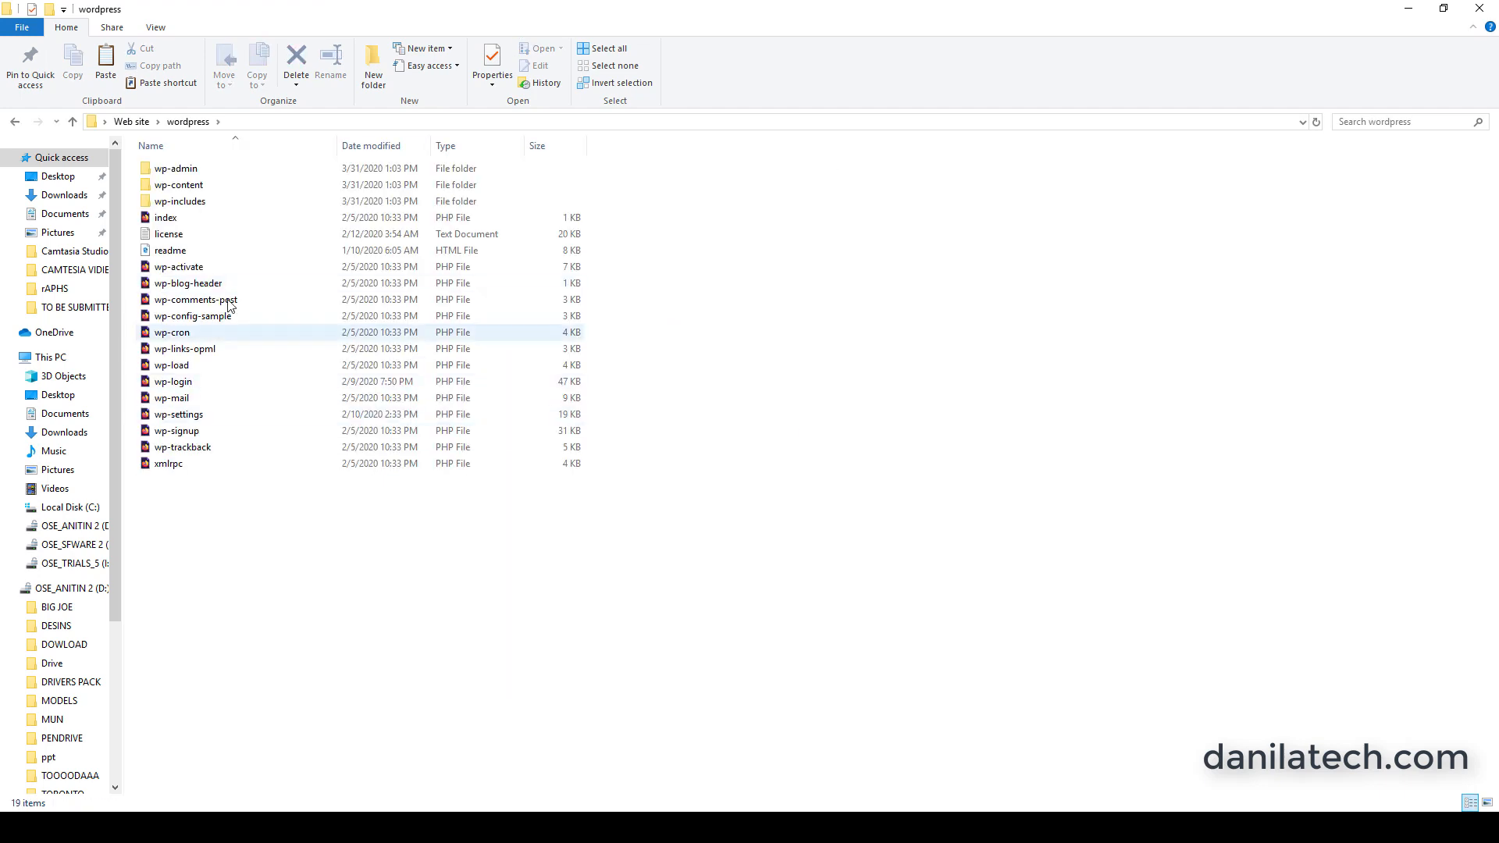
left_click(12, 121)
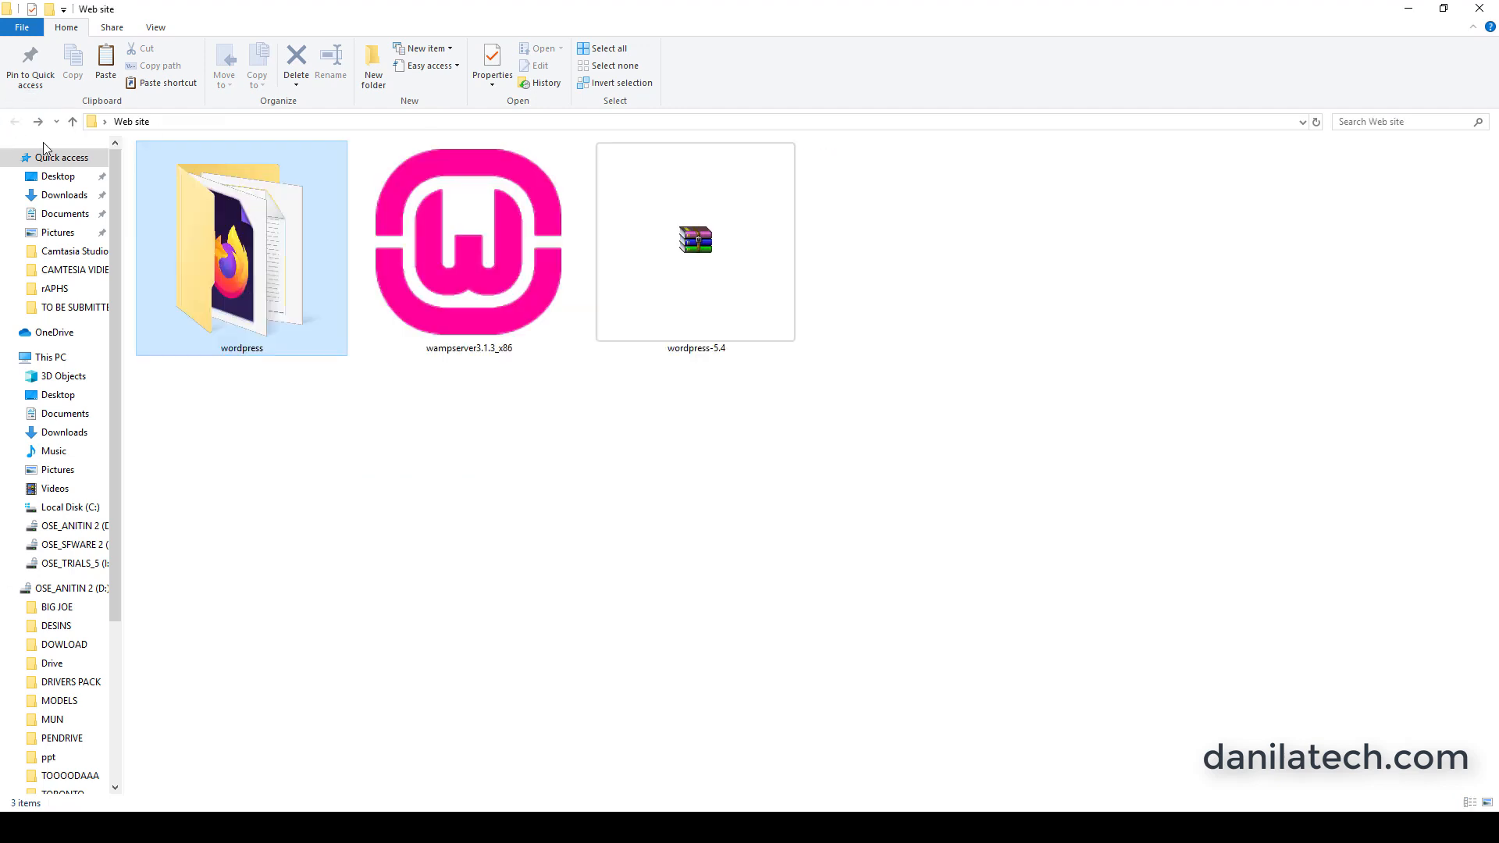
Copy the extracted wordpress folder from the Web site folder into wamp64's www directory on Local Disk (C:).
right_click(184, 250)
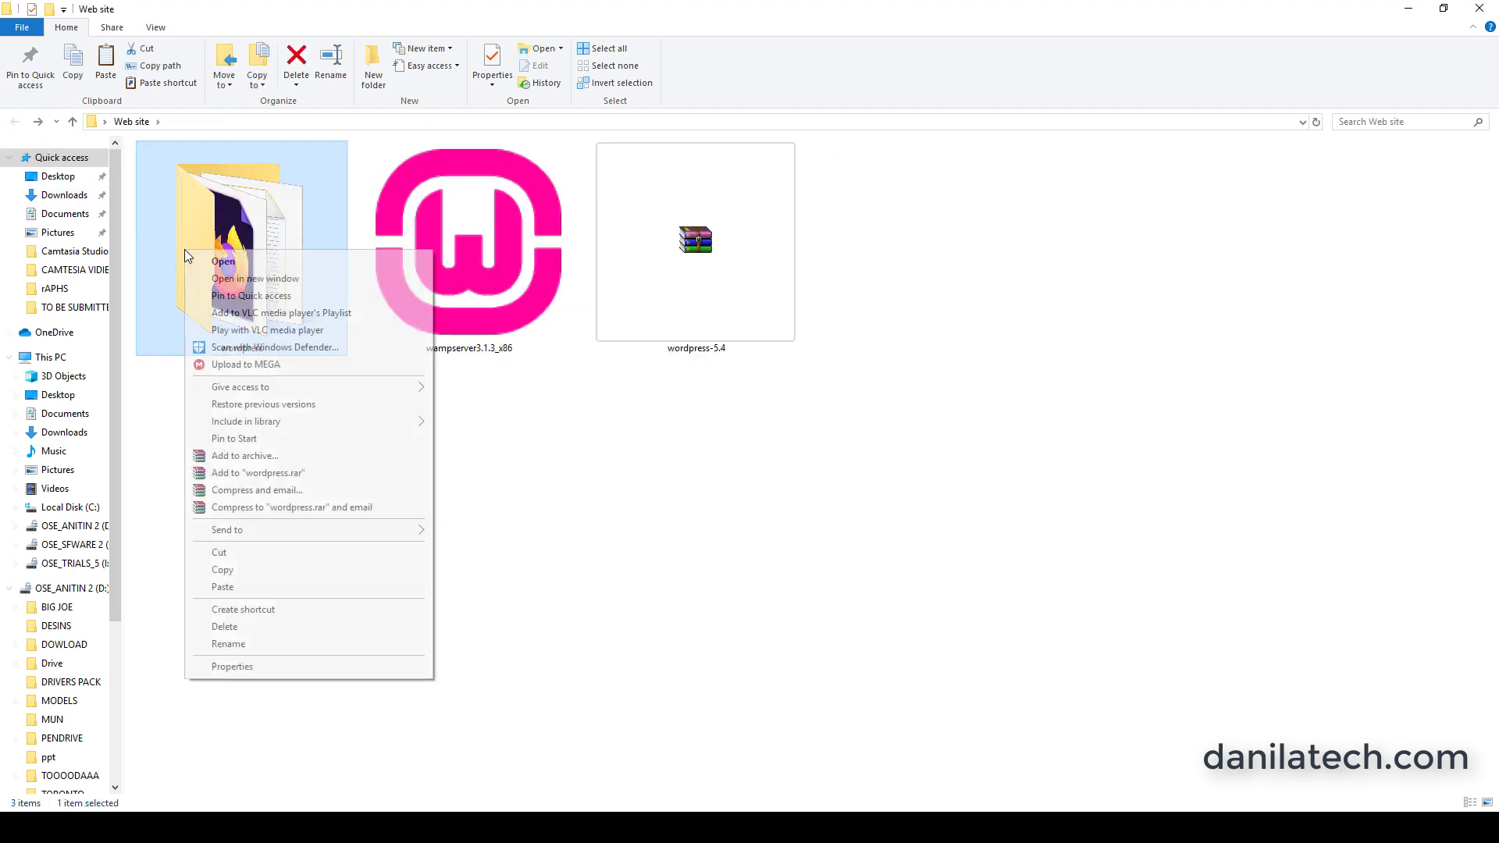
left_click(237, 570)
left_click(86, 356)
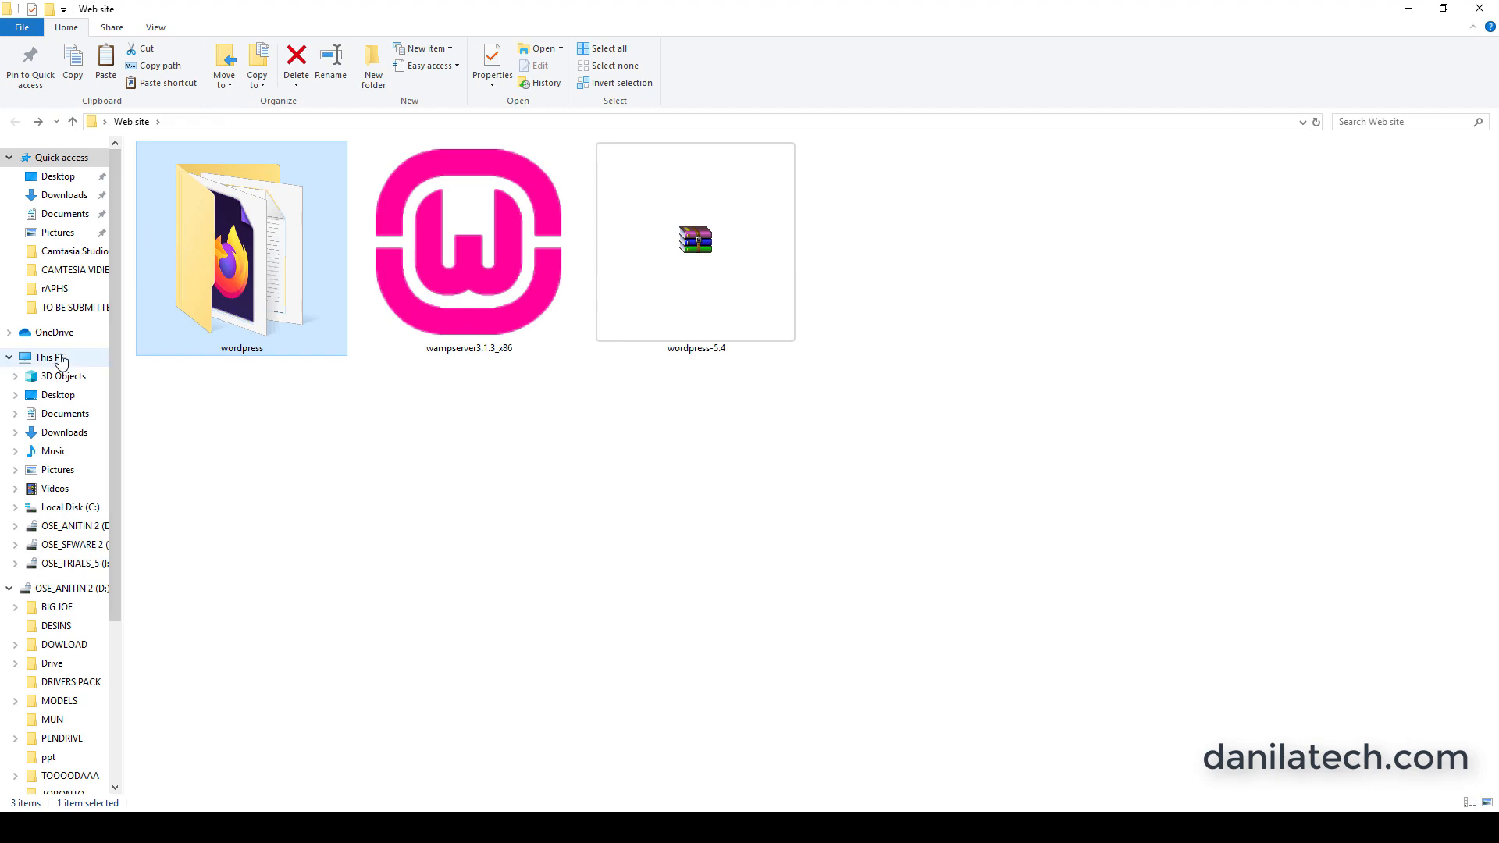
scroll(385, 451, "down", 1)
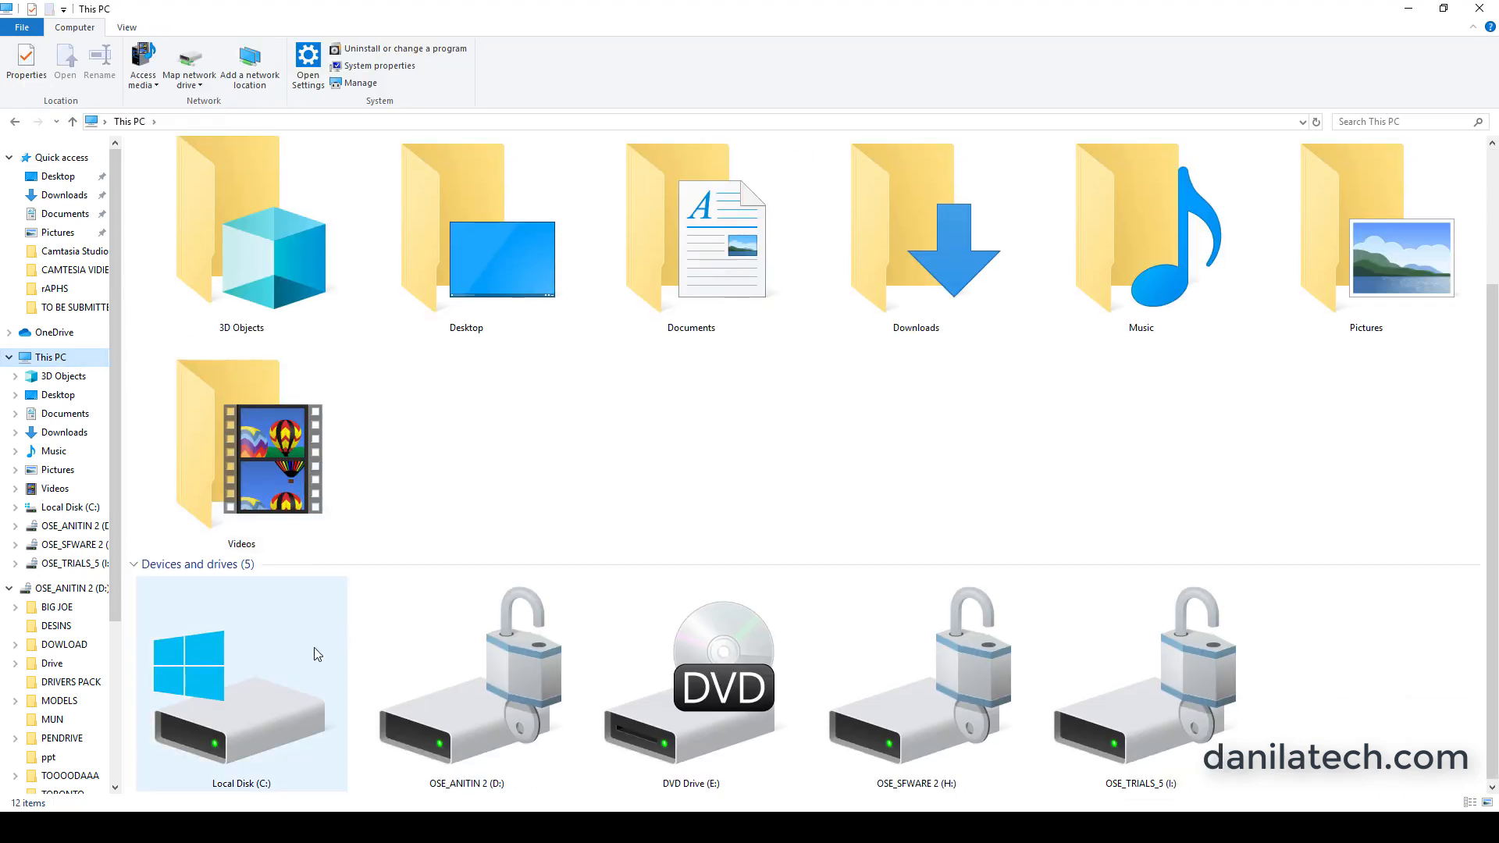
double_click(260, 713)
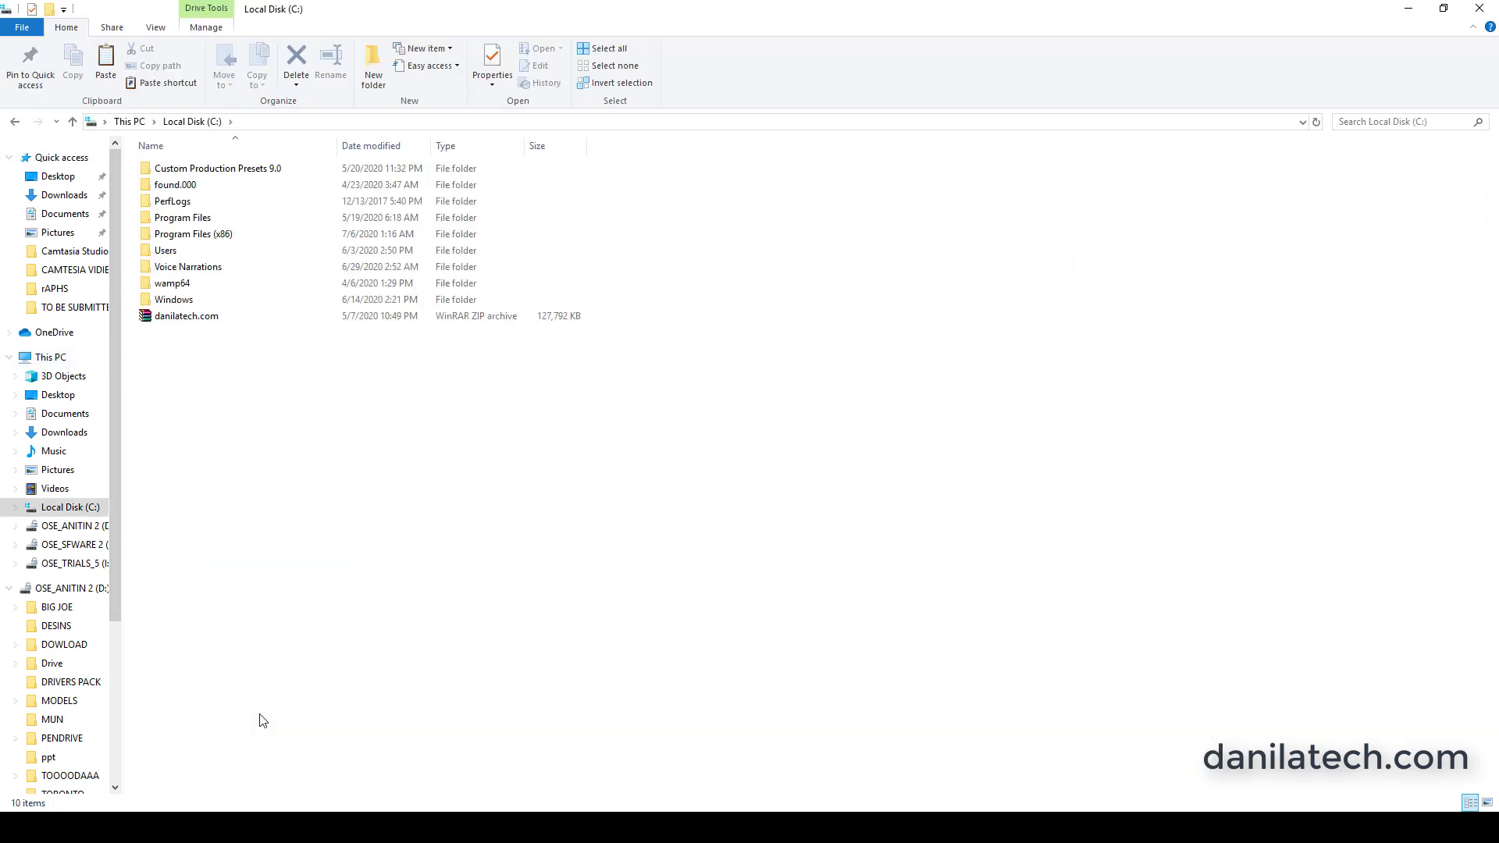
double_click(183, 286)
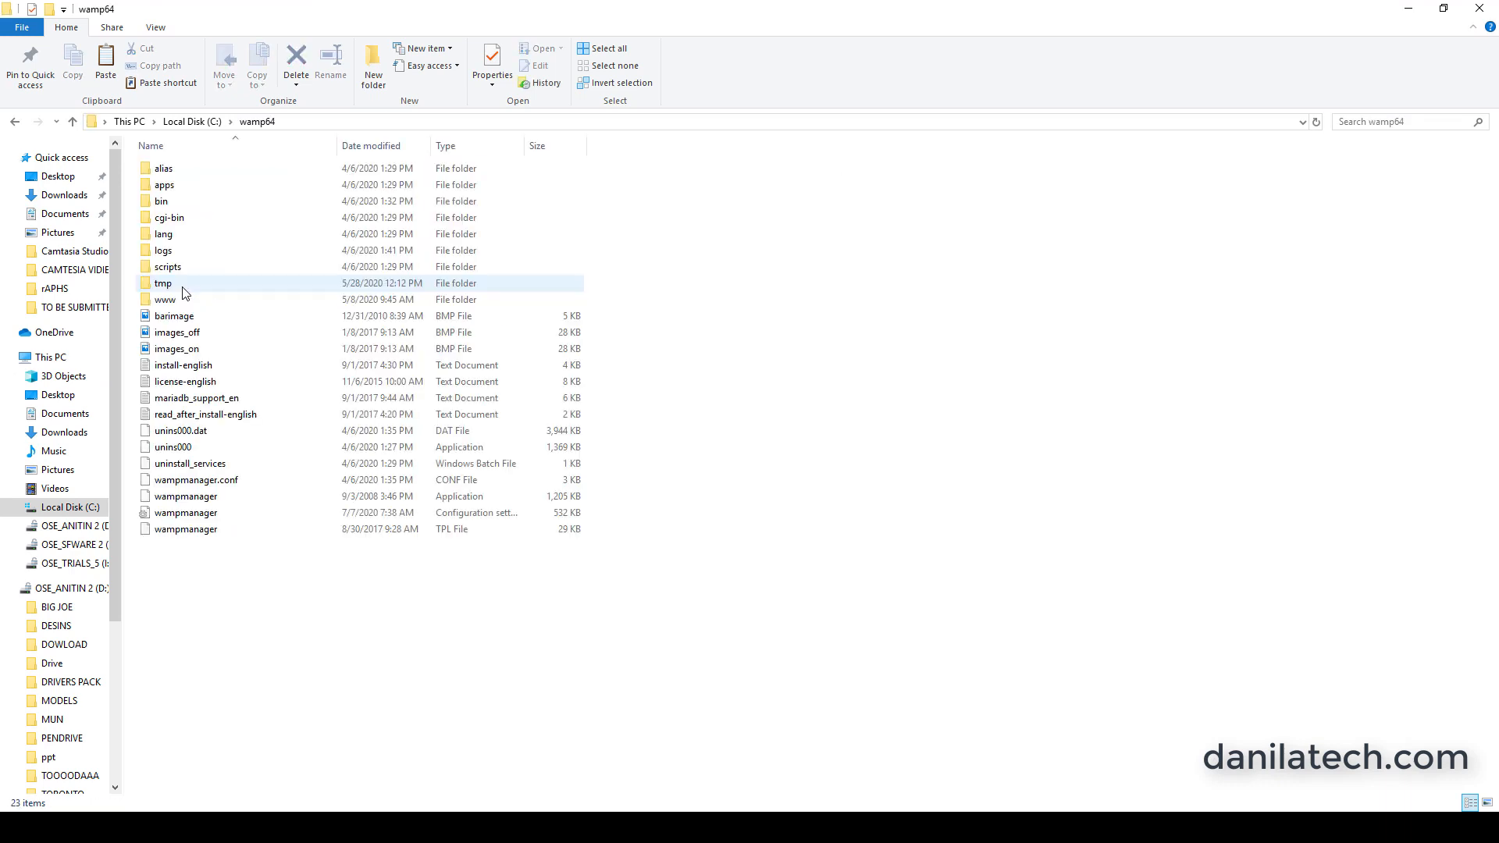
double_click(174, 293)
right_click(358, 572)
left_click(584, 589)
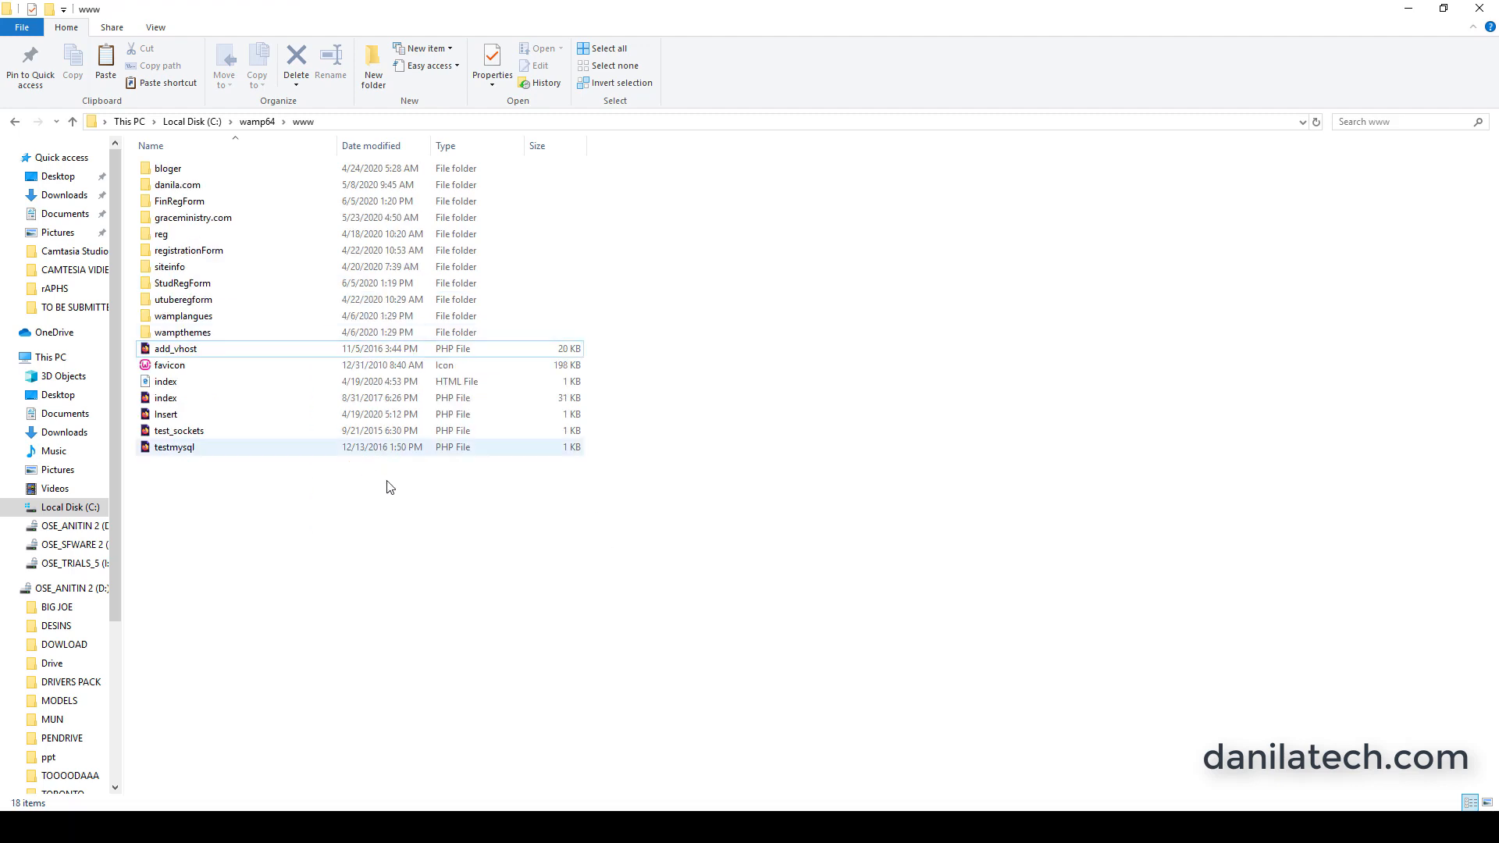
right_click(377, 531)
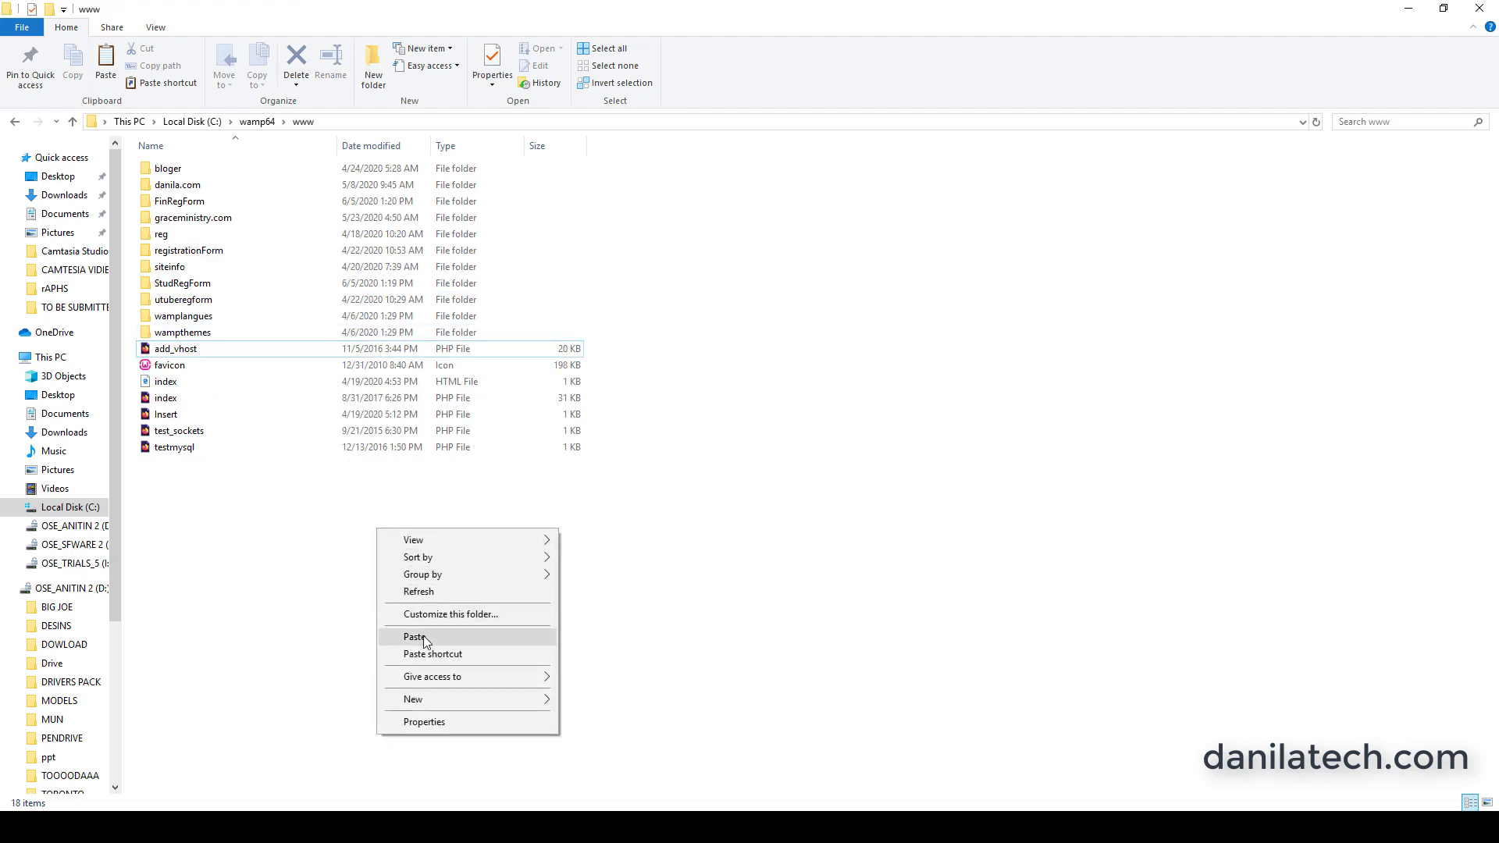
left_click(661, 560)
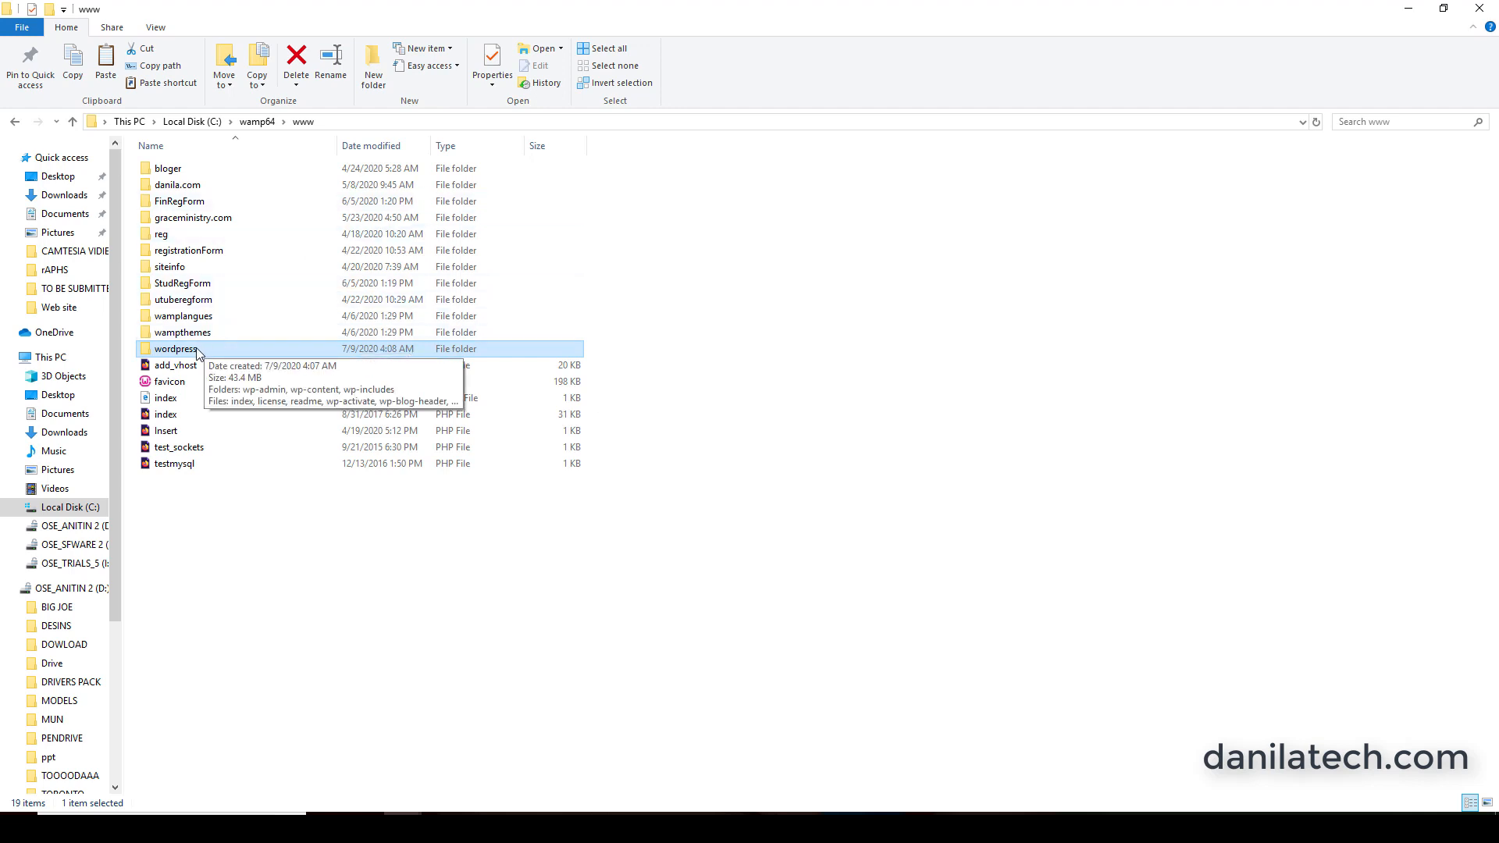
Rename the wordpress folder in the www directory to tutorial.
right_click(188, 353)
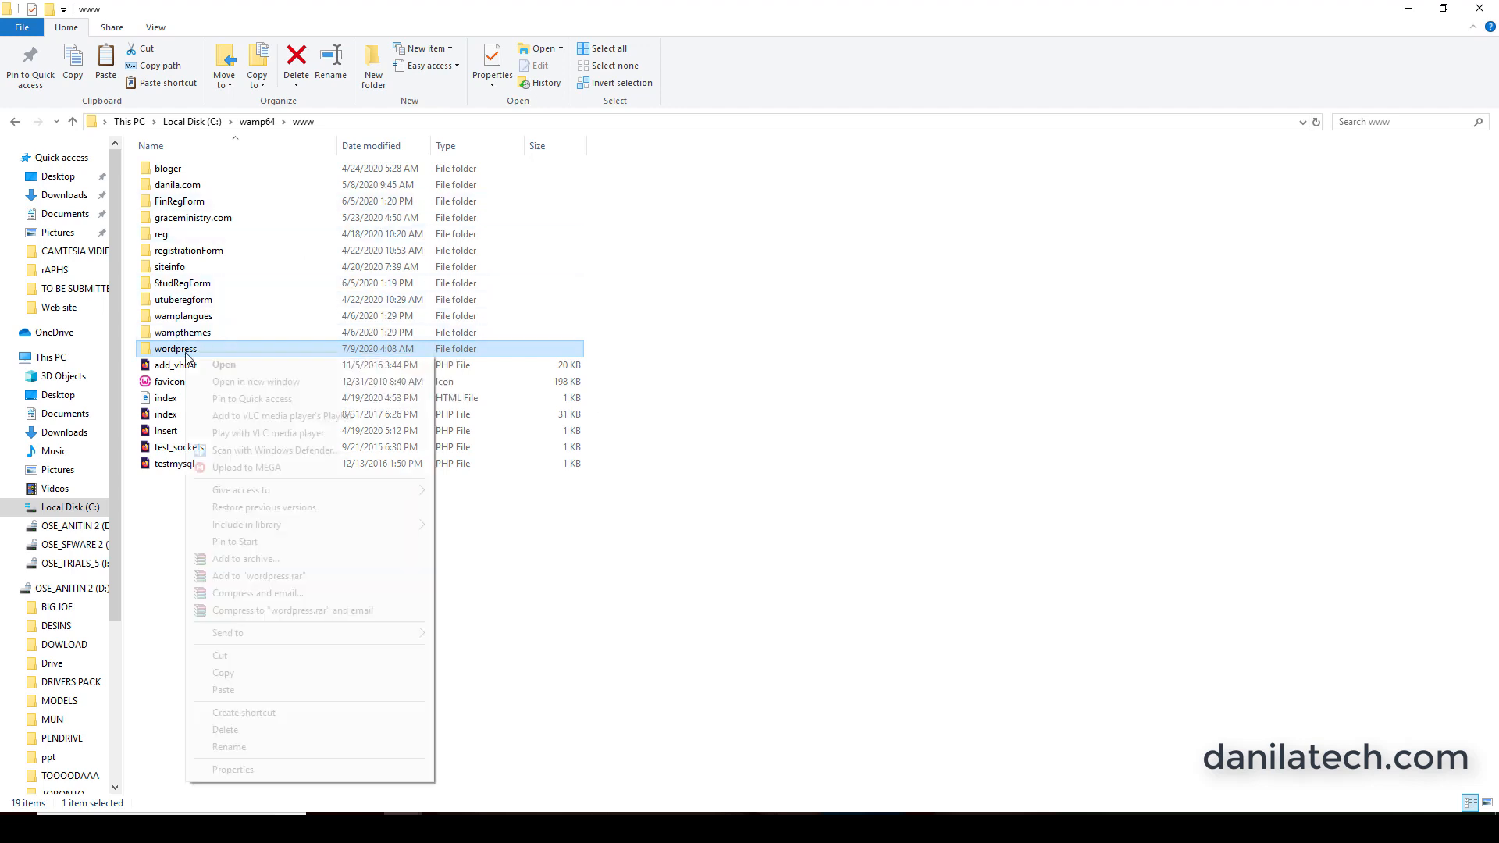
left_click(251, 746)
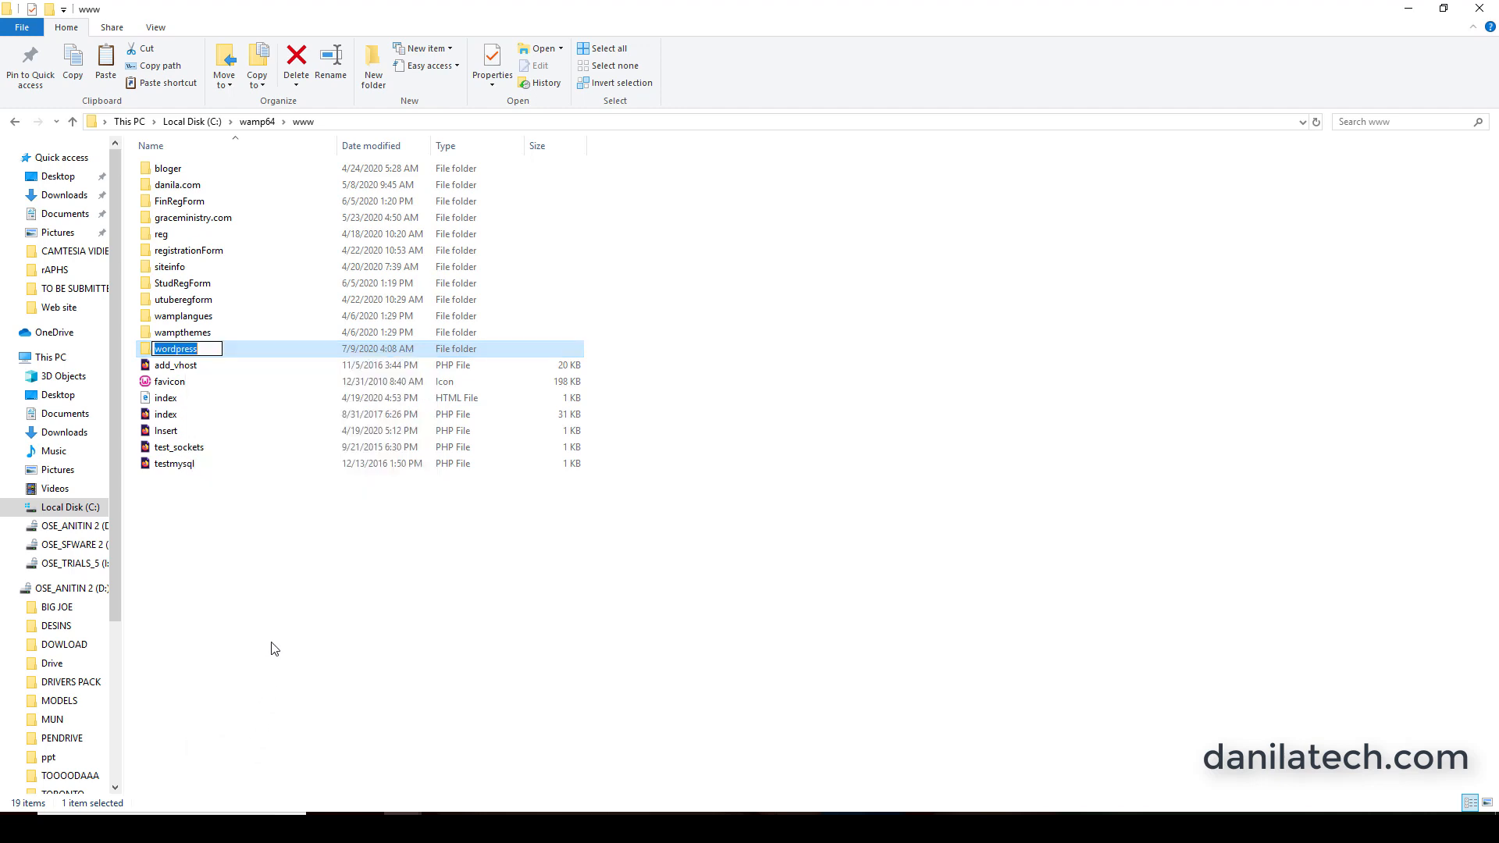
key("BackSpace")
type("tu")
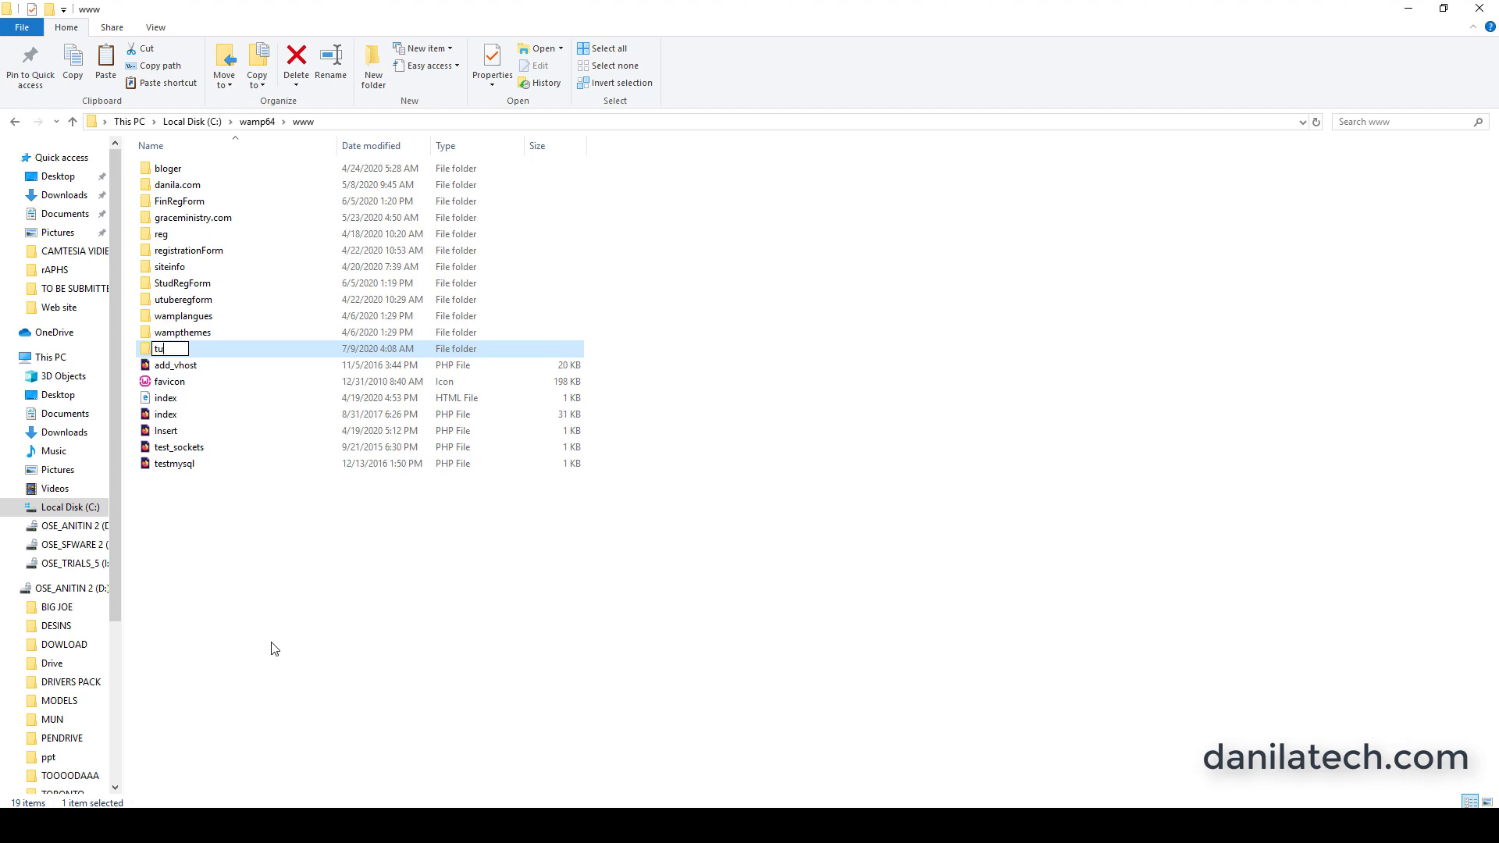
type("torial")
key("Return")
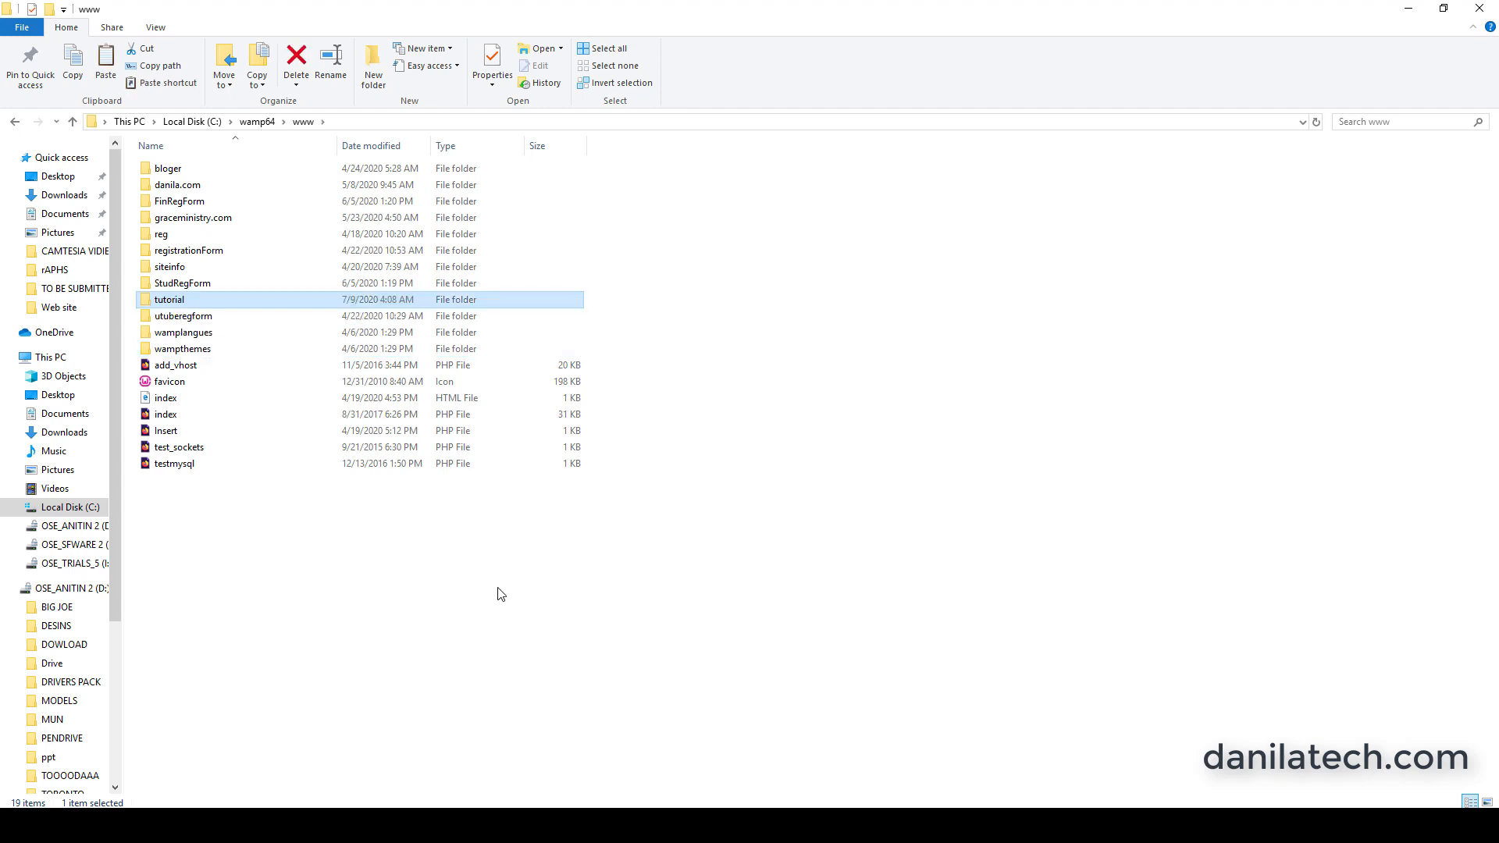
left_click(499, 596)
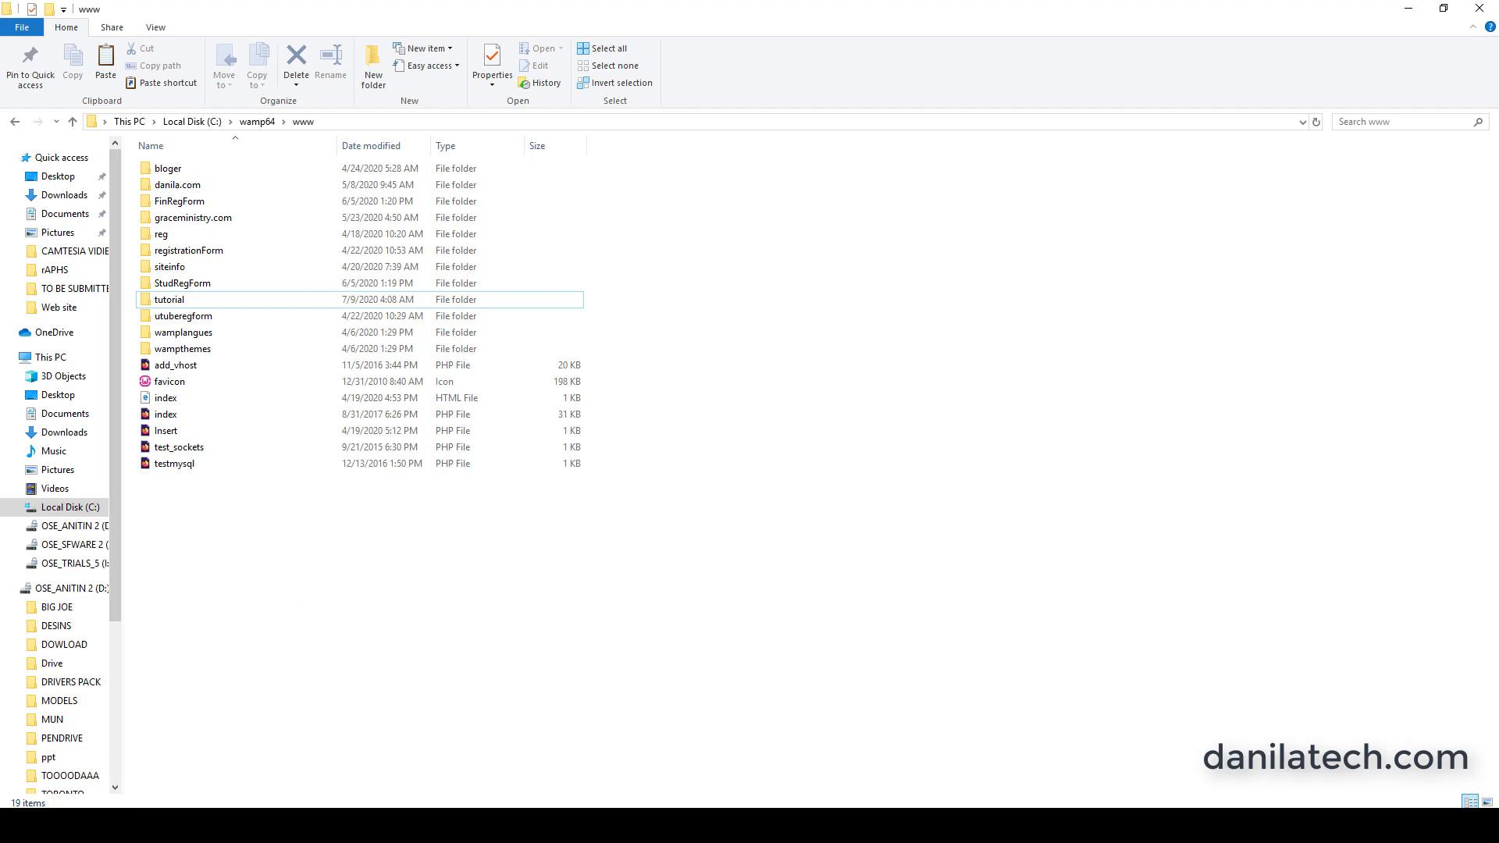
Find Wampserver64 through a Windows search for "wam" and start it.
left_click(172, 826)
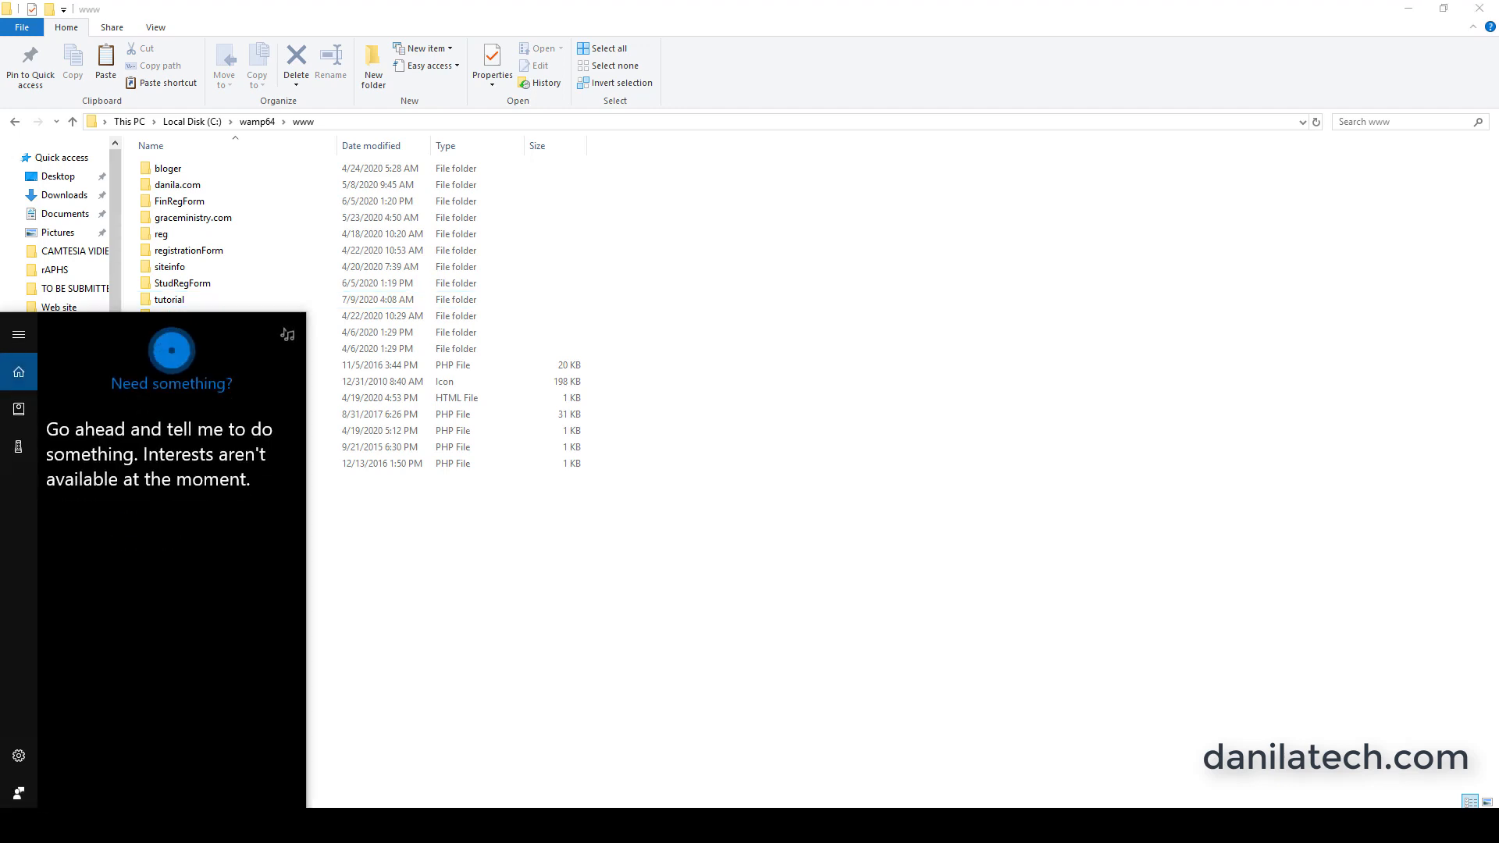
type("wam")
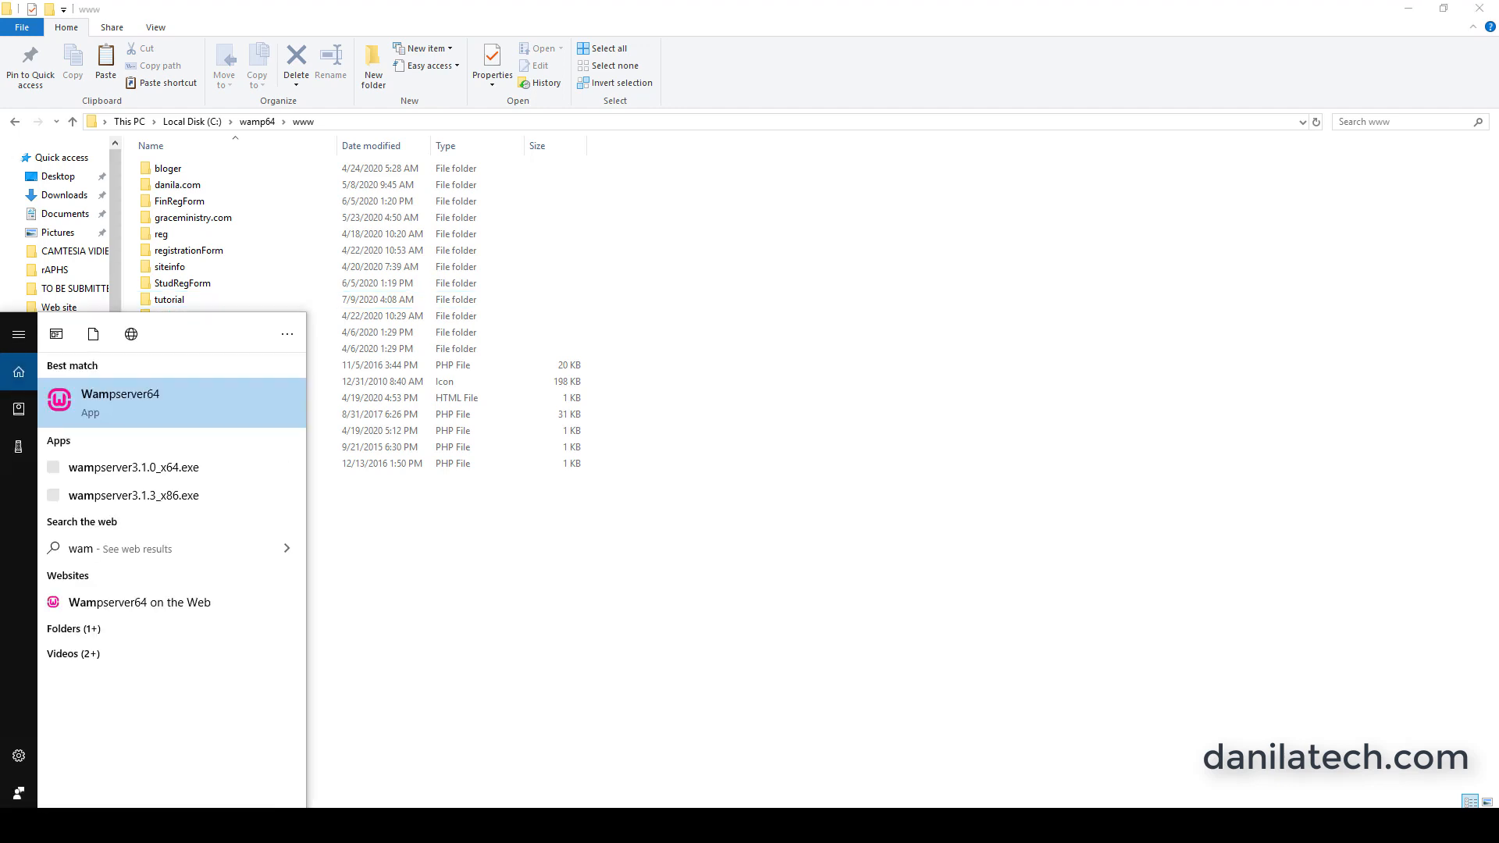
left_click(181, 404)
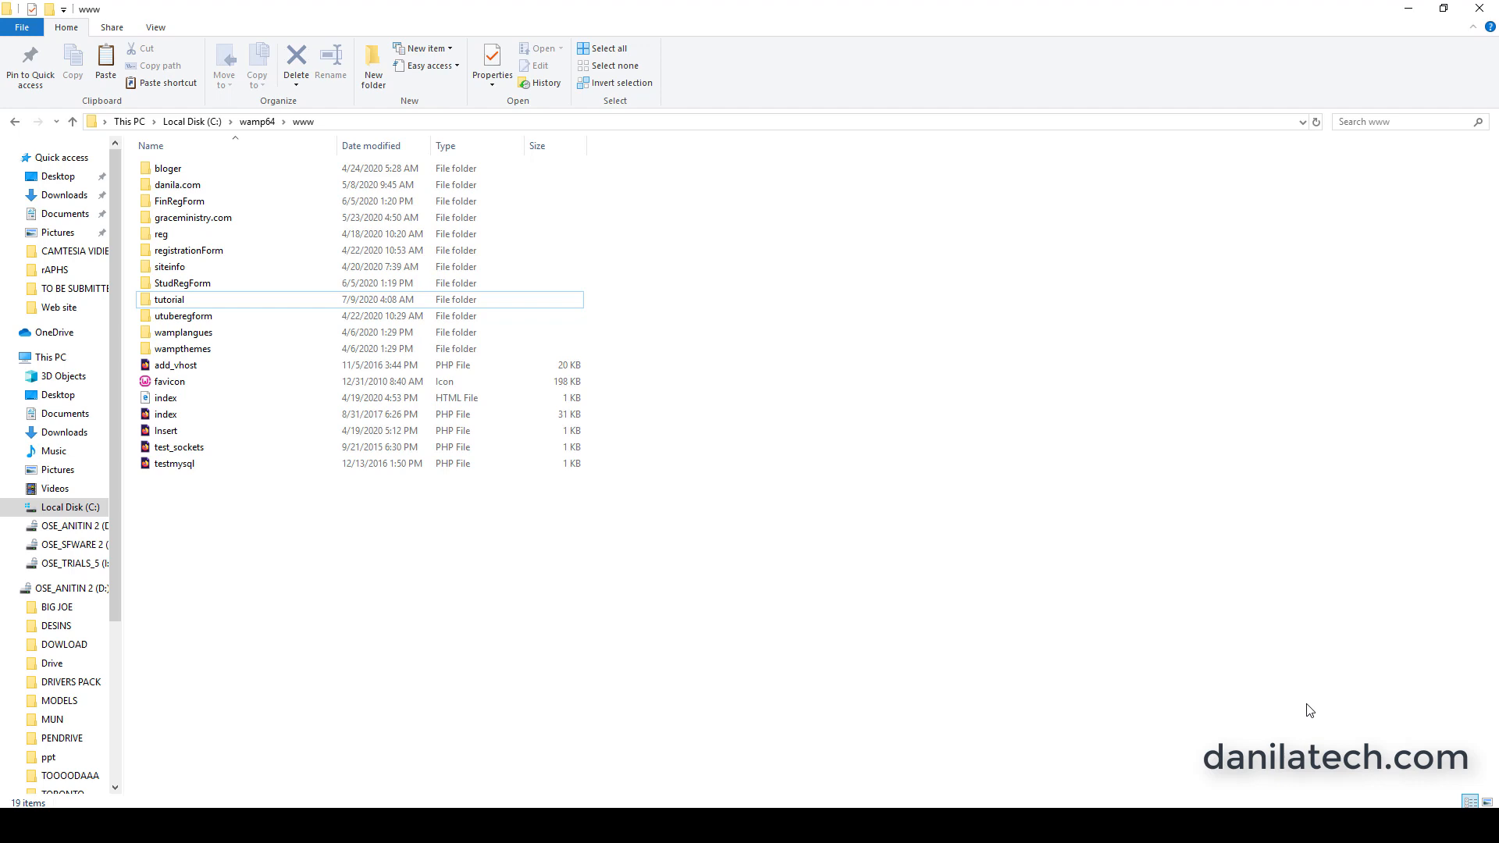
Open phpMyAdmin from the running WampServer and log in to MySQL as root with a blank password.
left_click(1360, 825)
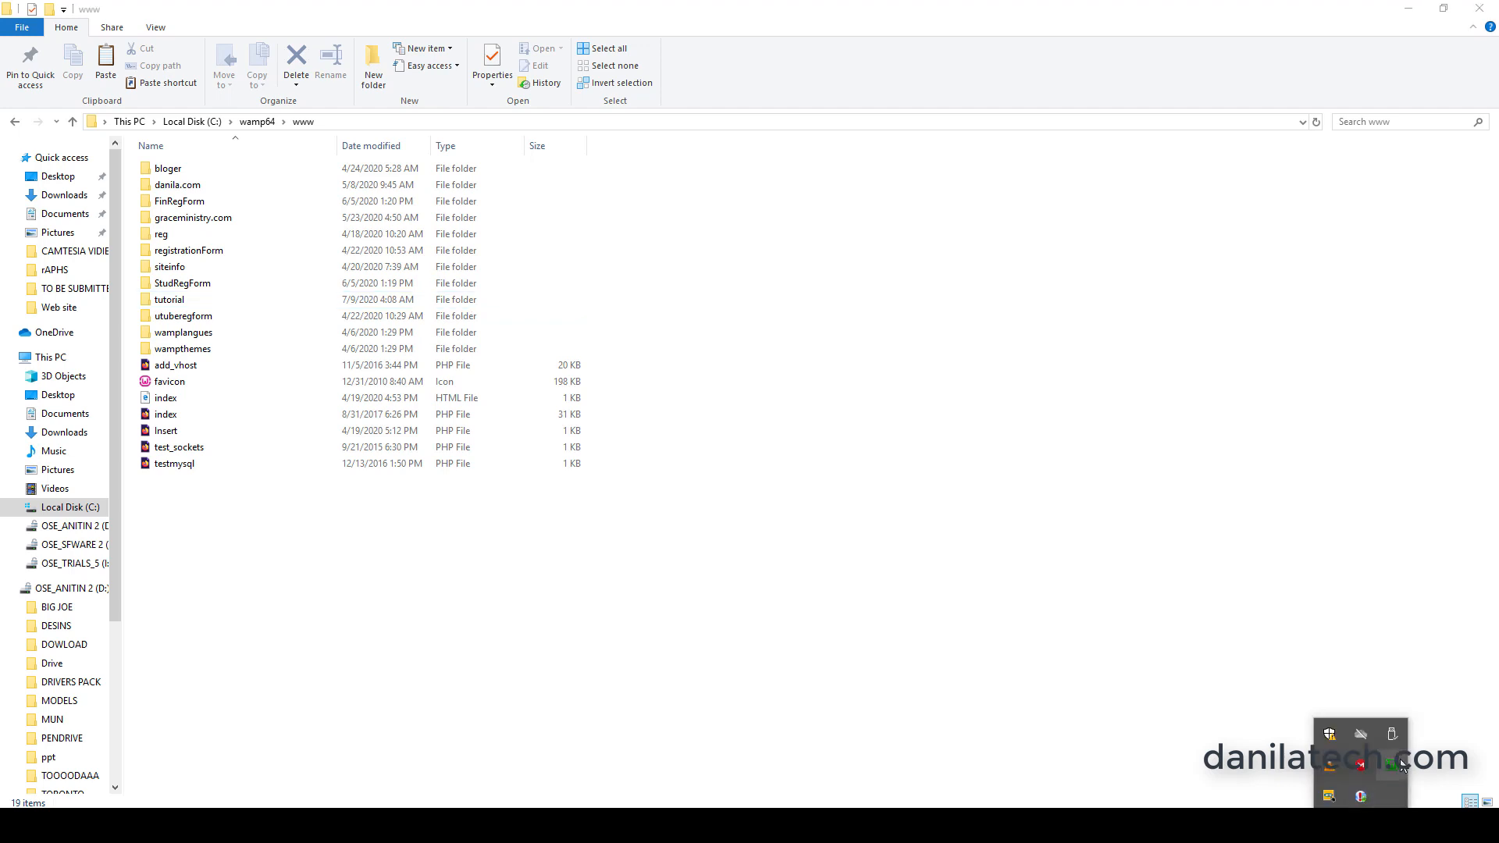
left_click(1394, 766)
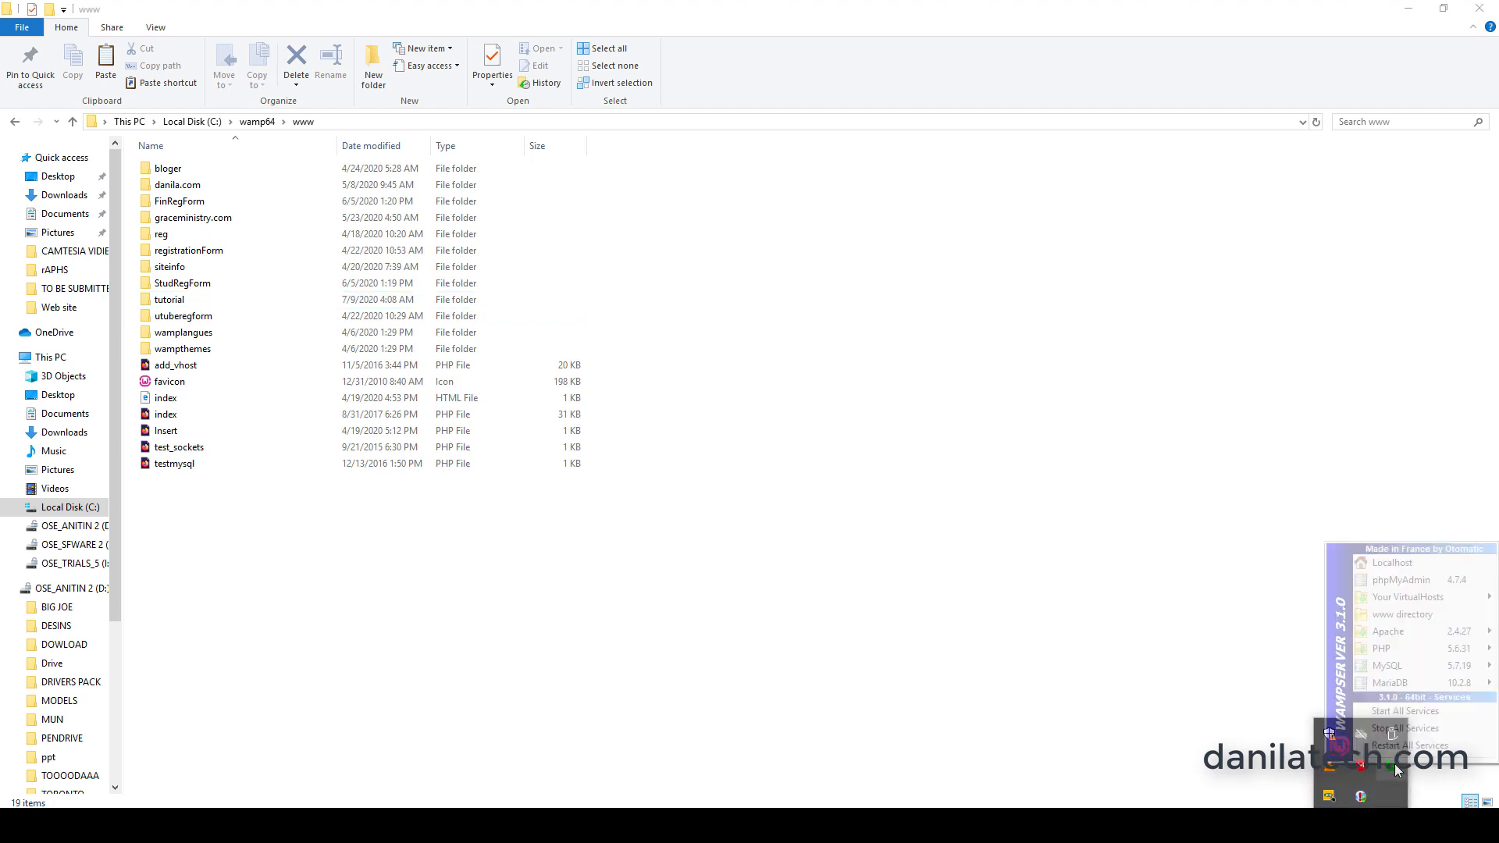
left_click(1396, 584)
left_click(761, 348)
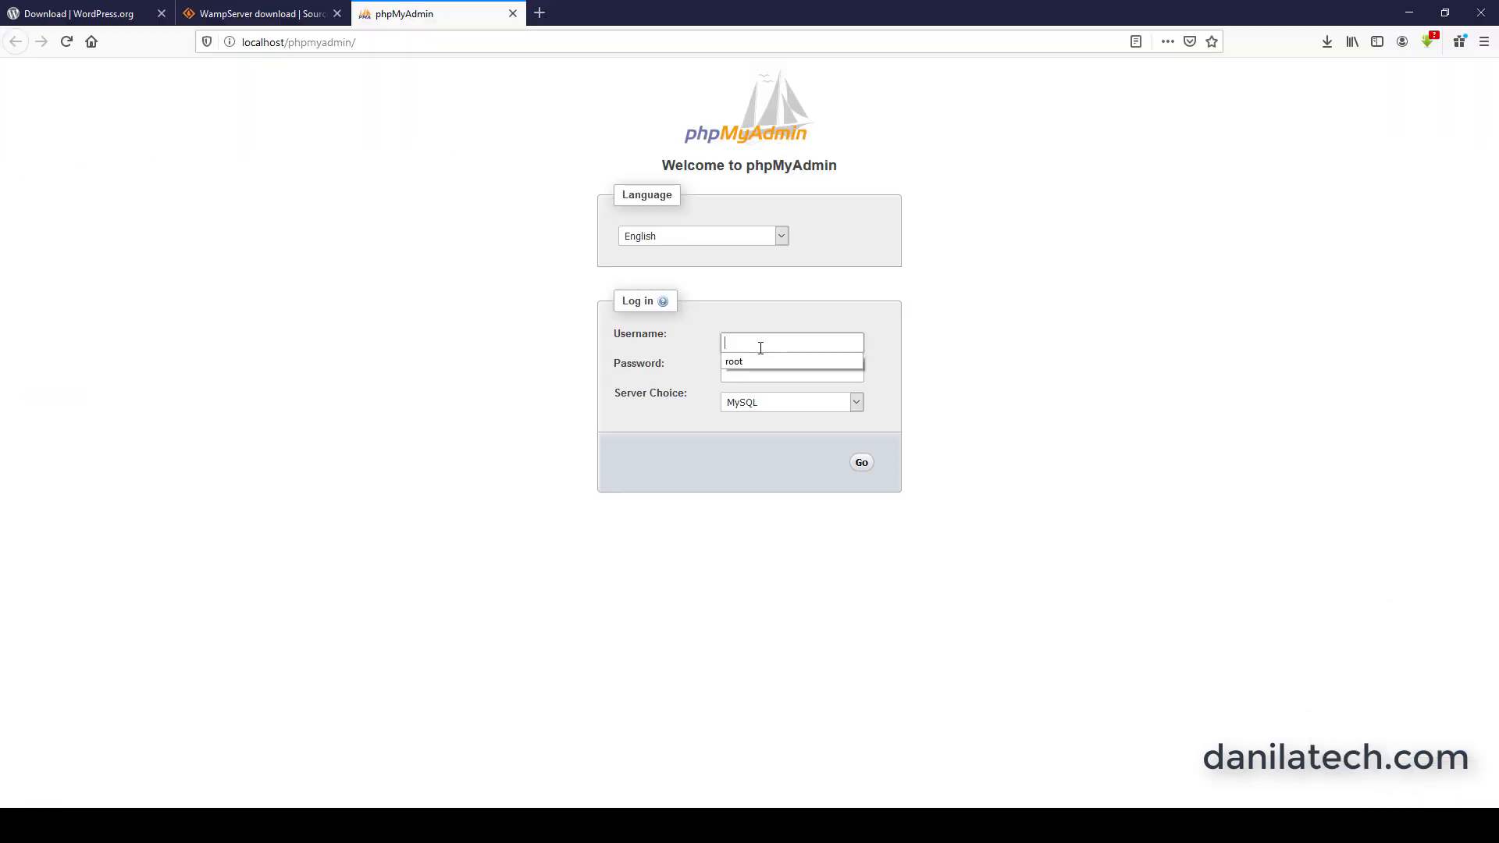
left_click(749, 362)
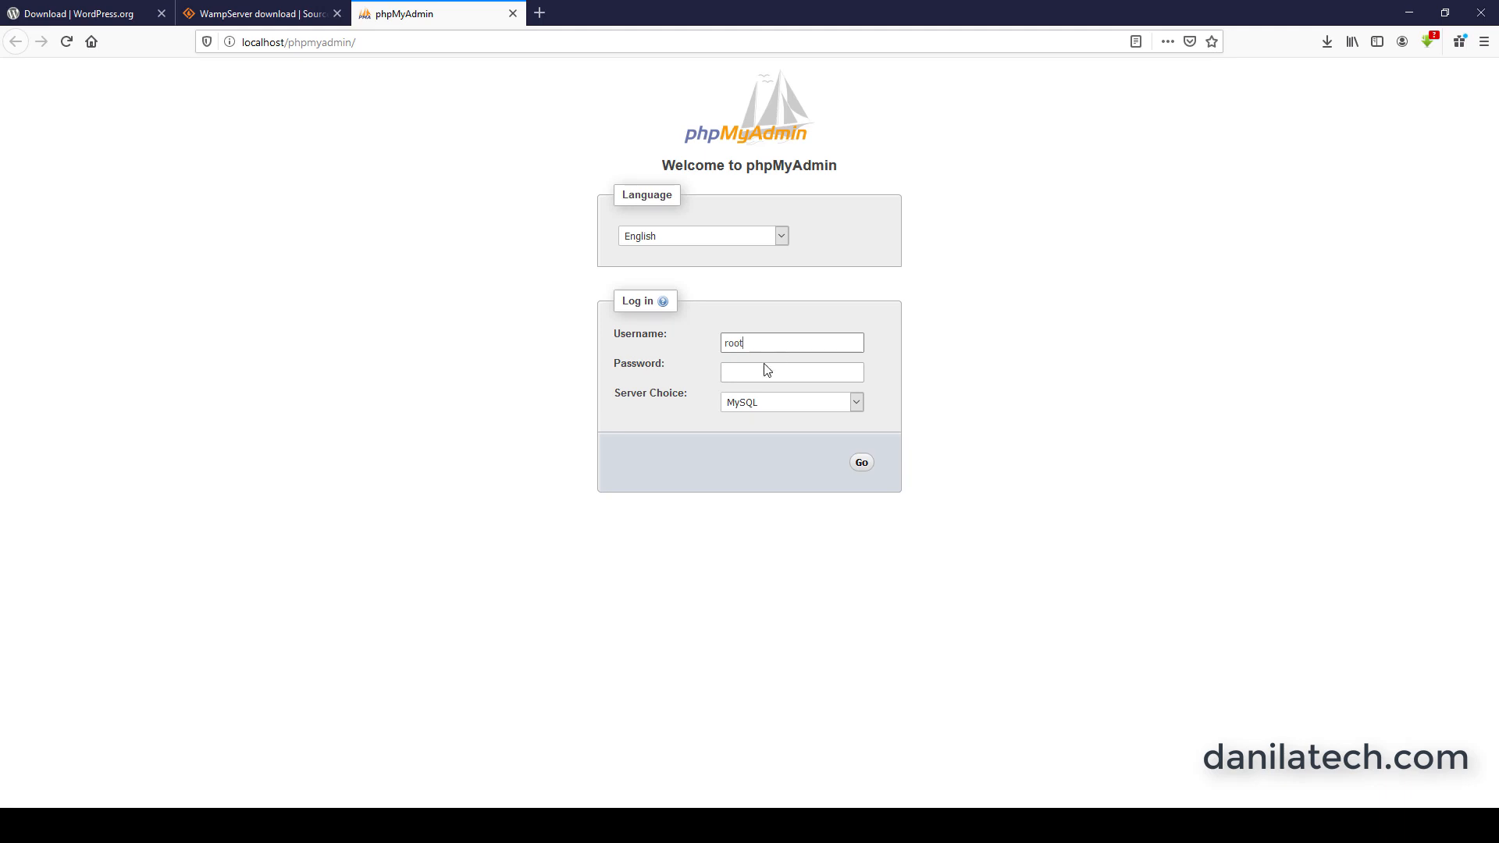
left_click(862, 464)
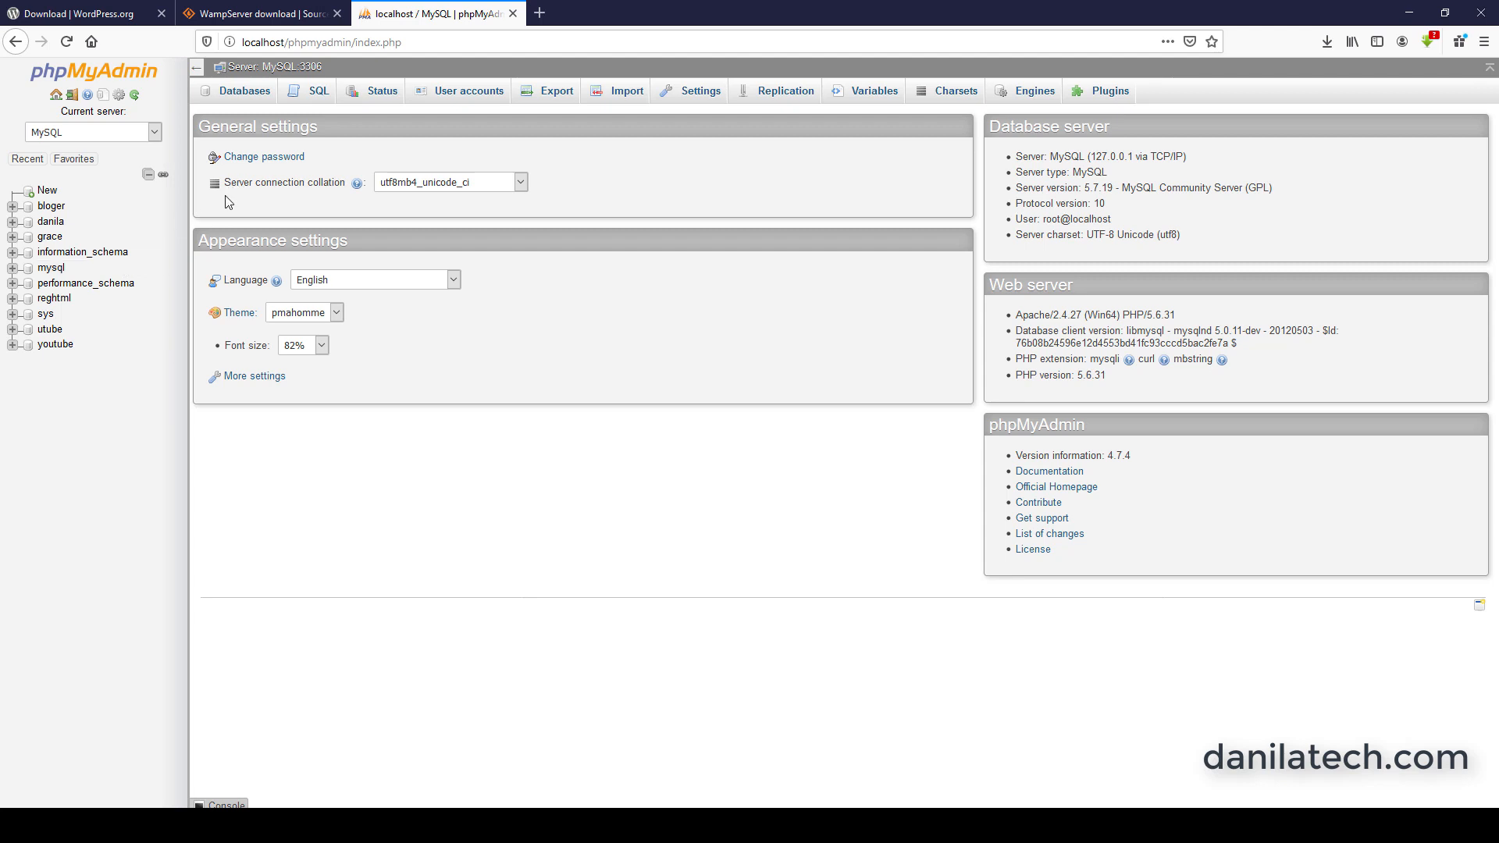
Create a new MySQL database named tutrial_database in phpMyAdmin.
left_click(245, 92)
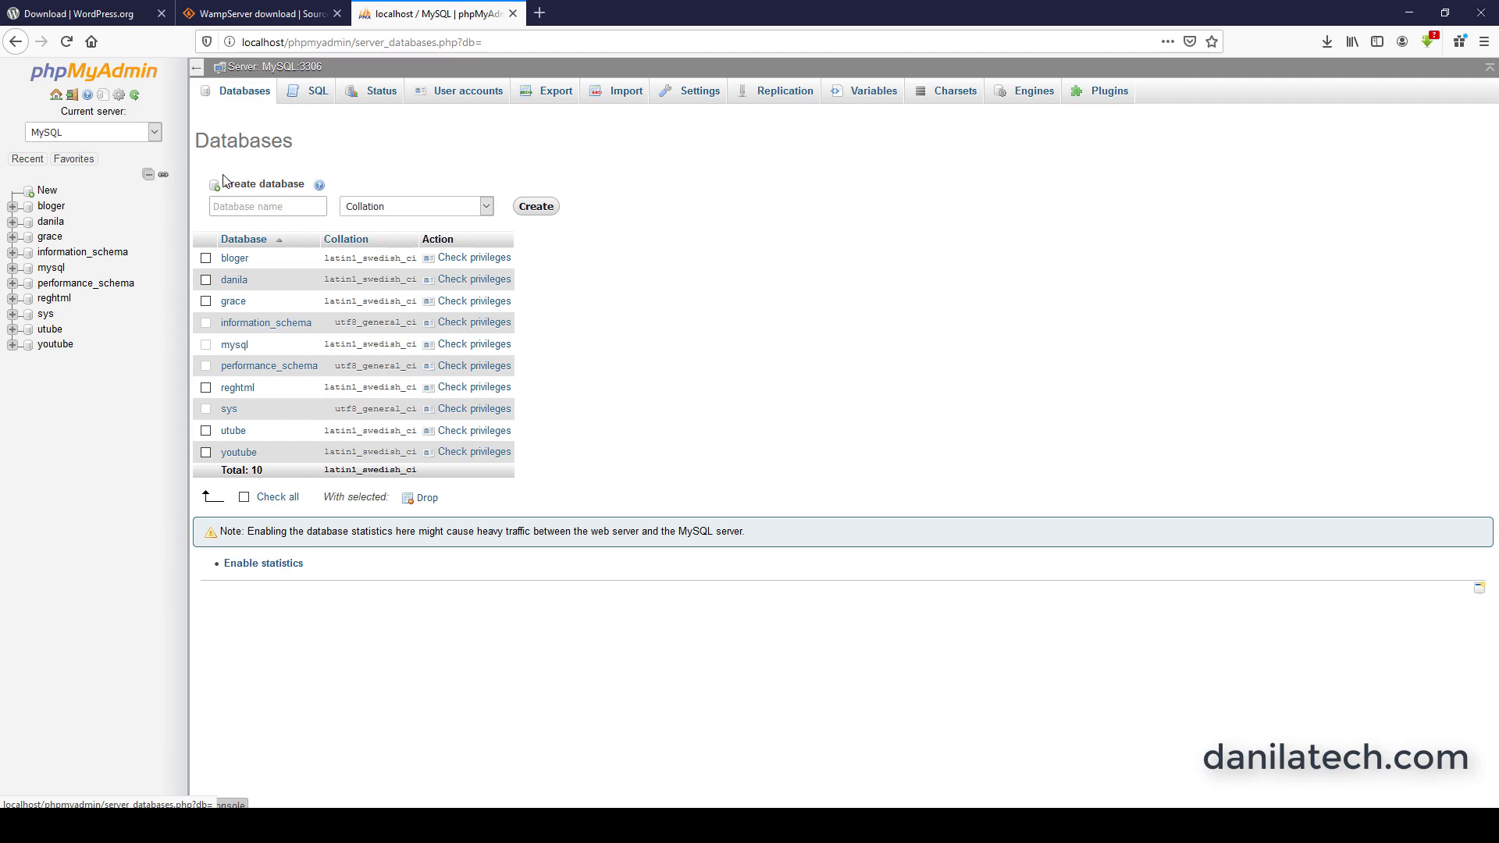
left_click(275, 208)
type("tutrial")
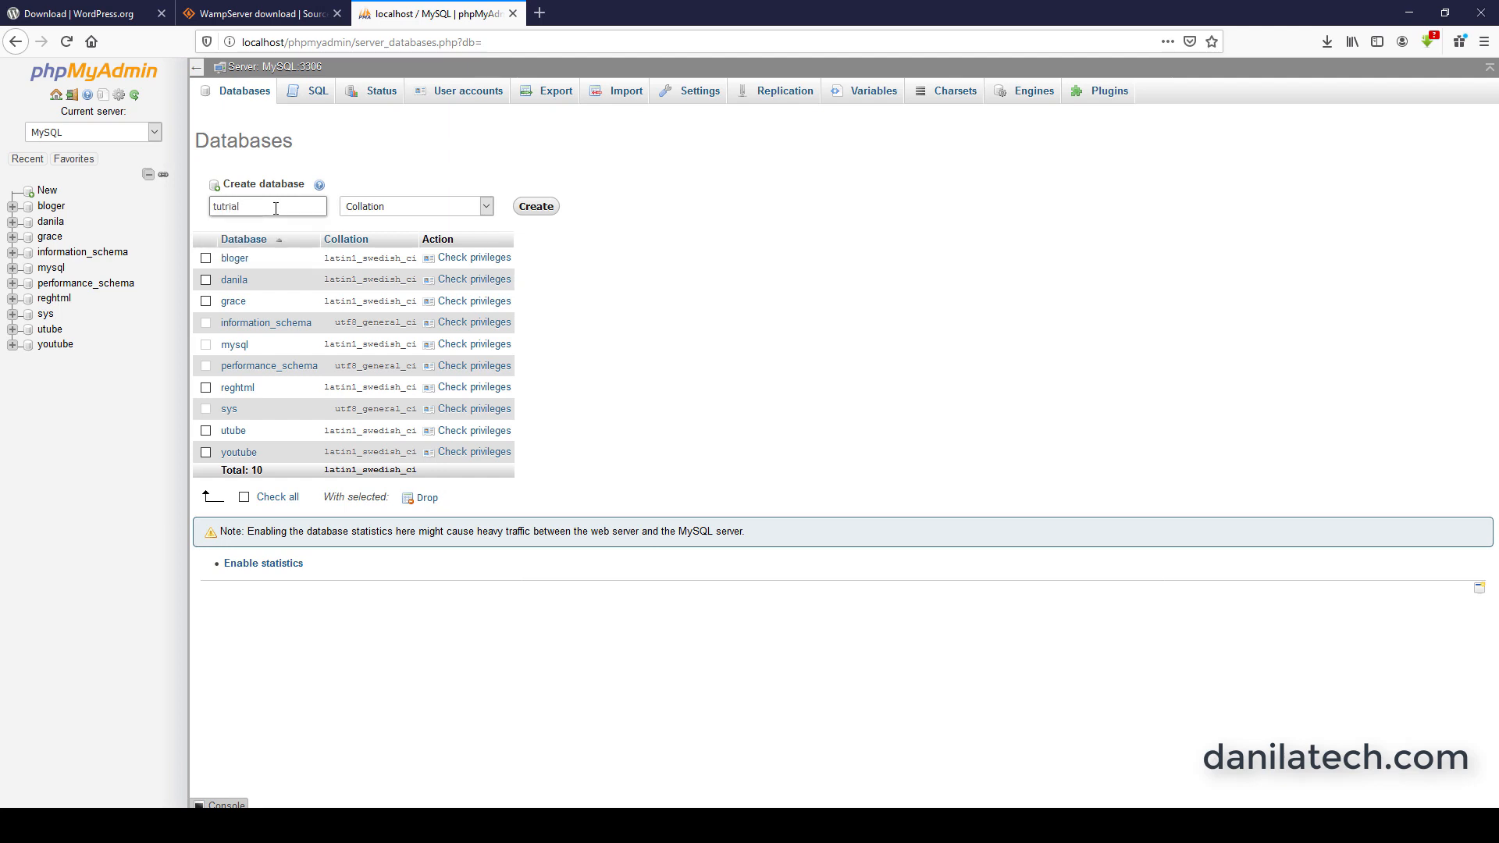
type("_databaser")
left_click(539, 208)
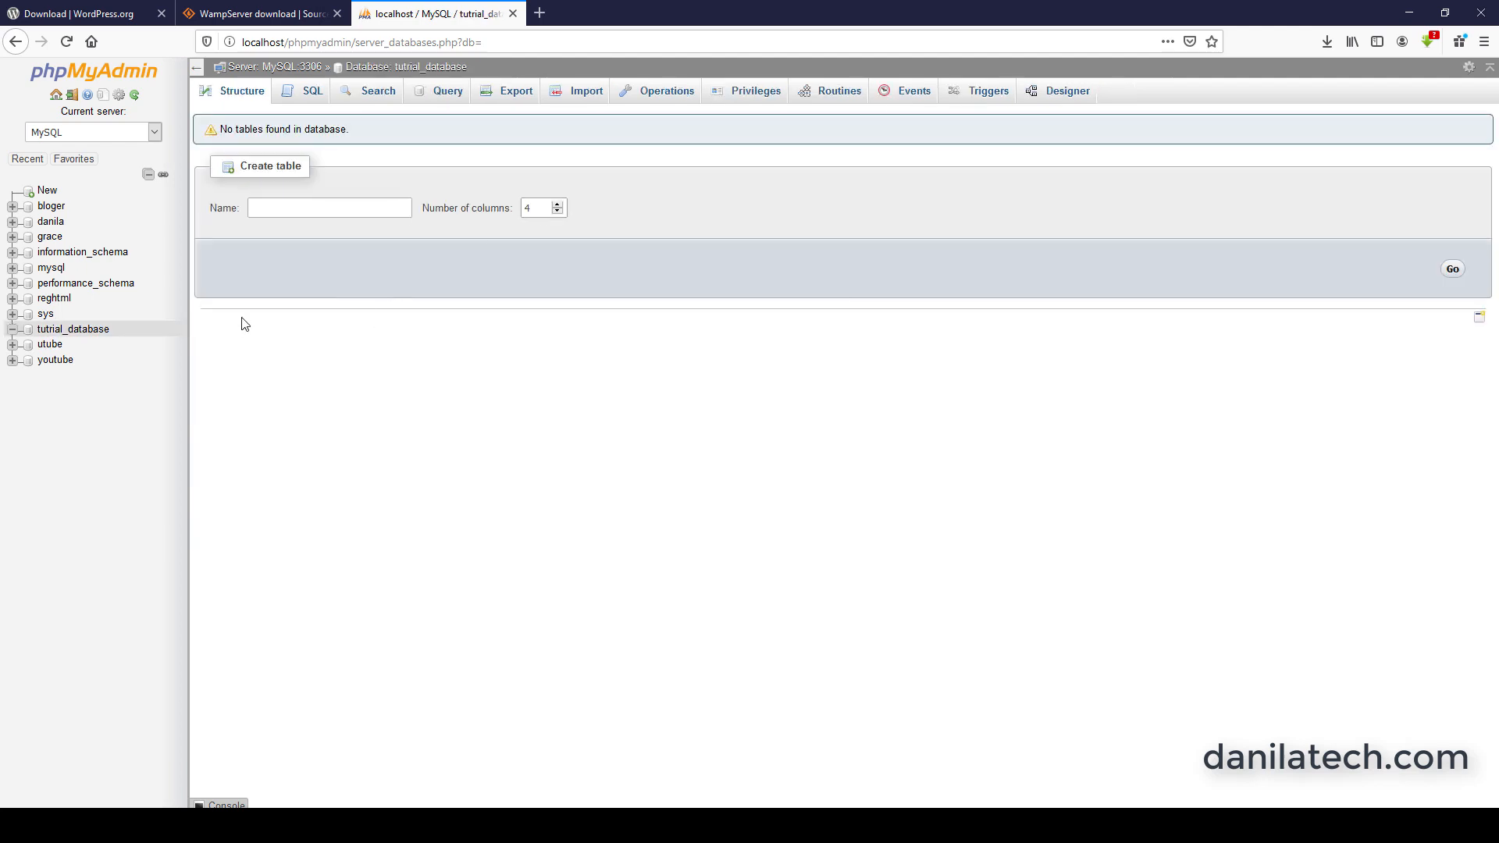
left_click(98, 336)
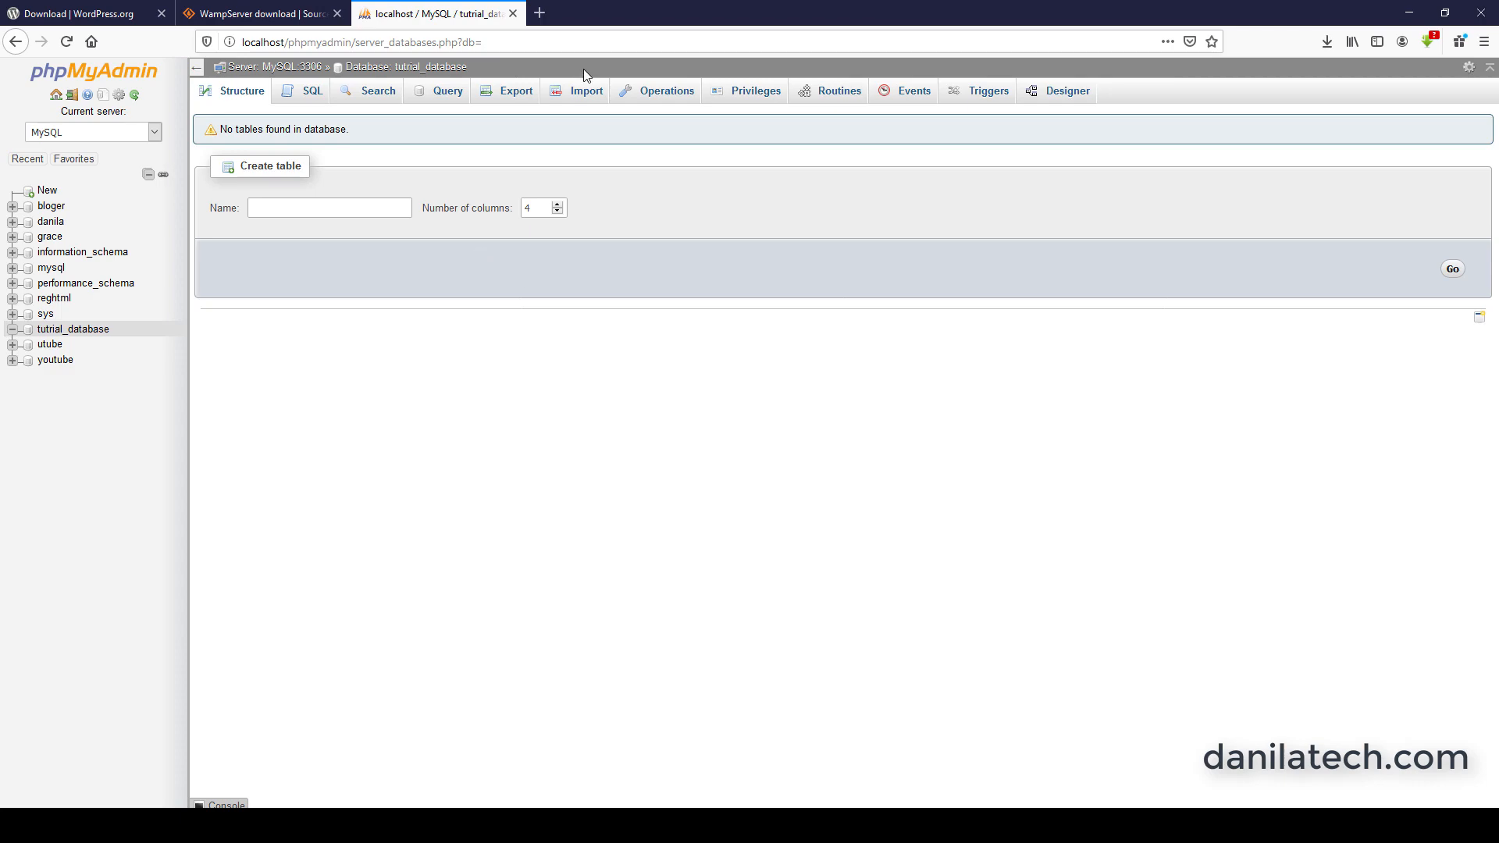
Load localhost/tutorial/ in a new browser tab and proceed to the WordPress database connection form.
left_click(540, 13)
left_click(424, 43)
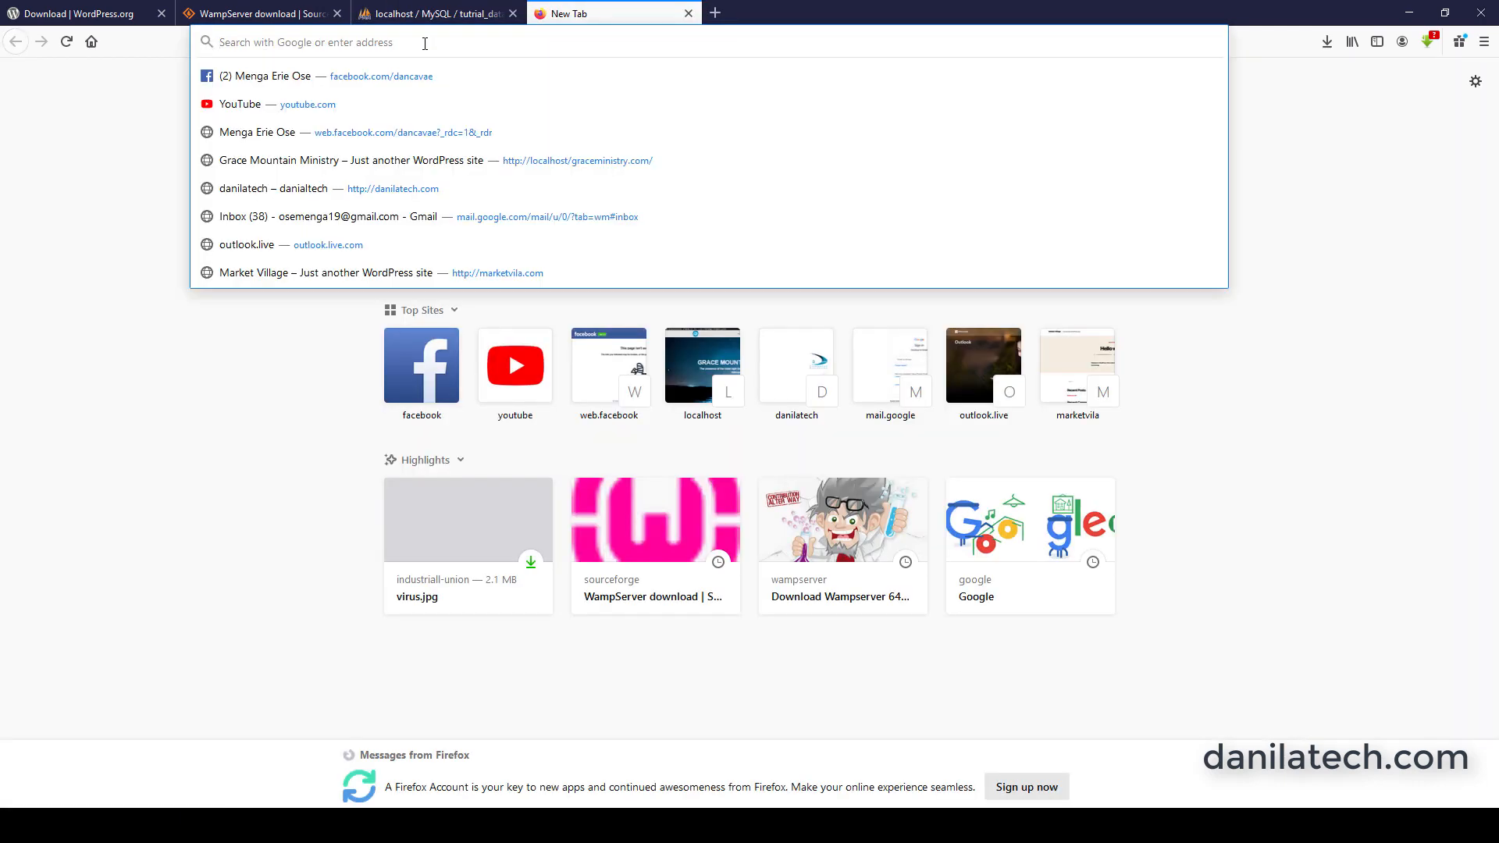
type("localhost/")
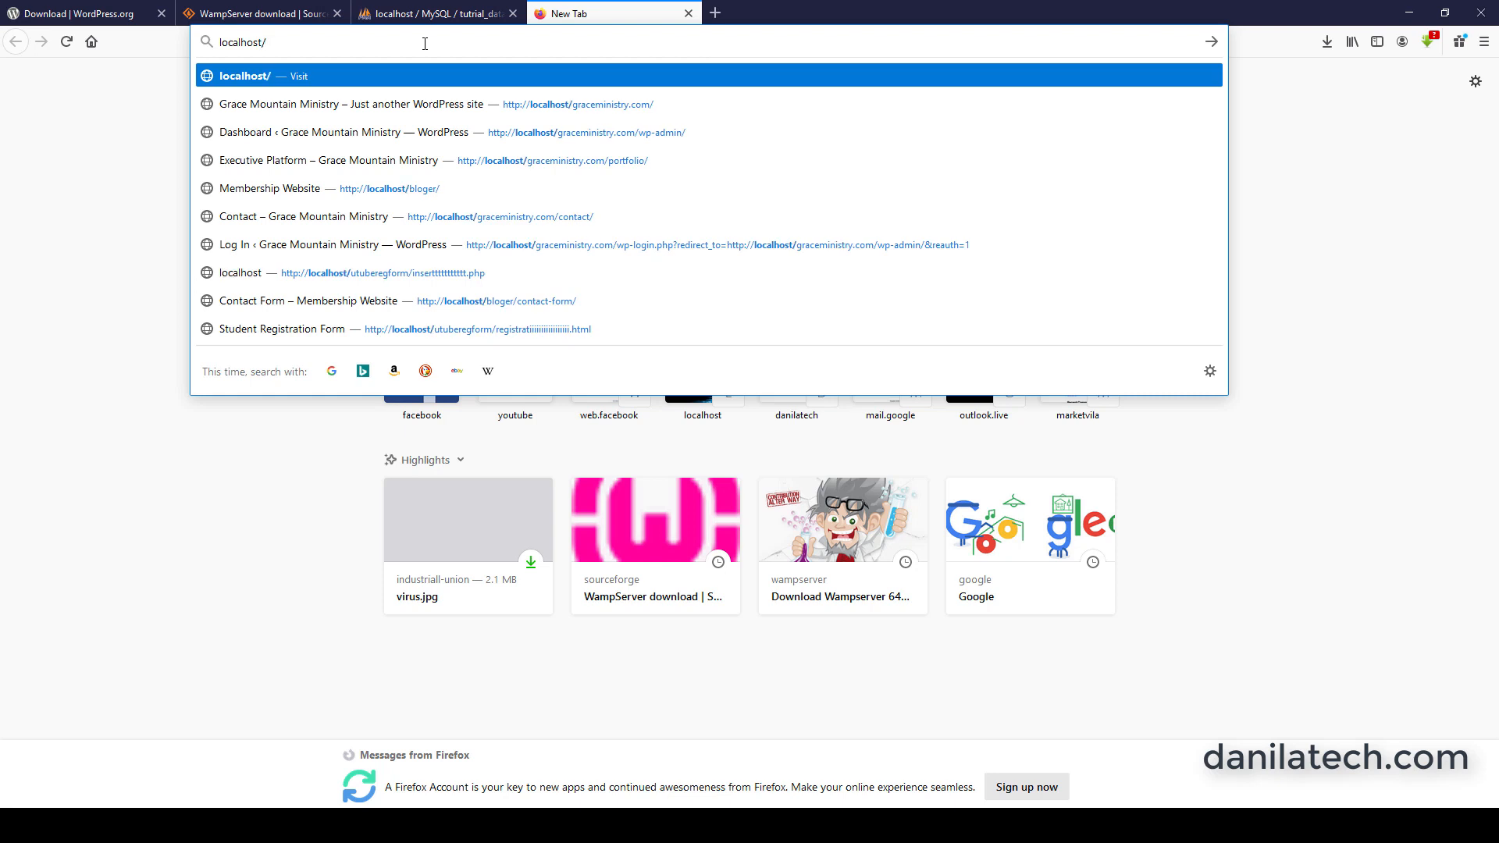
type("tutorial")
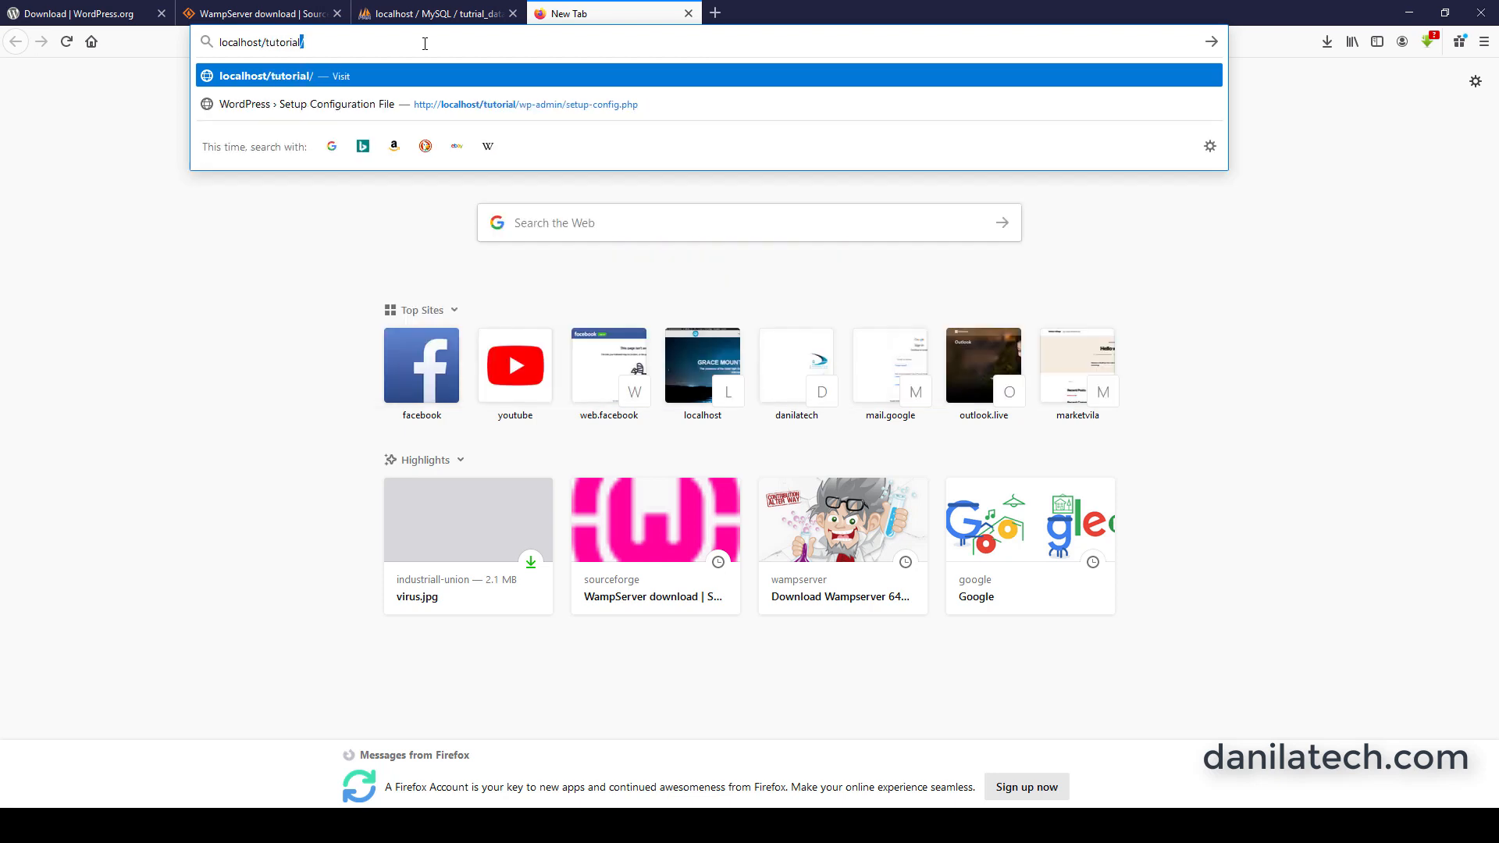
type("/")
key("Return")
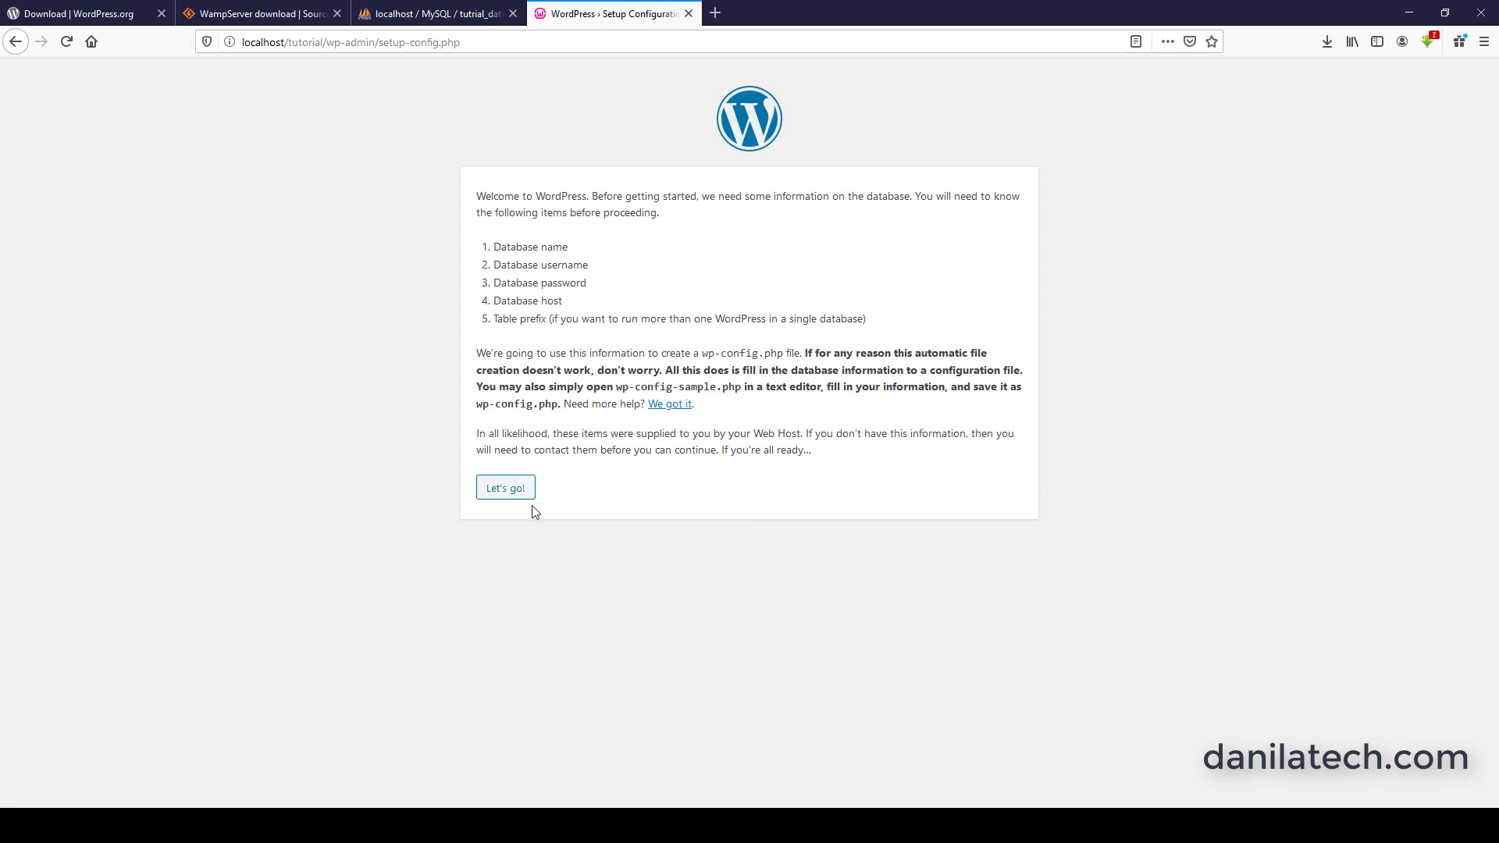
left_click(523, 495)
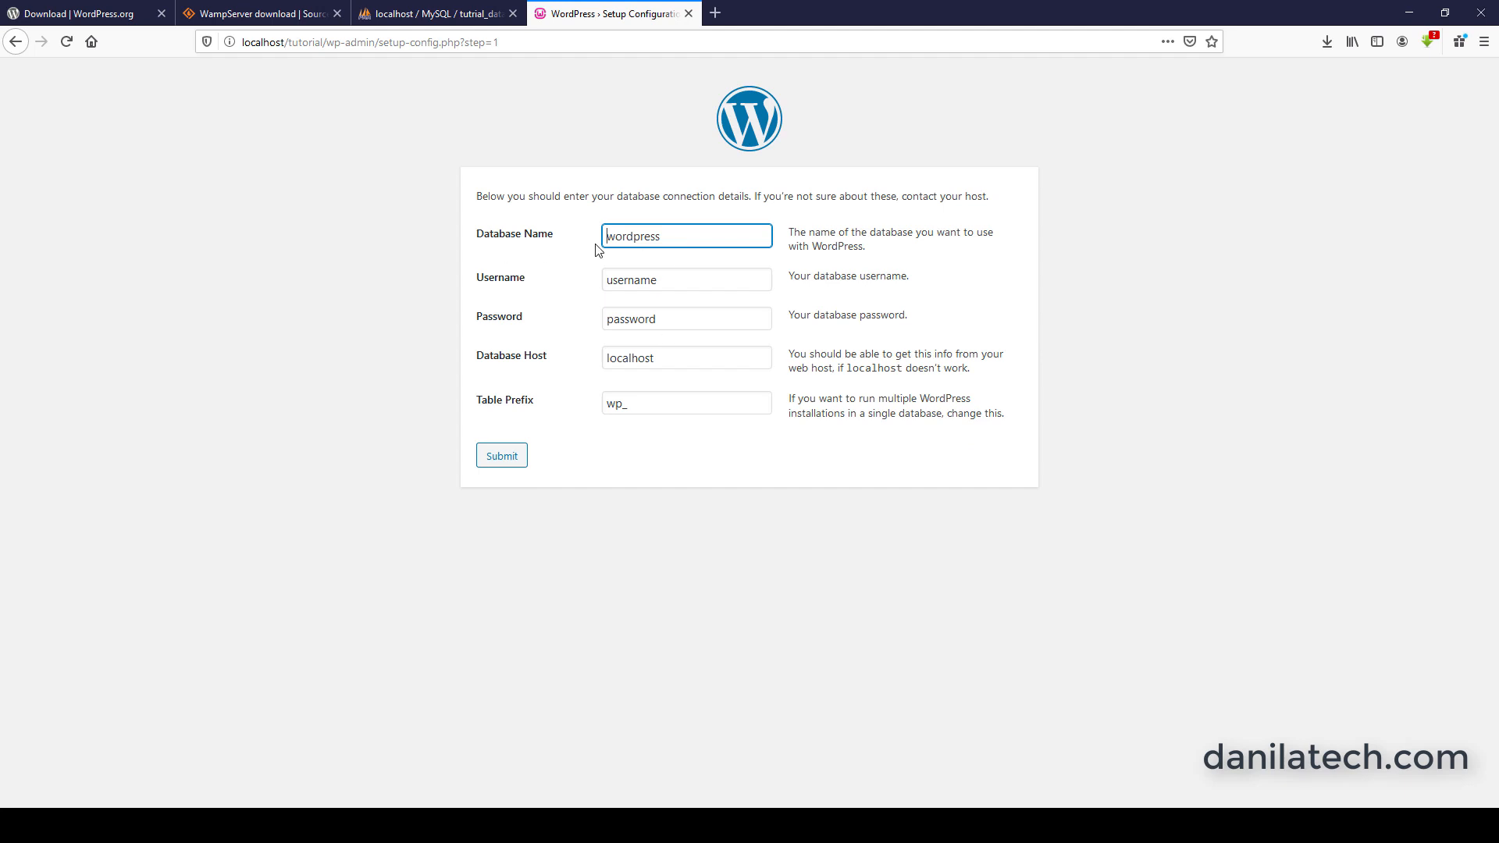
Copy the name tutrial_database from phpMyAdmin and enter it as the Database Name in the WordPress setup form.
left_click(468, 15)
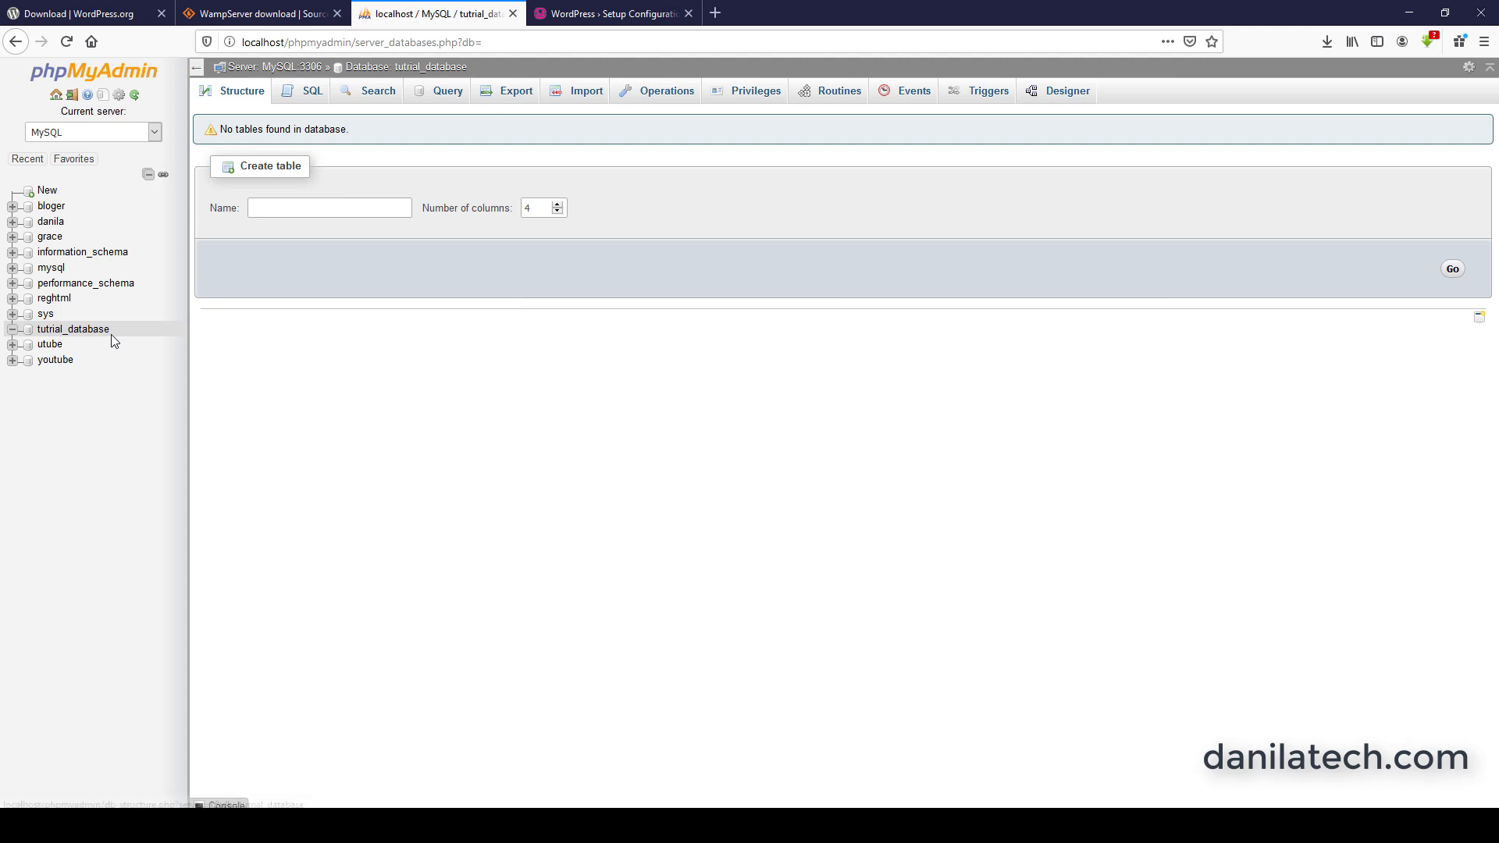
left_click_drag(114, 335, 37, 340)
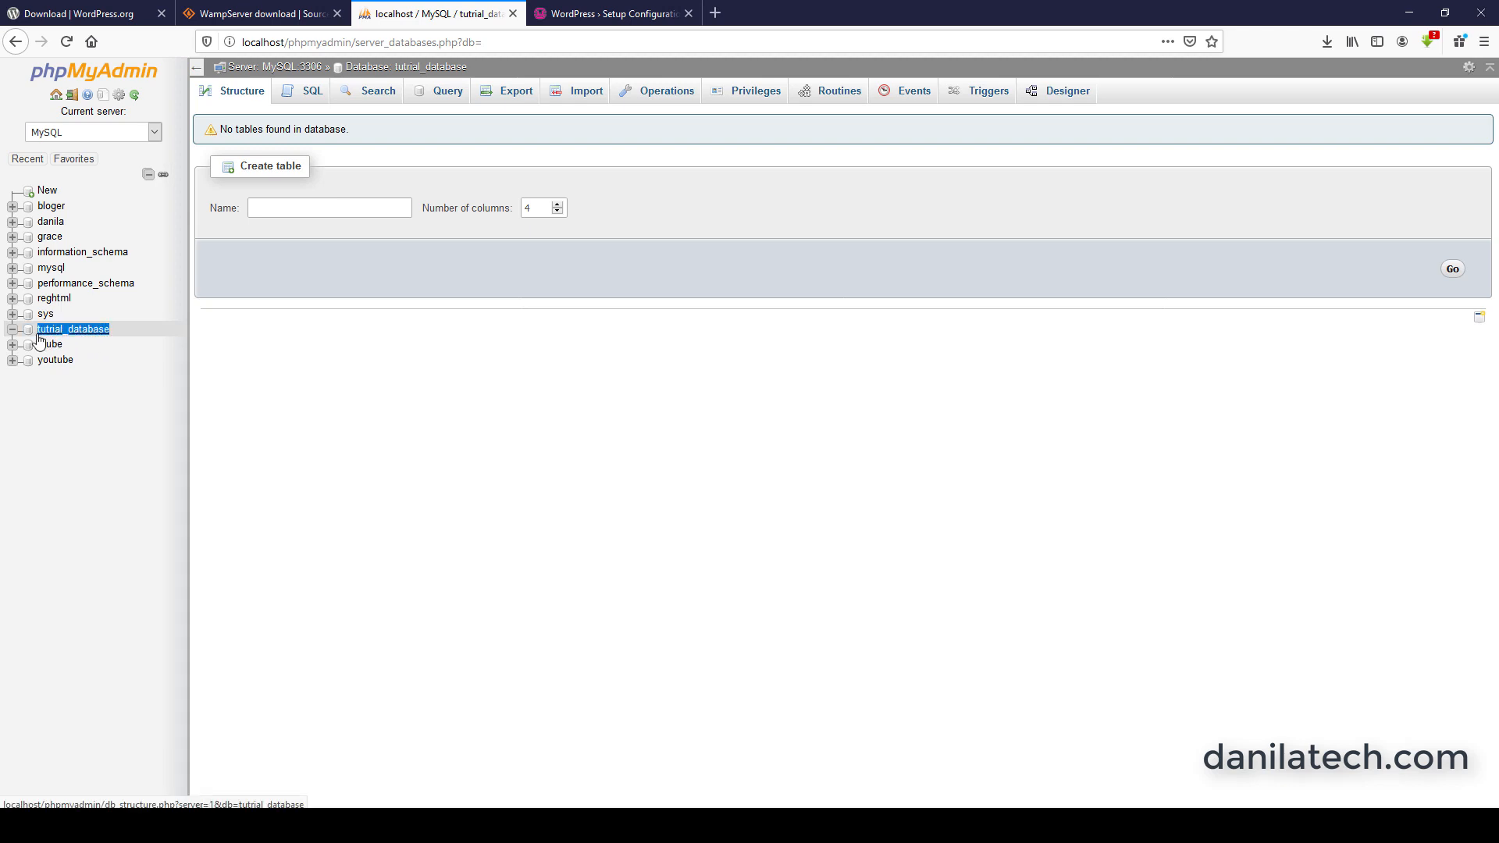
right_click(61, 338)
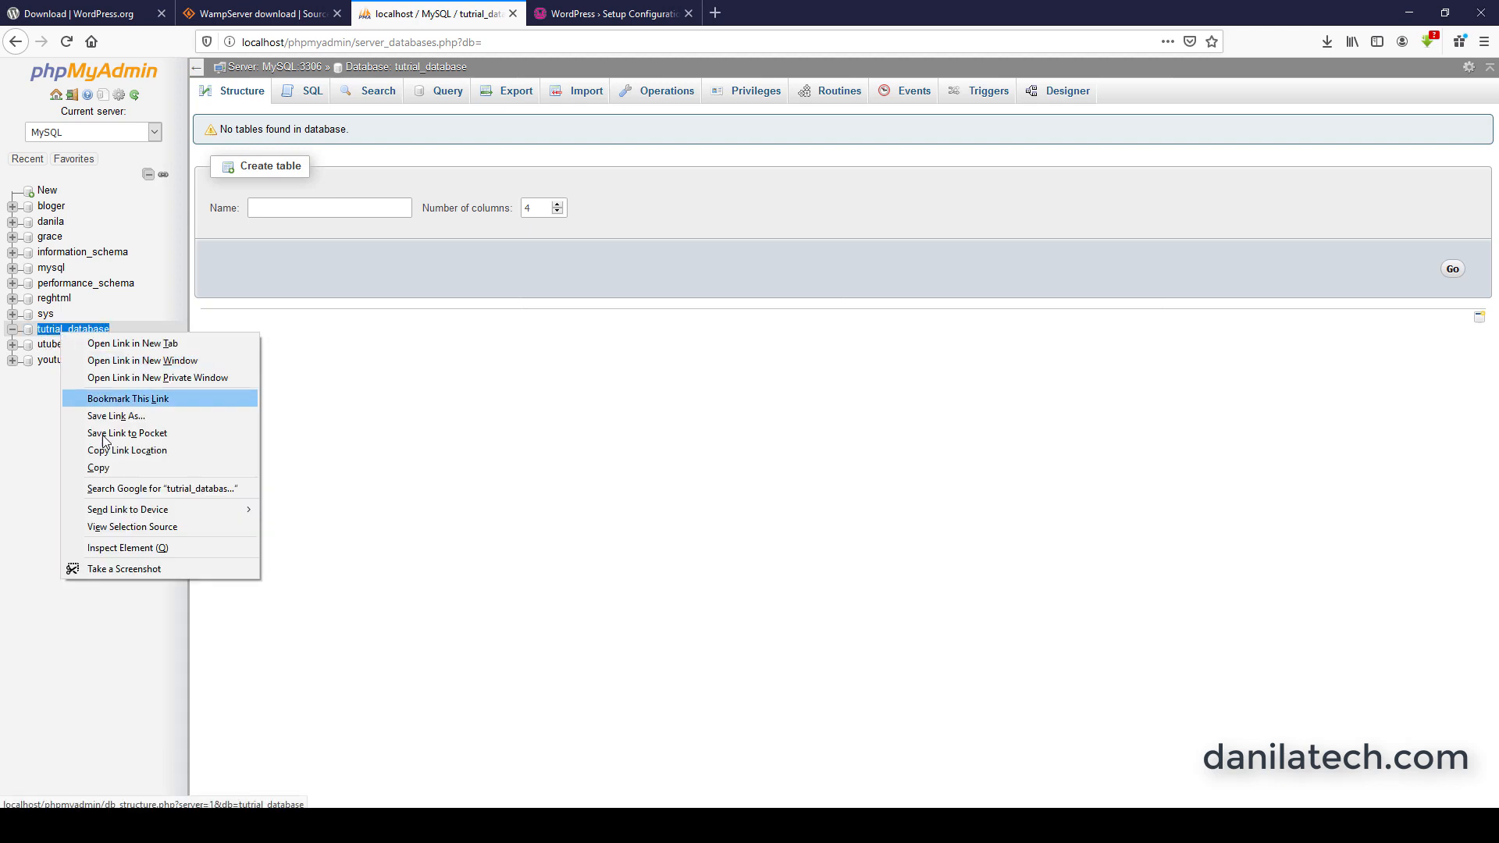
left_click(107, 470)
left_click(589, 13)
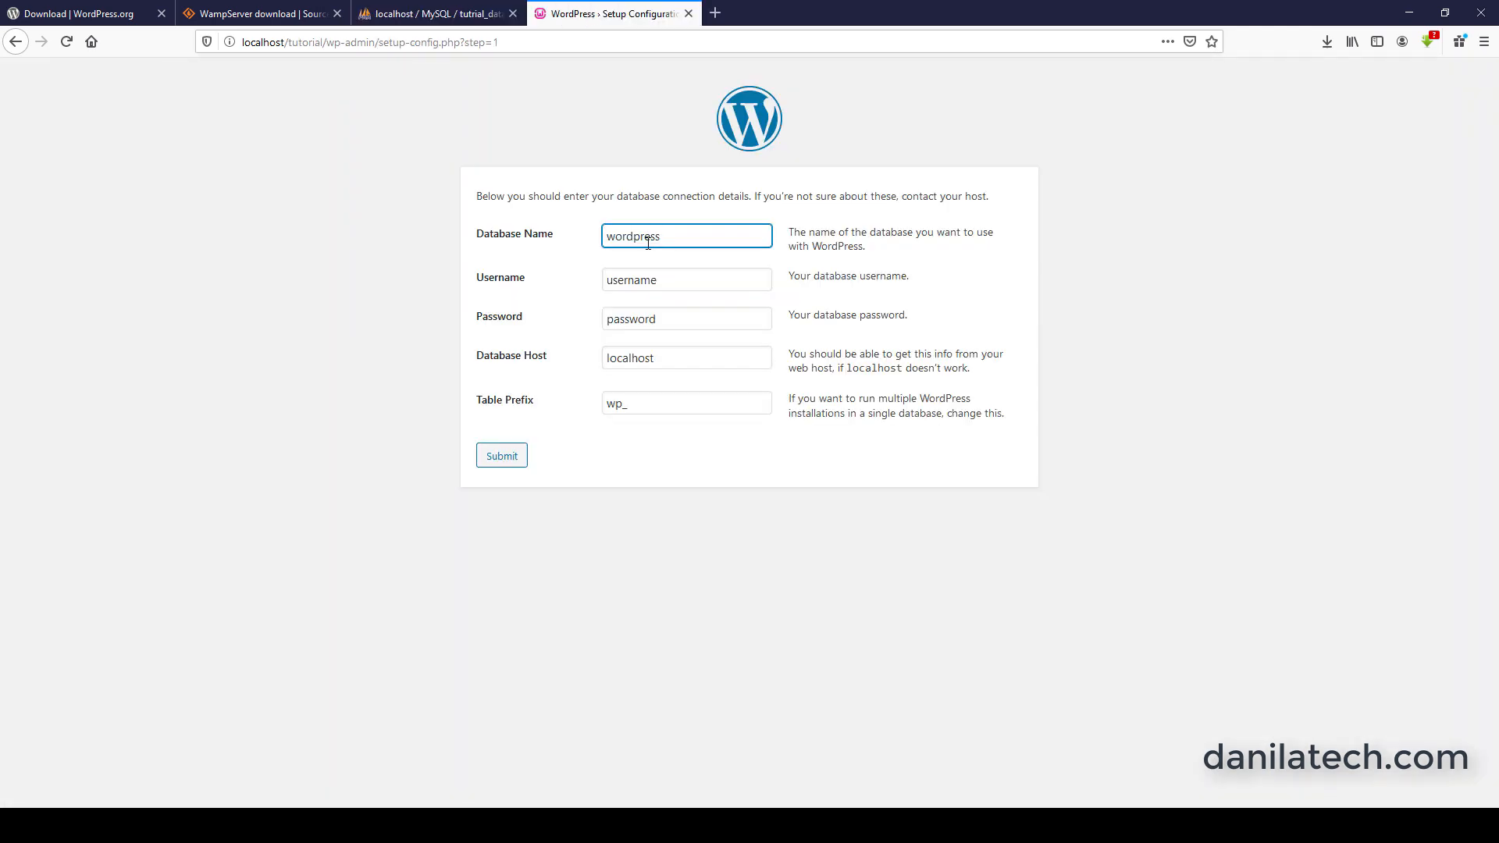
key("ctrl+v")
key("BackSpace")
key("BackSpace")
key("BackSpace")
key("BackSpace")
key("BackSpace")
key("BackSpace")
key("BackSpace")
key("BackSpace")
left_click(668, 279)
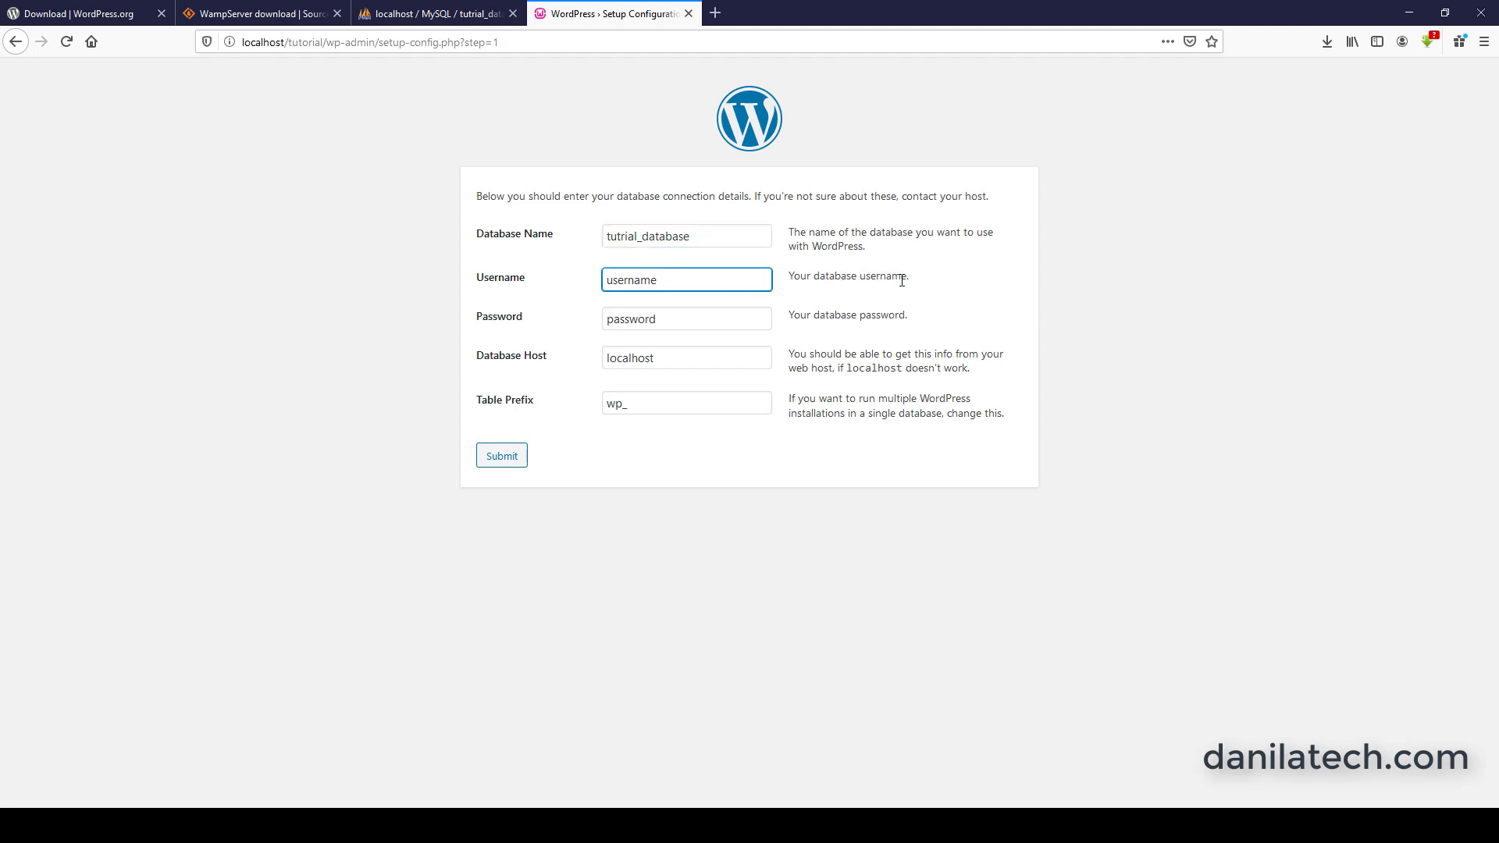
Set the database username to root, clear the database password, and submit the connection details.
left_click_drag(684, 280, 604, 285)
type("root")
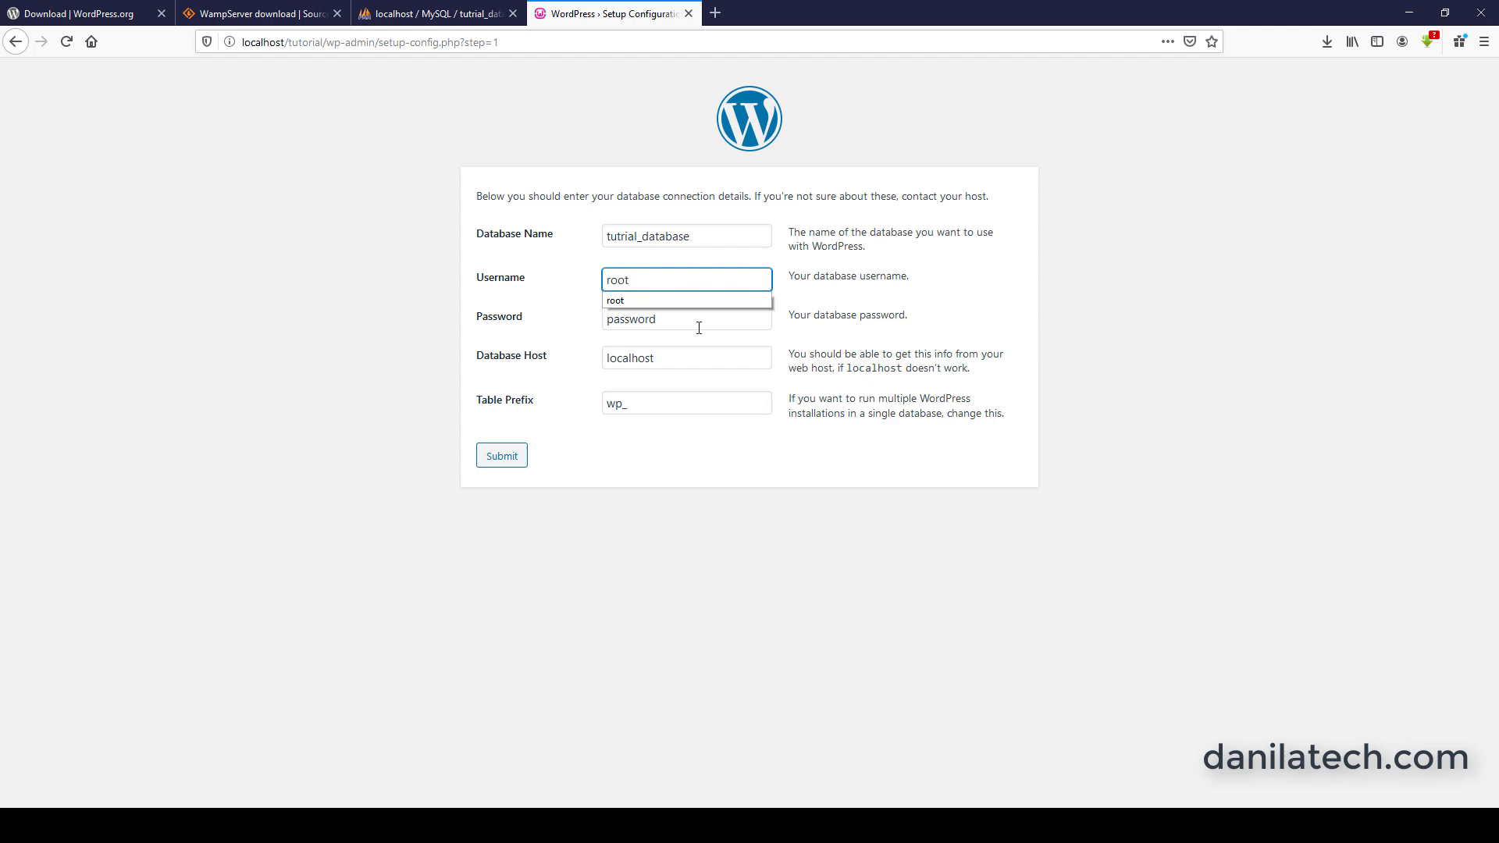
left_click(699, 328)
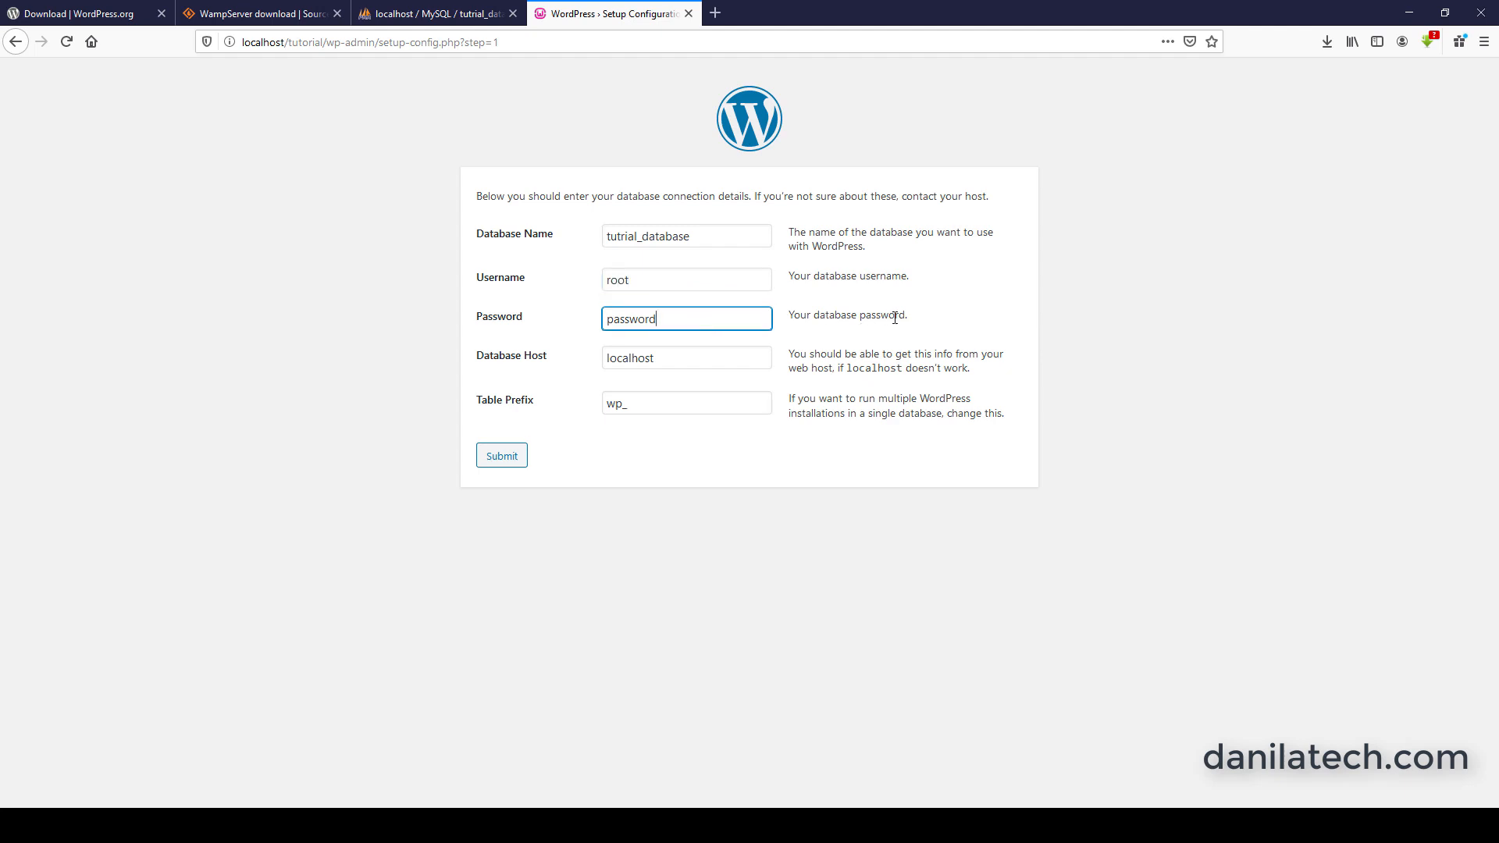
key("BackSpace")
key("BackSpace")
key("BackSpace")
key("BackSpace")
key("BackSpace")
key("BackSpace")
left_click(508, 457)
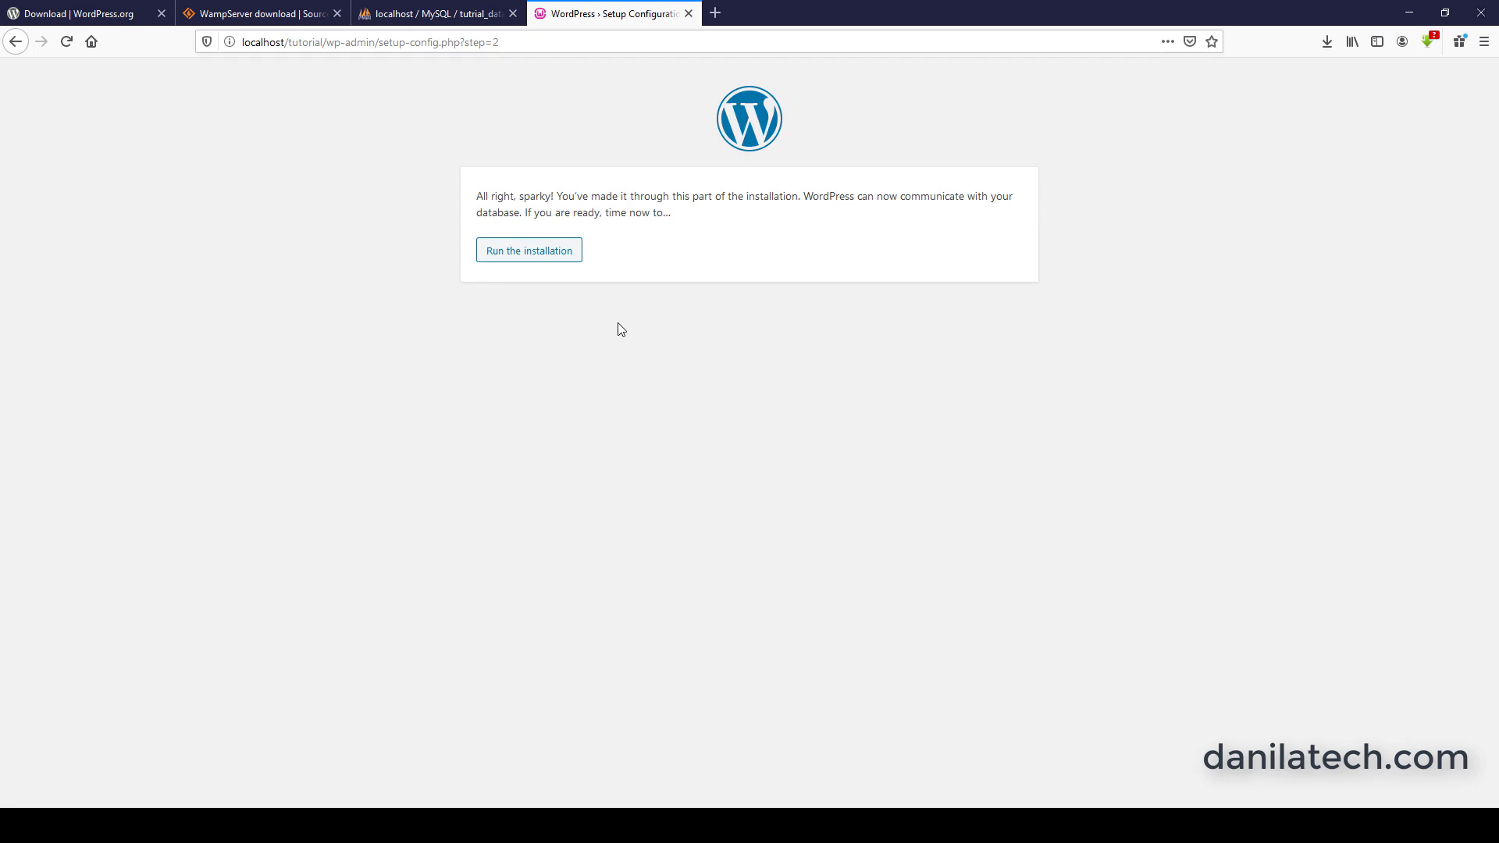
Run the WordPress installation, enter School for learning as the site title, and fill in the admin username.
left_click(569, 260)
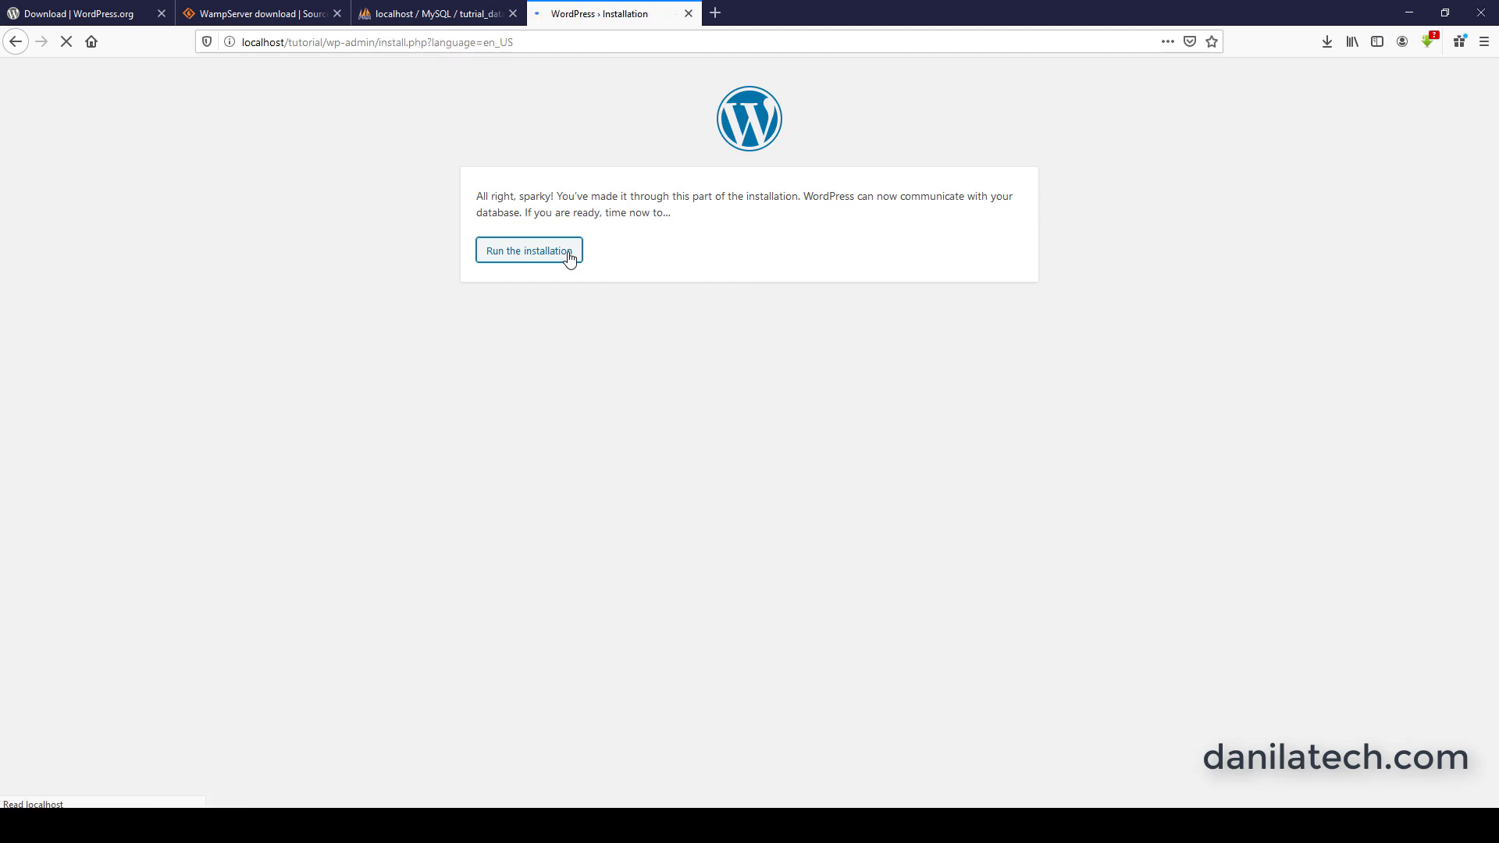
type("S")
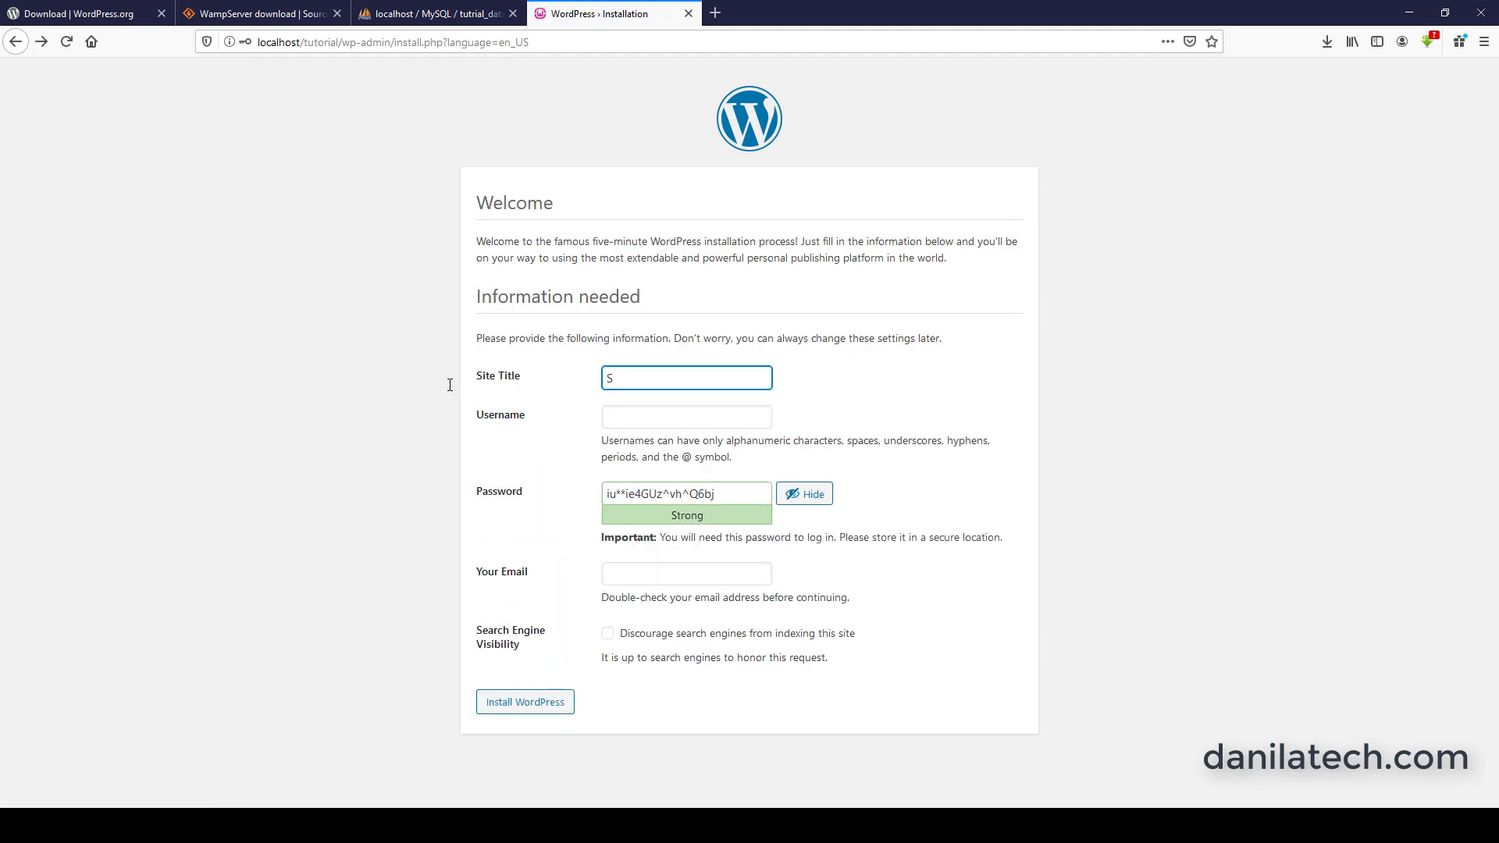
type("chool for learning")
left_click(665, 419)
type("dan")
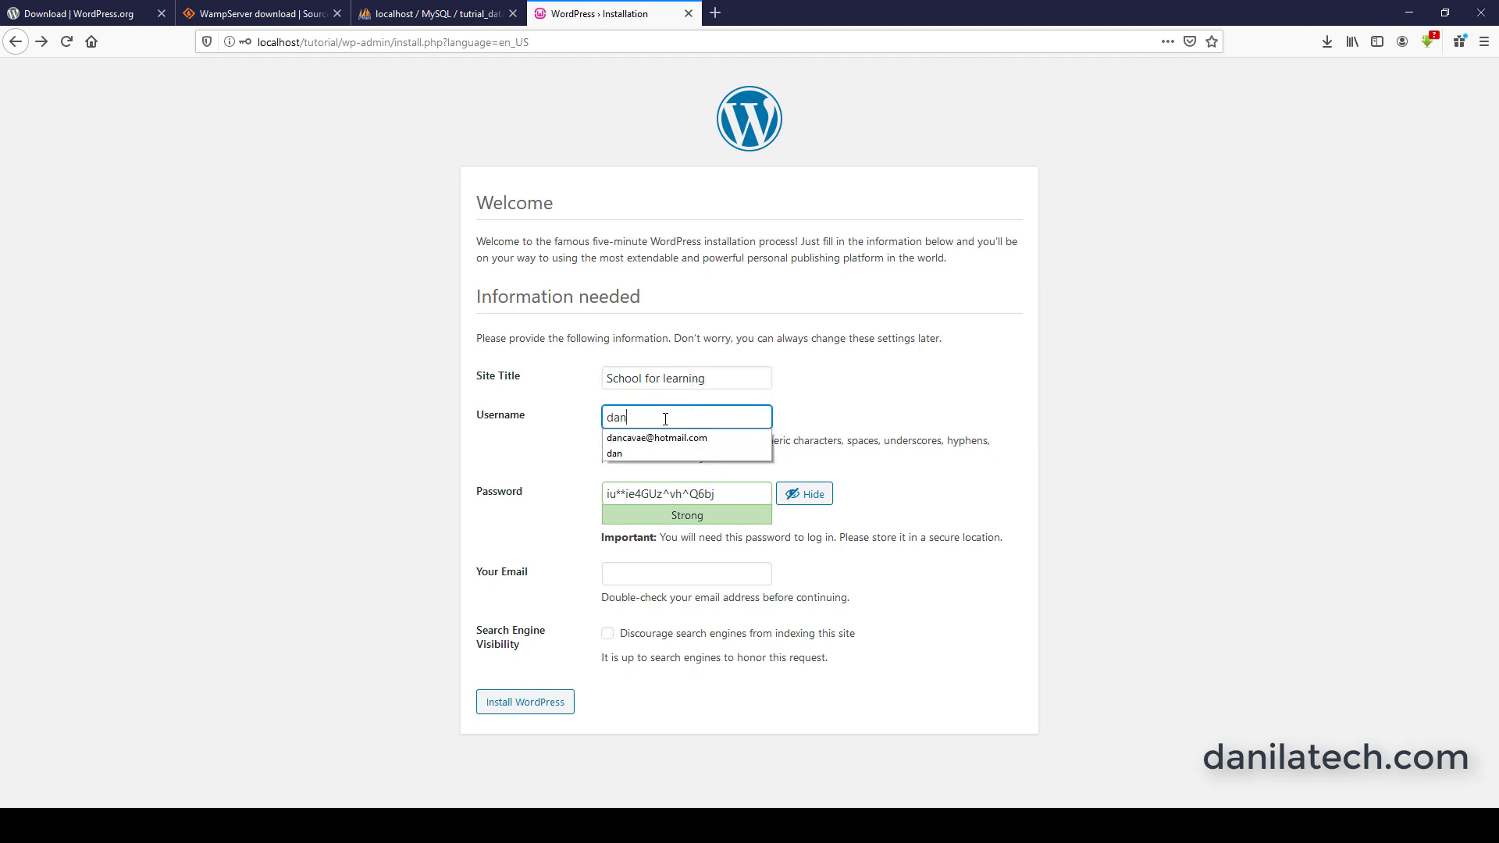
left_click(924, 387)
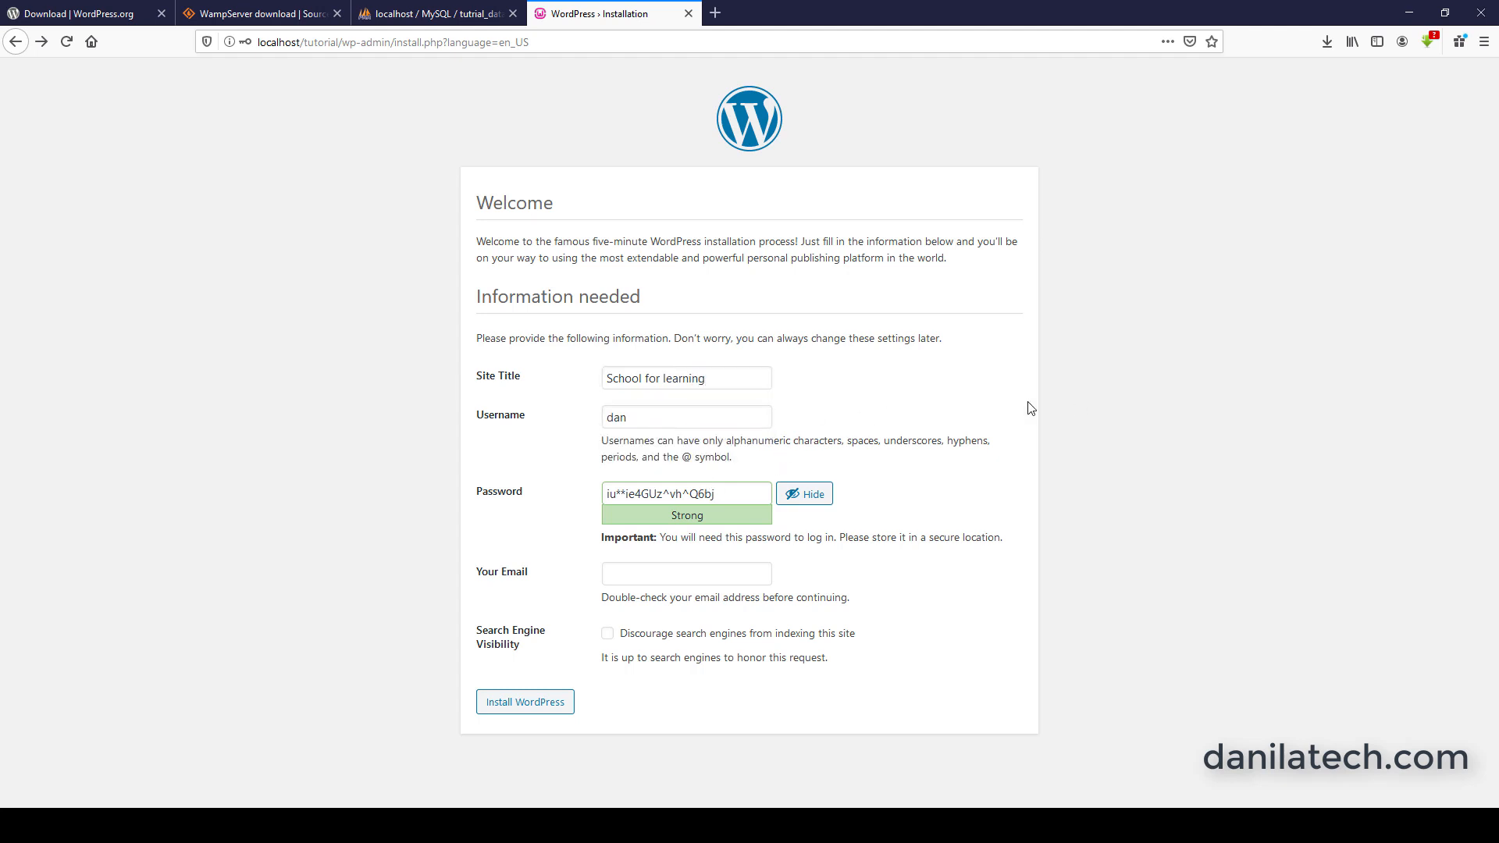
Replace the generated admin password with a chosen account password and confirm the use of a weak password.
left_click(723, 493)
left_click_drag(723, 492, 582, 494)
key("BackSpace")
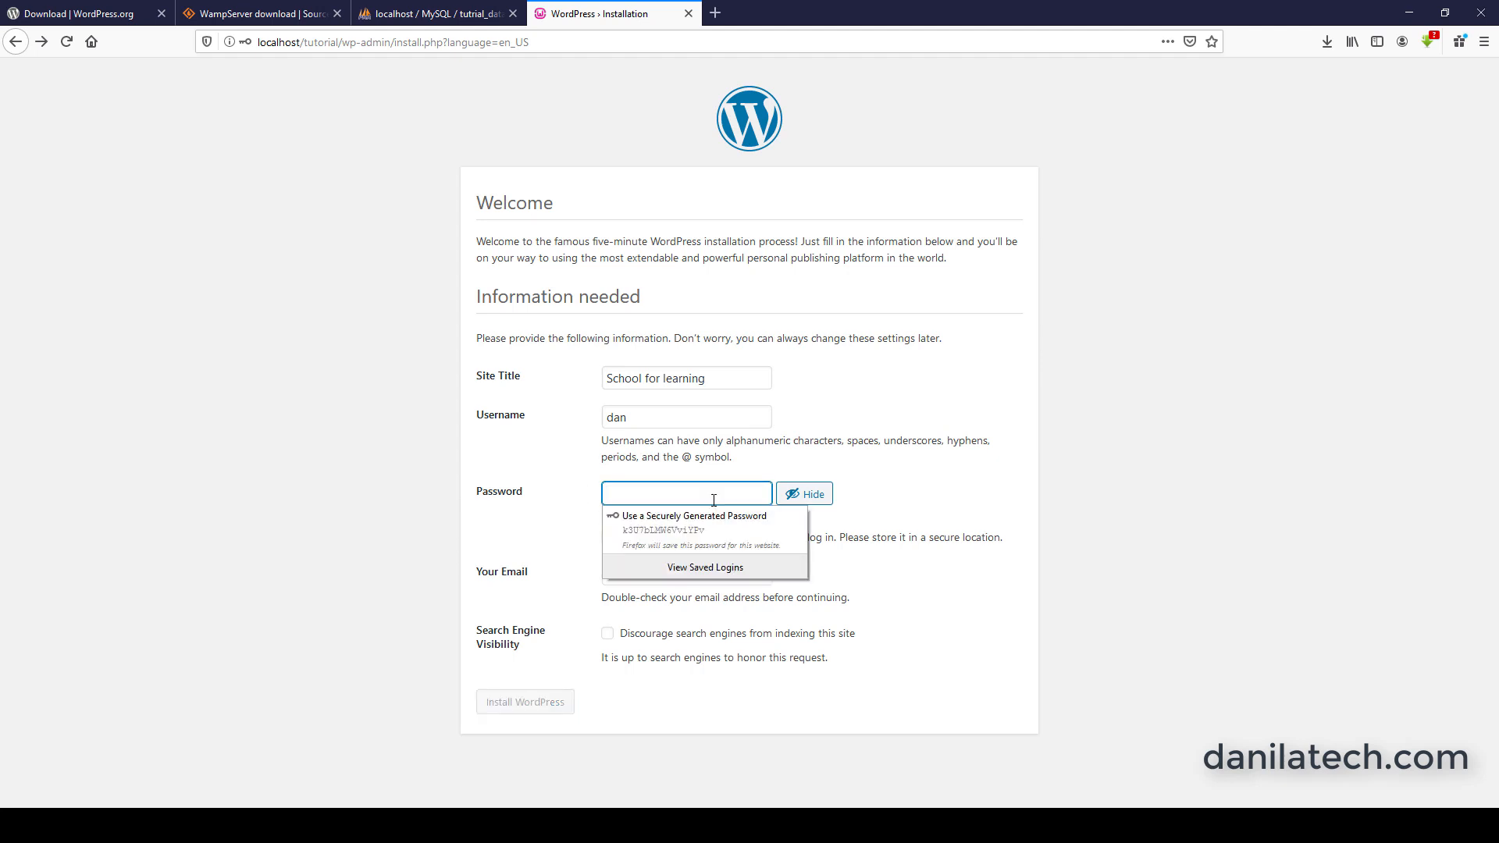
type("123")
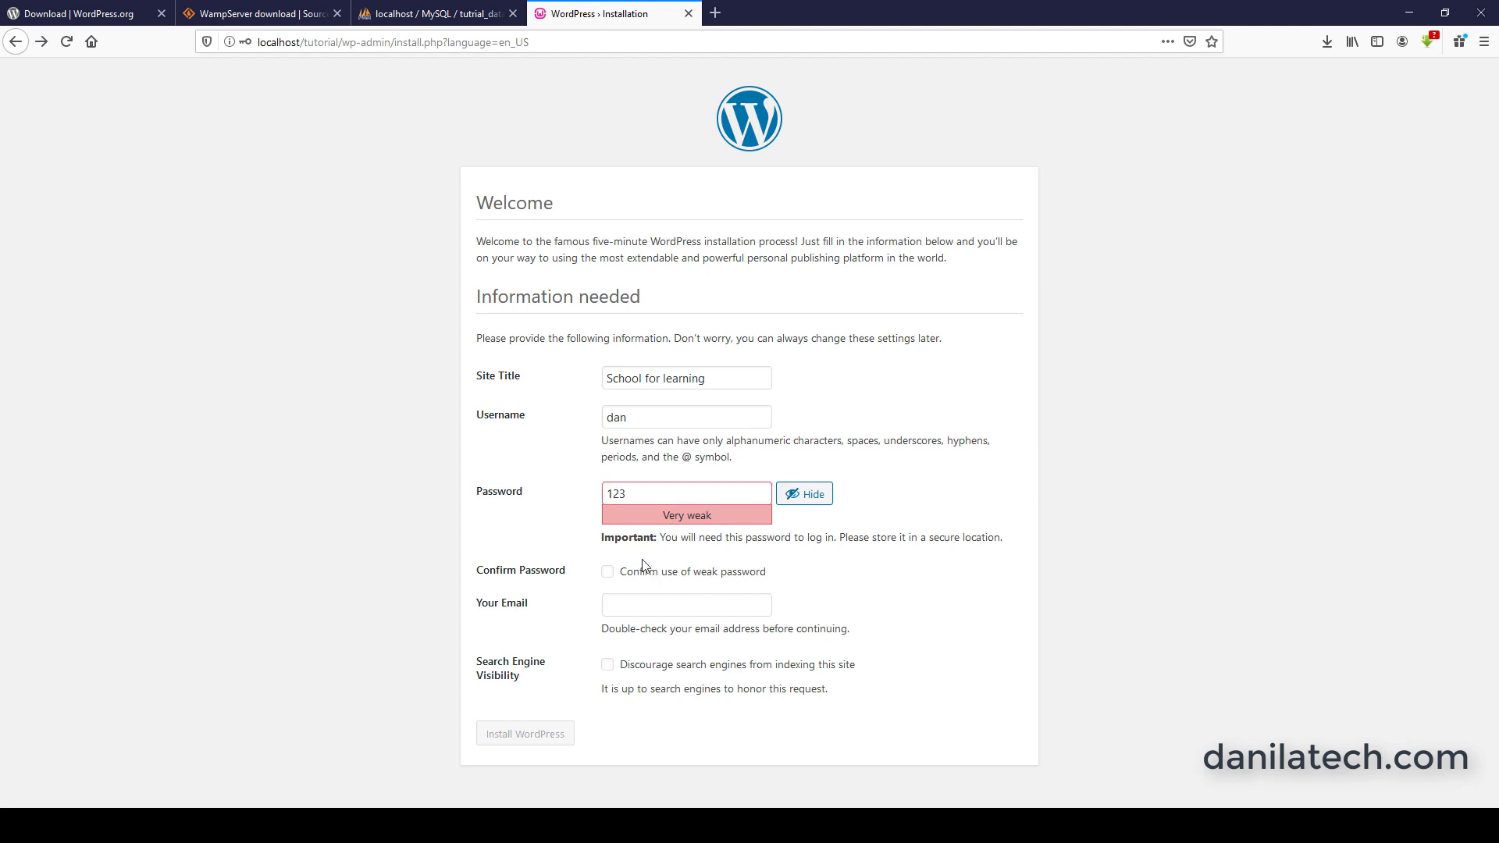
left_click(608, 572)
Fill in the admin's email address and install WordPress.
left_click(629, 608)
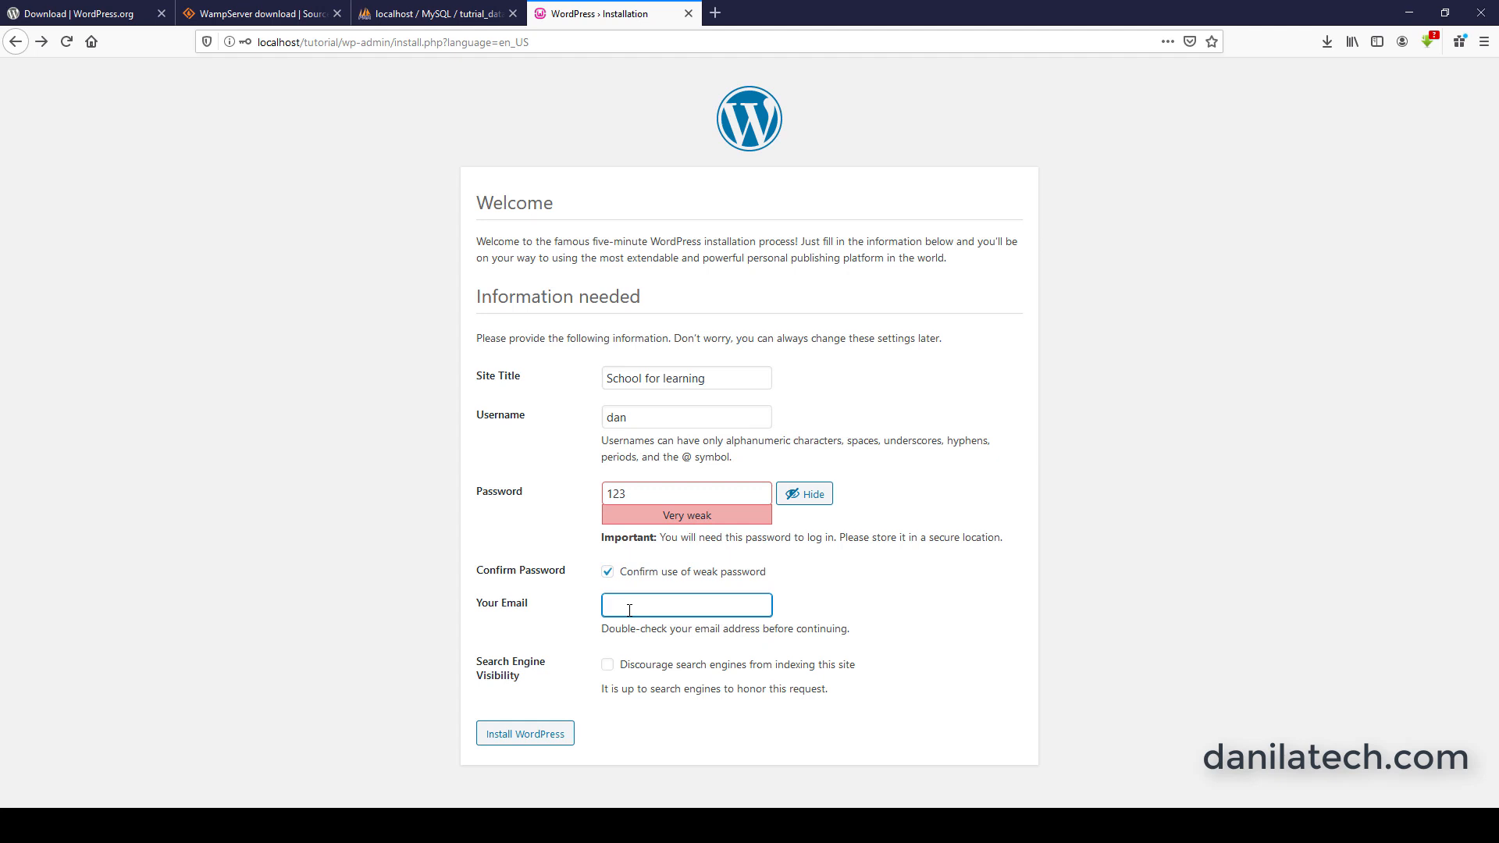
left_click(524, 738)
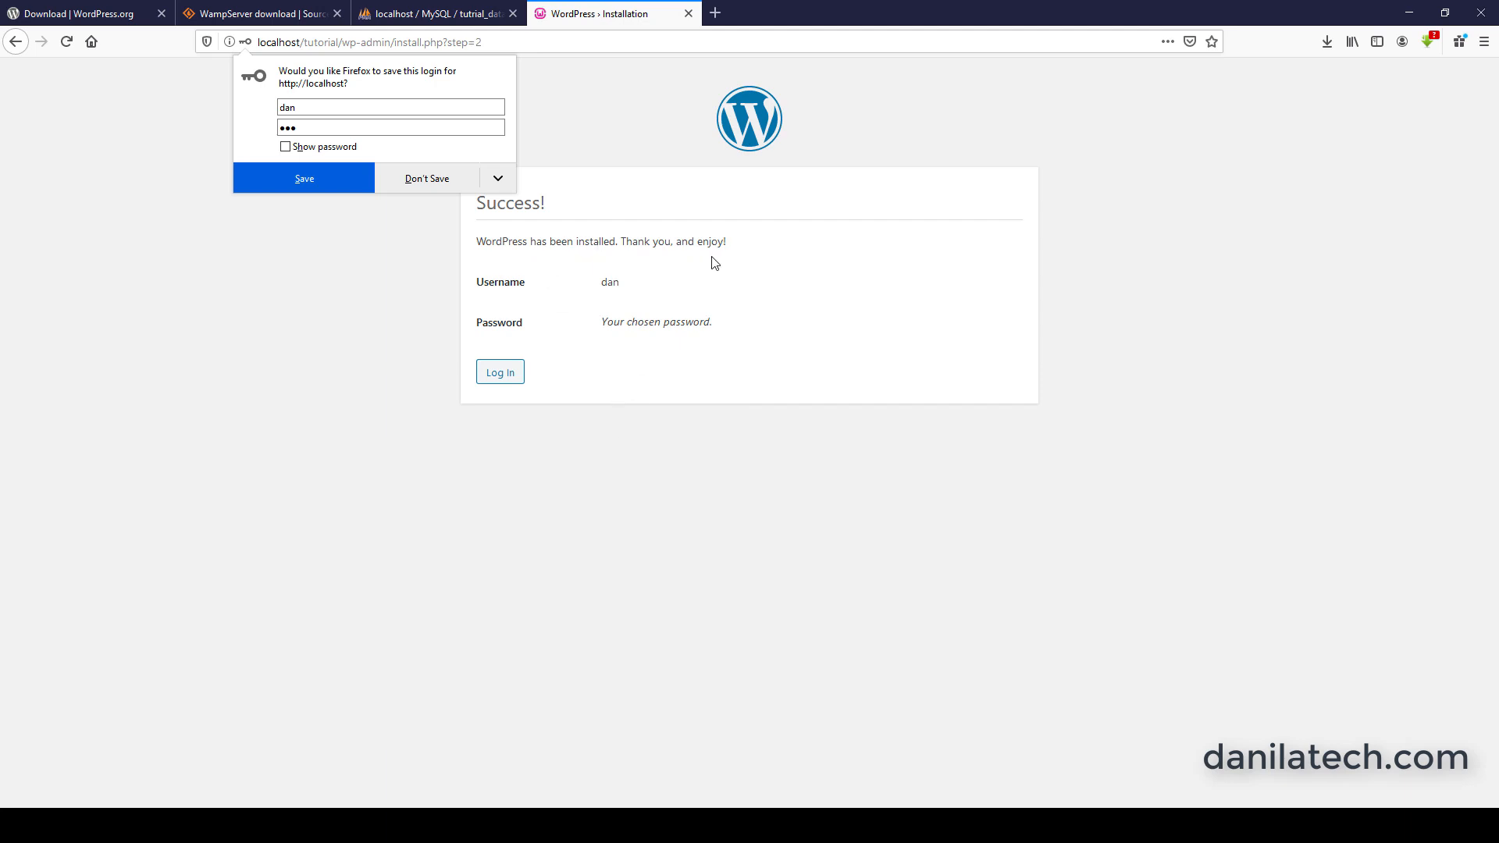
Log in to the new WordPress site with the admin username and account password, declining to save the login in the browser.
left_click(500, 379)
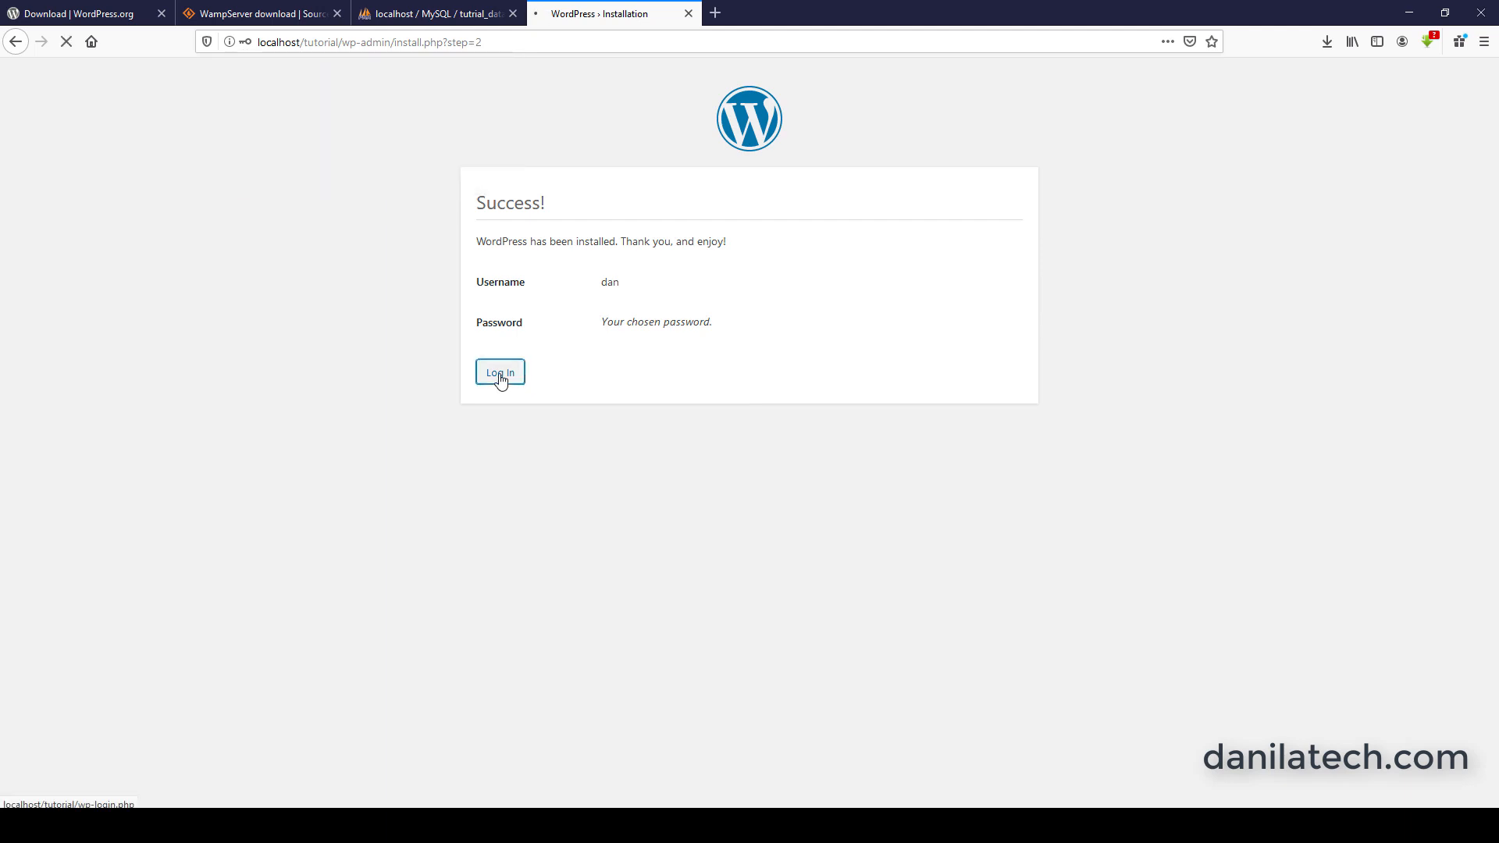
left_click(676, 328)
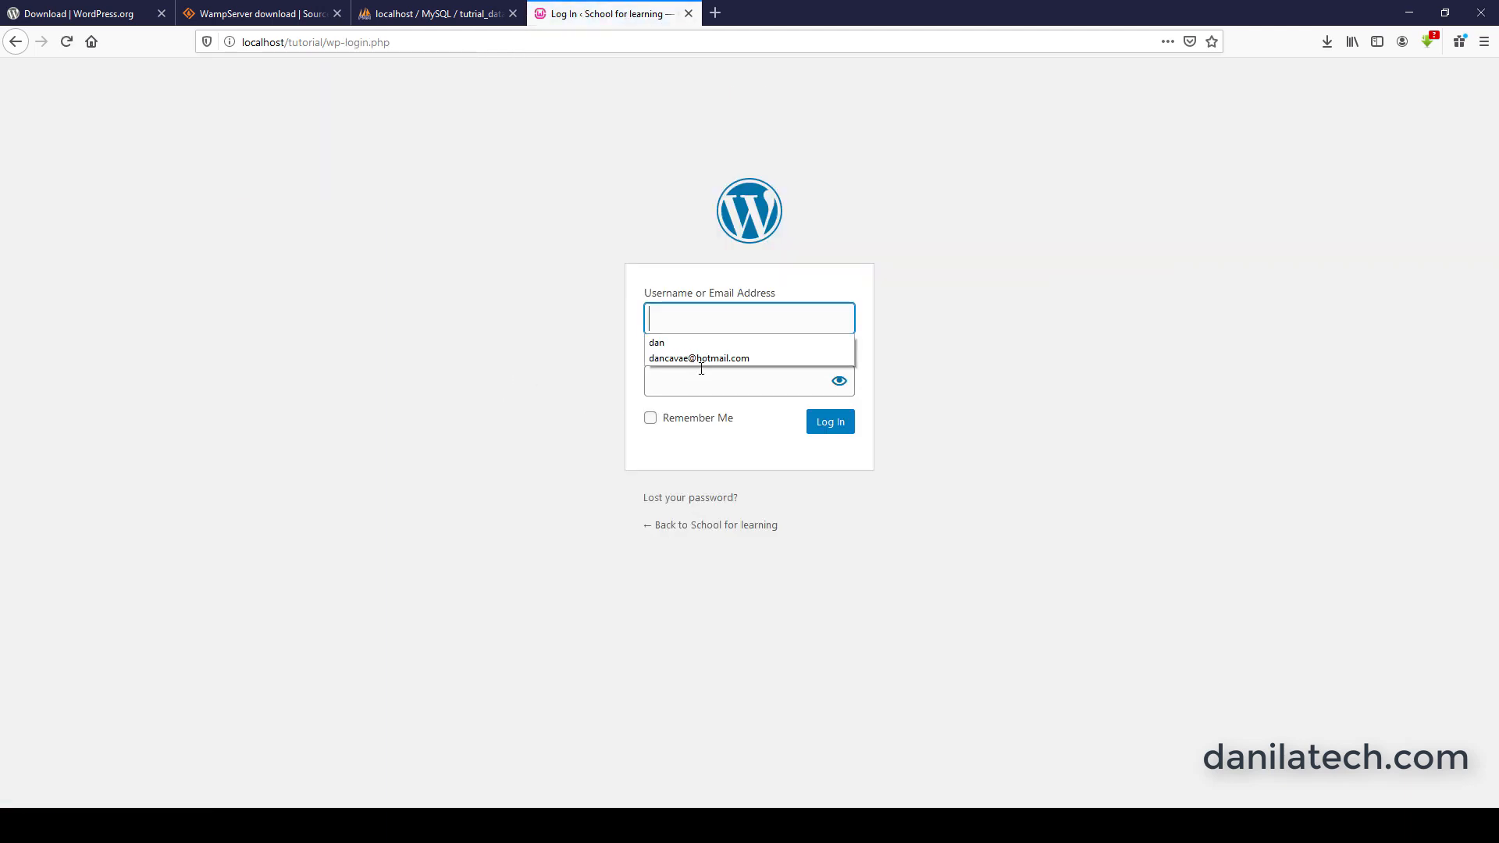
left_click(677, 324)
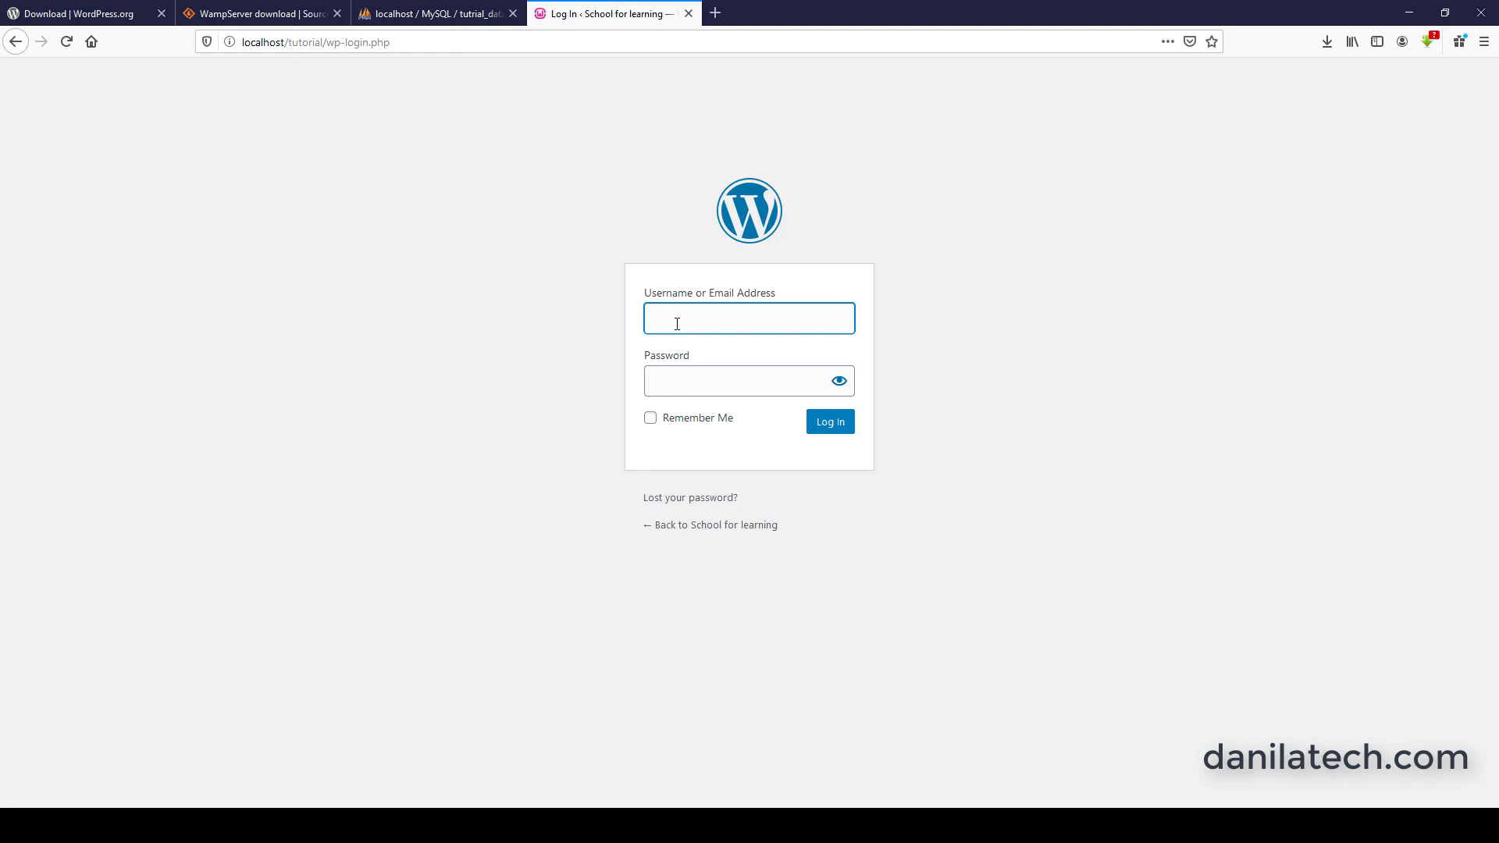
type("dan")
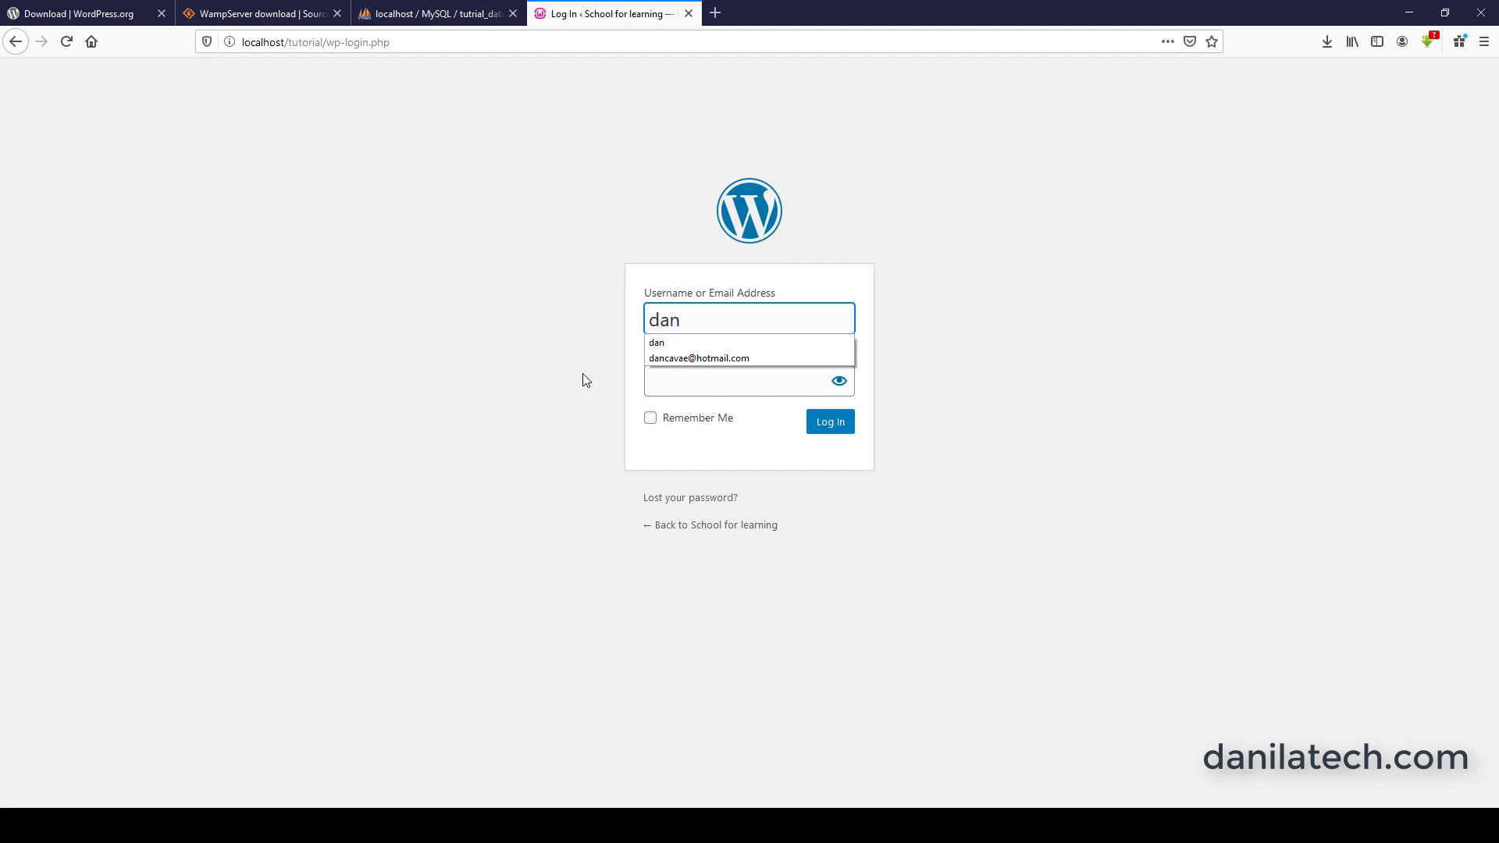
left_click(662, 384)
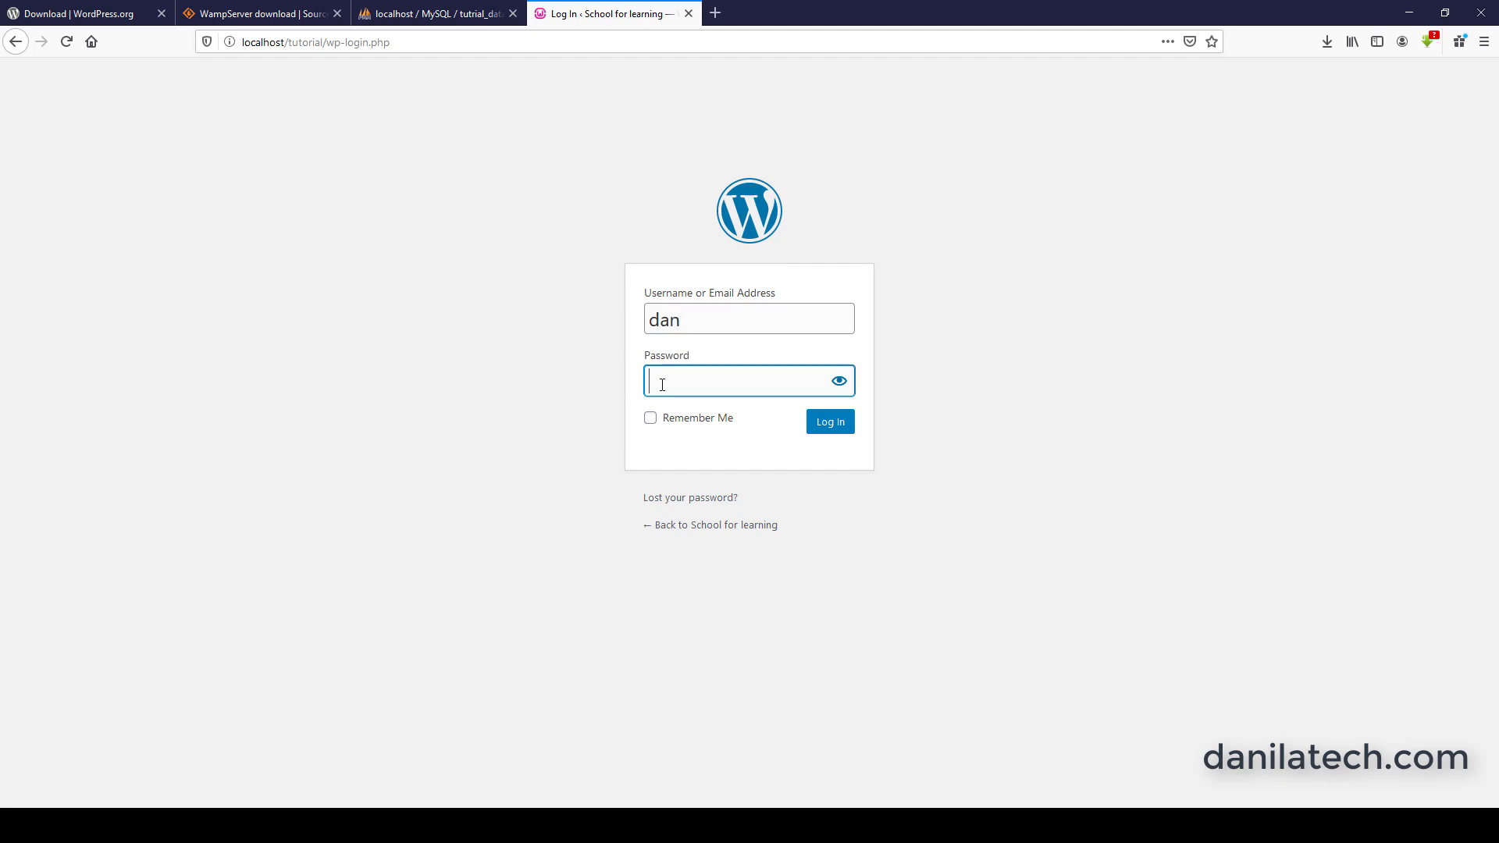
type("•••")
left_click(833, 433)
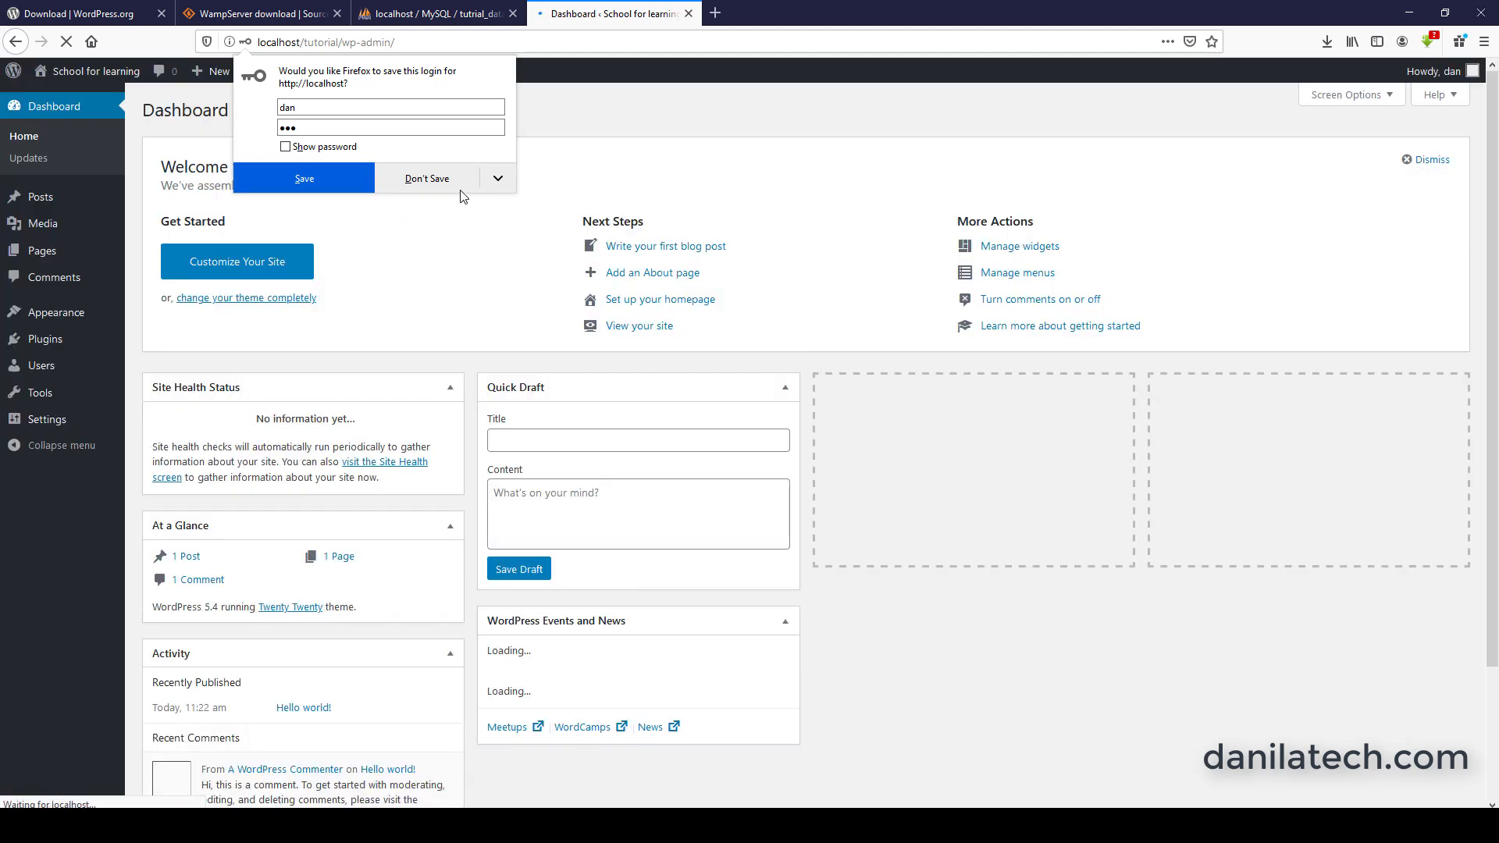
left_click(443, 186)
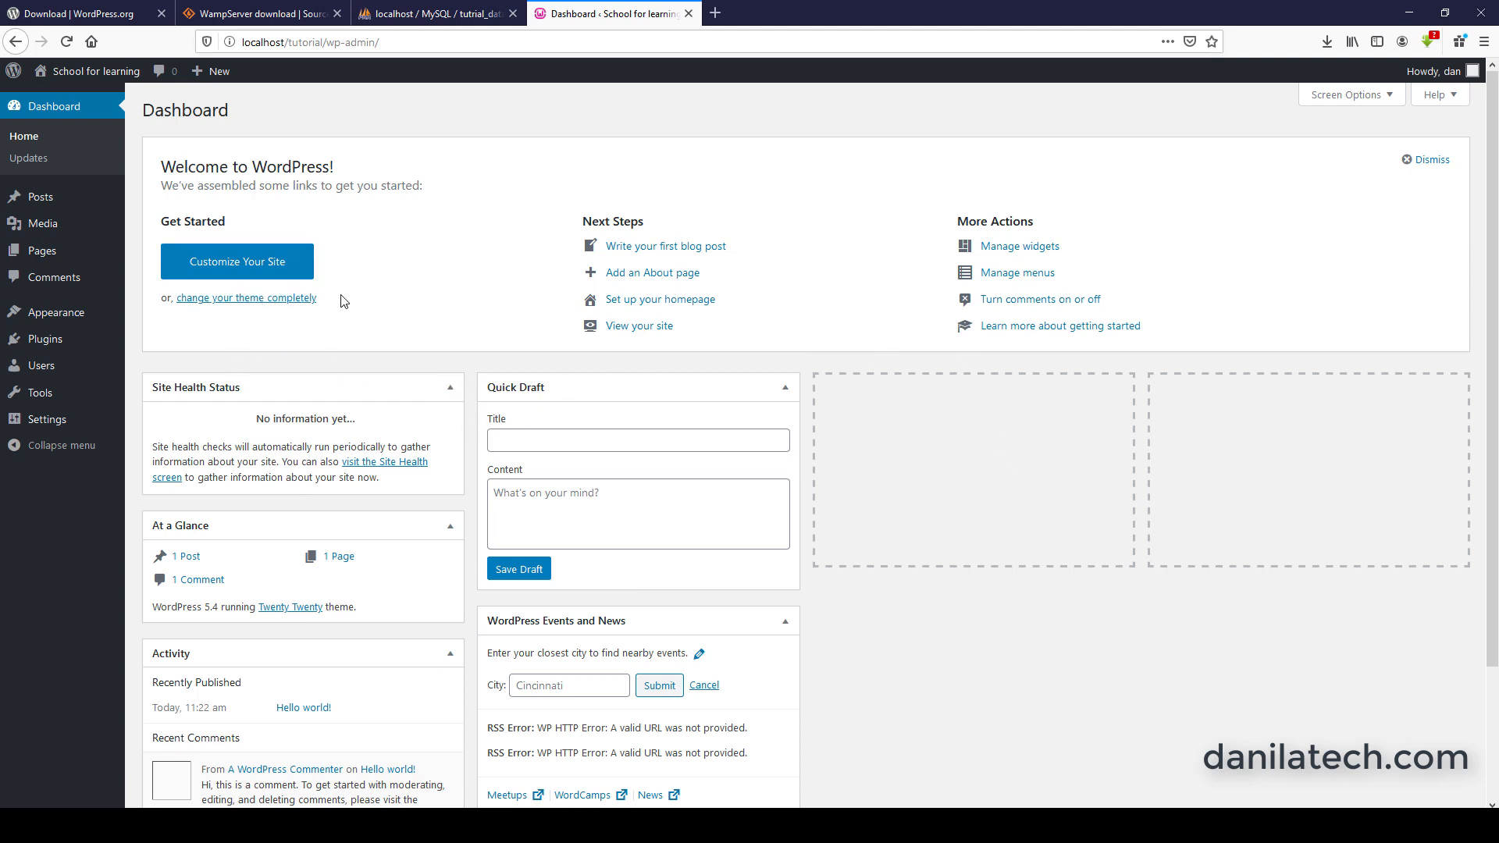
Load localhost/tutorial/ in a new browser tab and look over the site's front page.
left_click(712, 13)
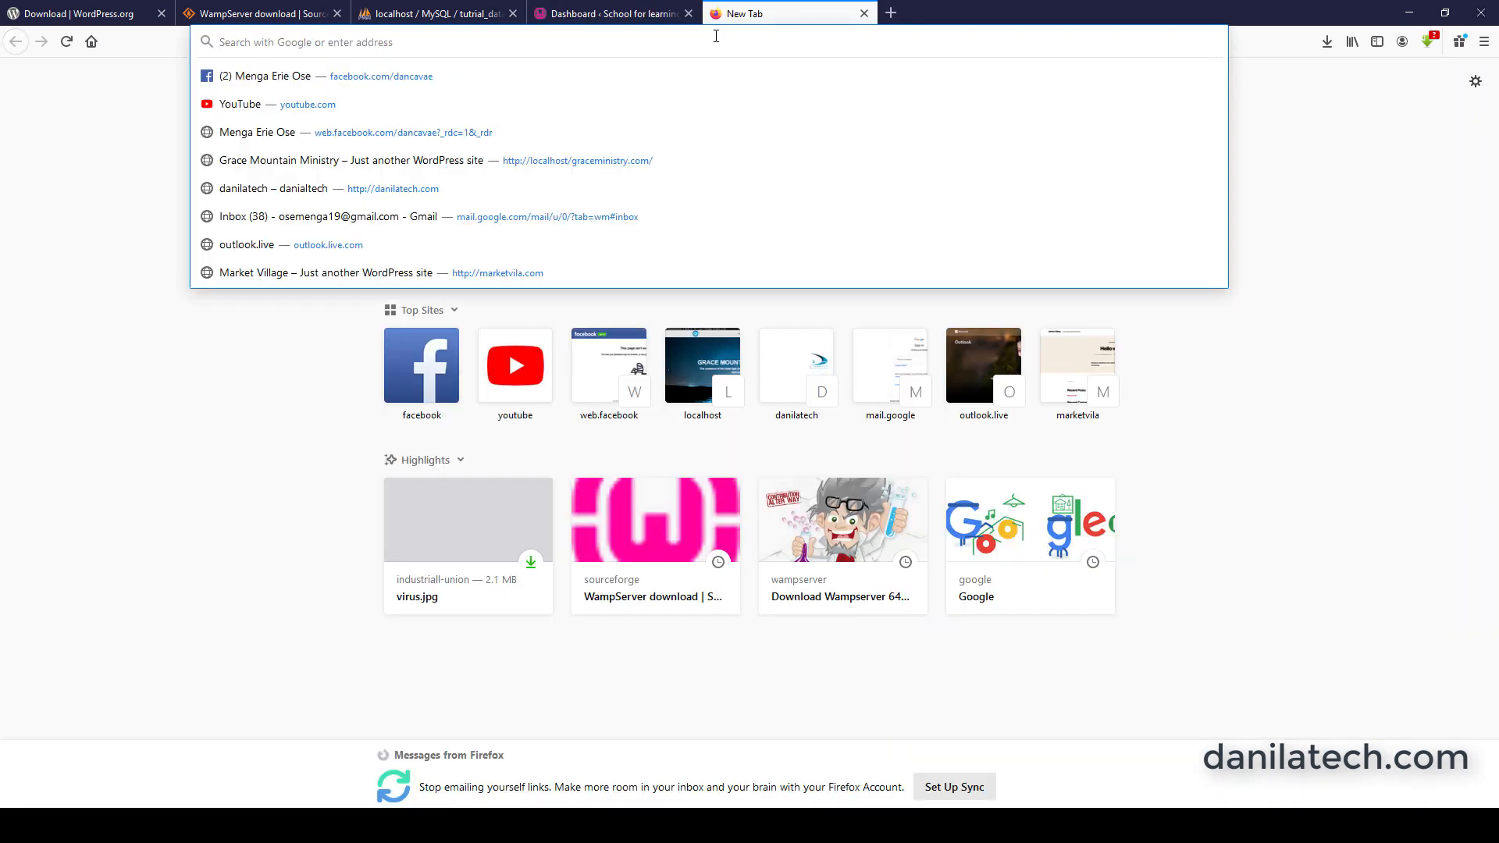
type("localhost/")
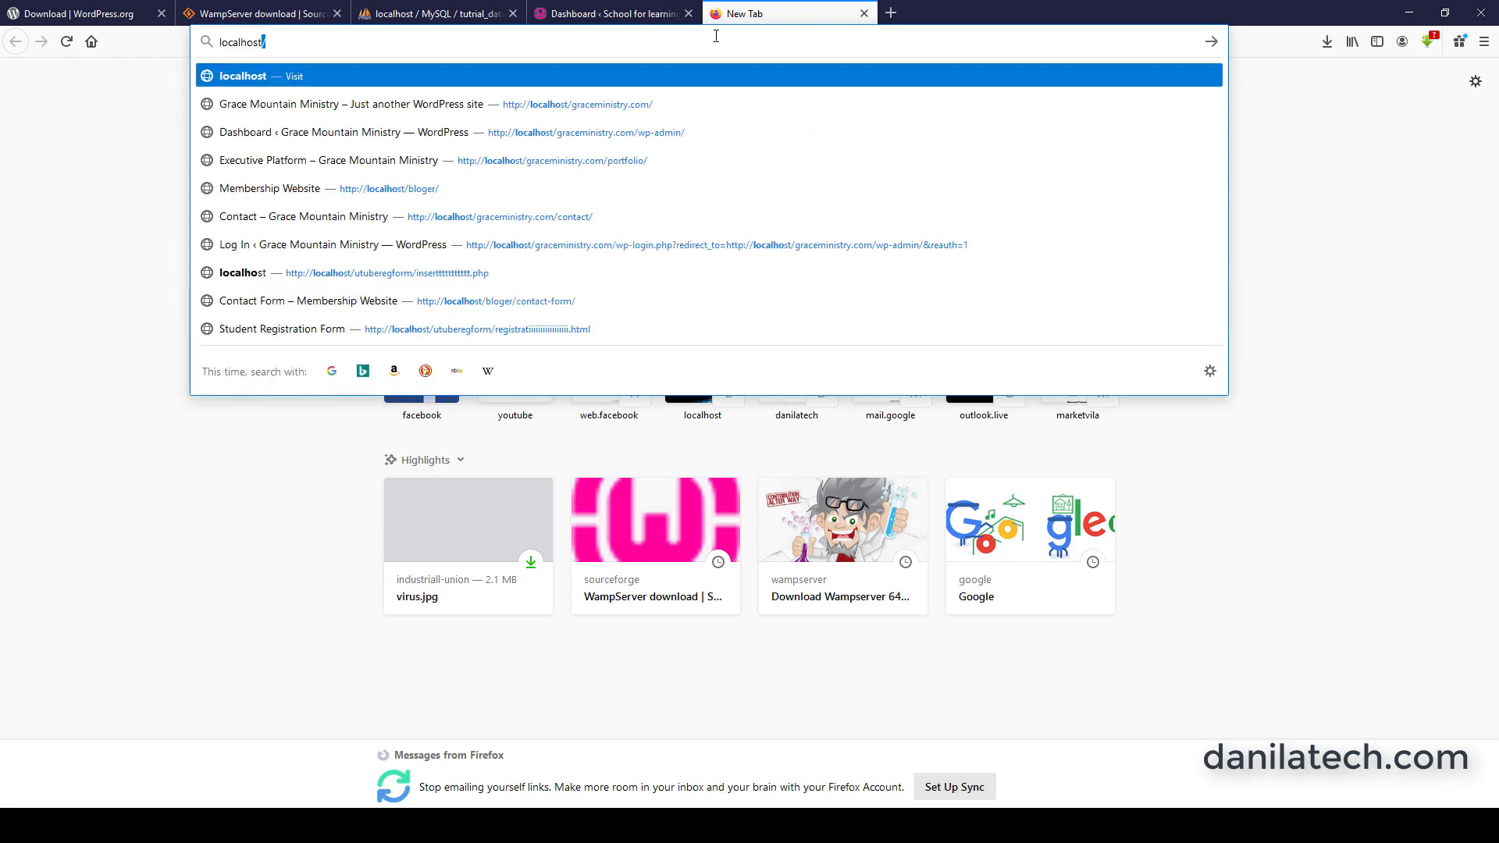
type("tutorial/")
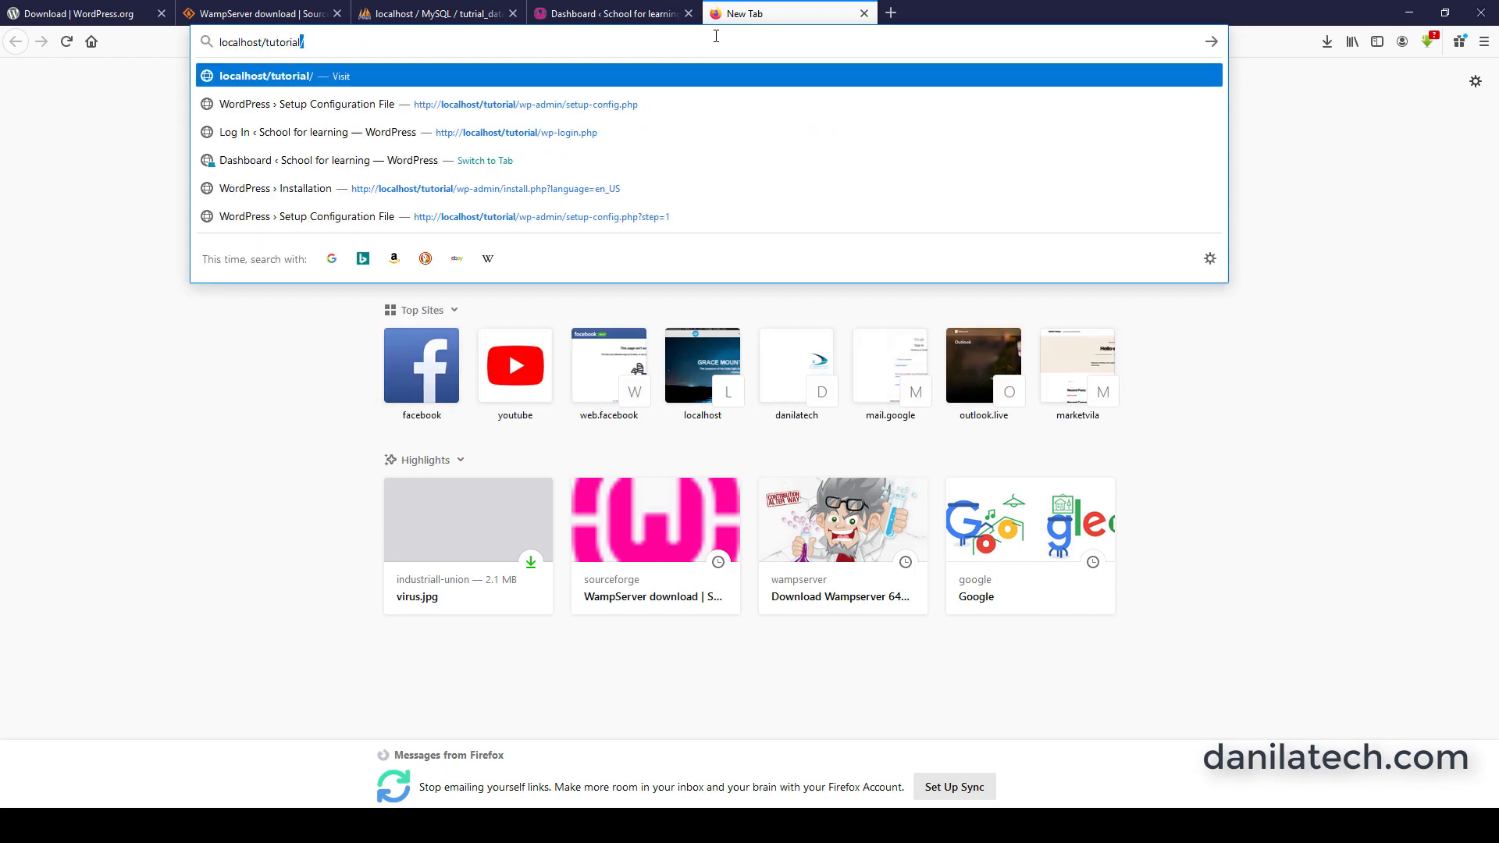
key("Return")
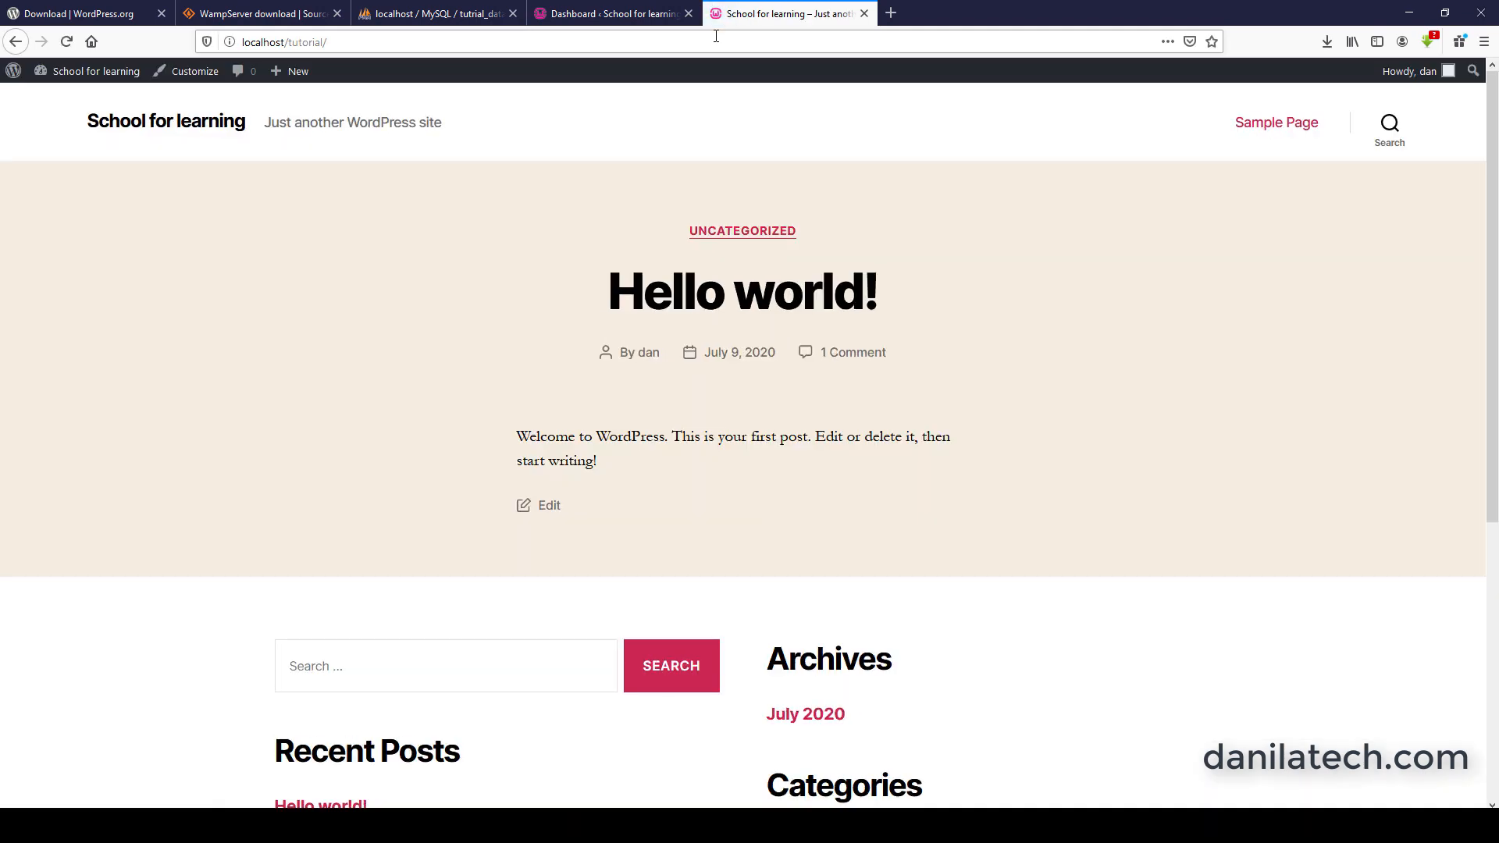
scroll(796, 315, "down", 4)
scroll(888, 213, "up", 5)
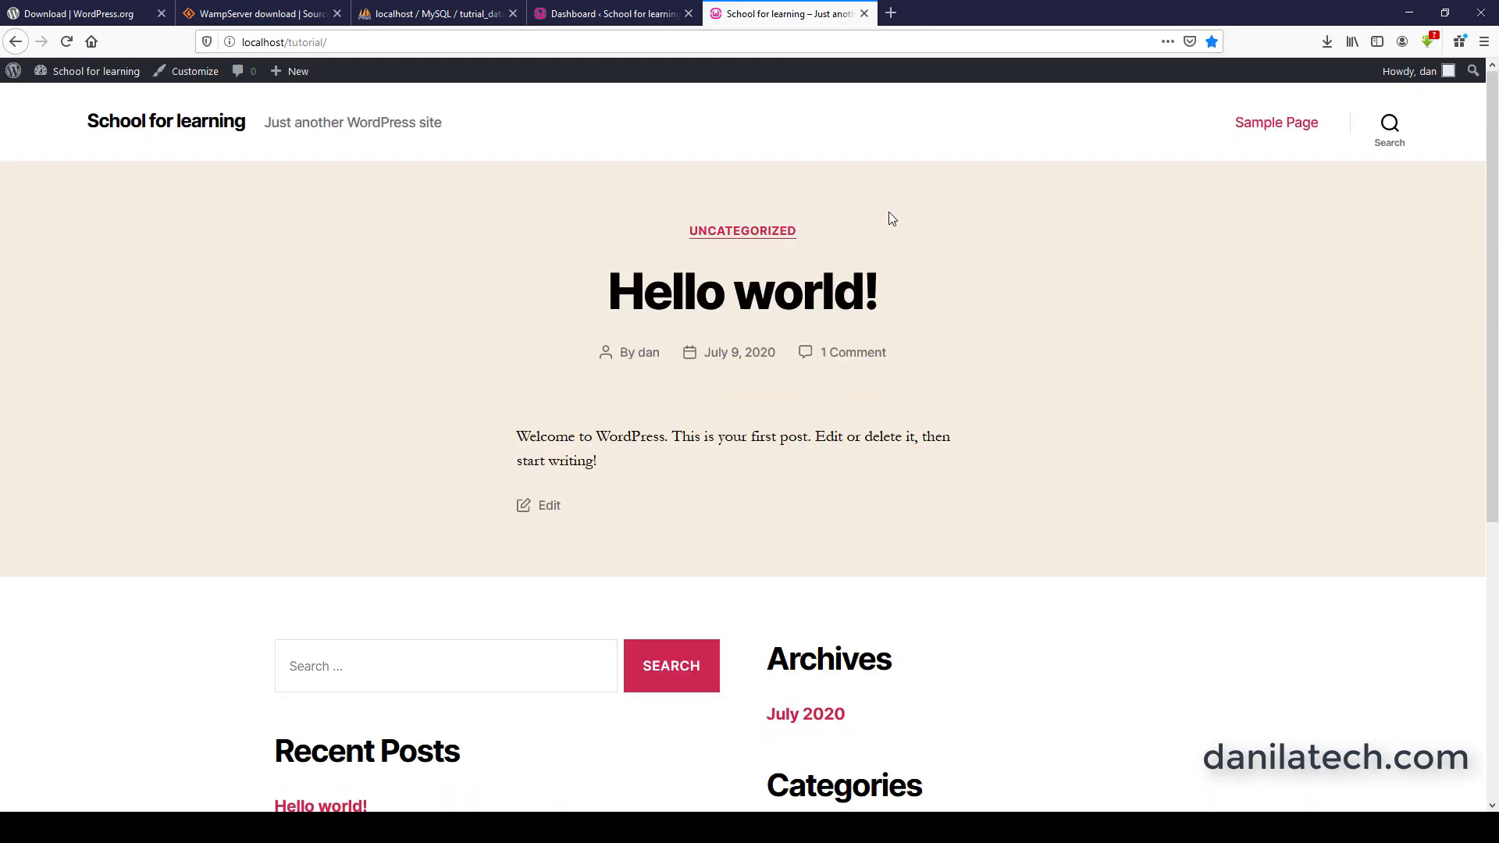